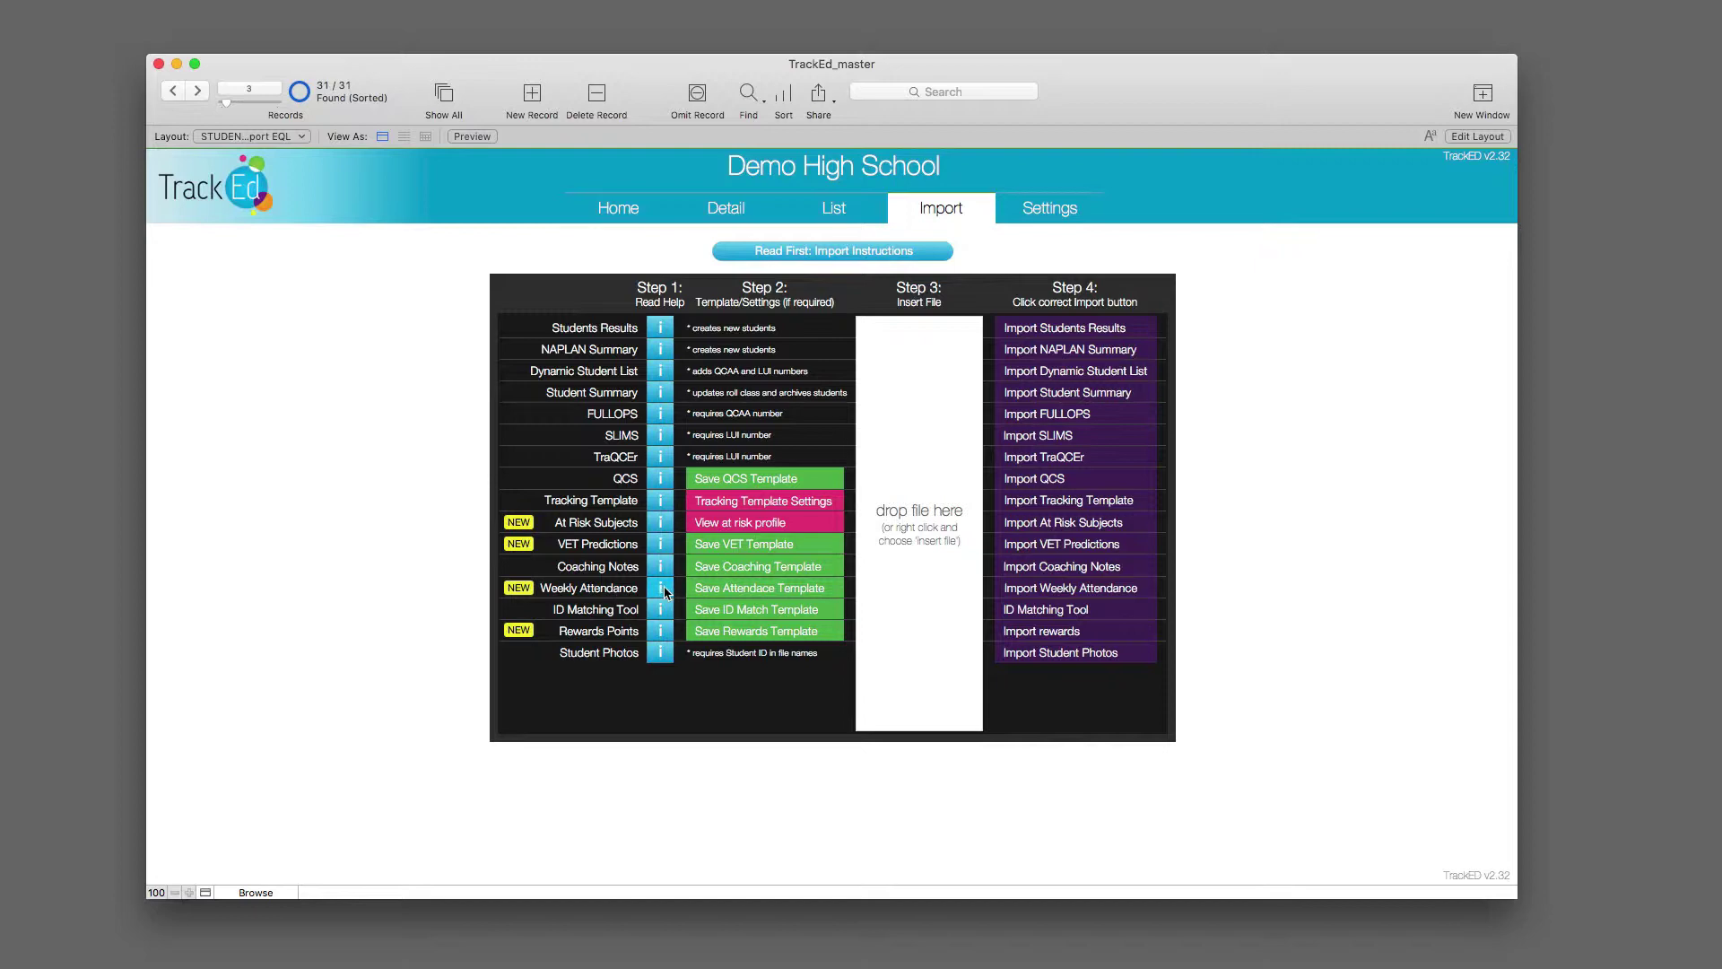
# - Read the Weekly Attendance import help, including the ID Attend export and TrackEd template instructions, and close it
pyautogui.click(661, 589)
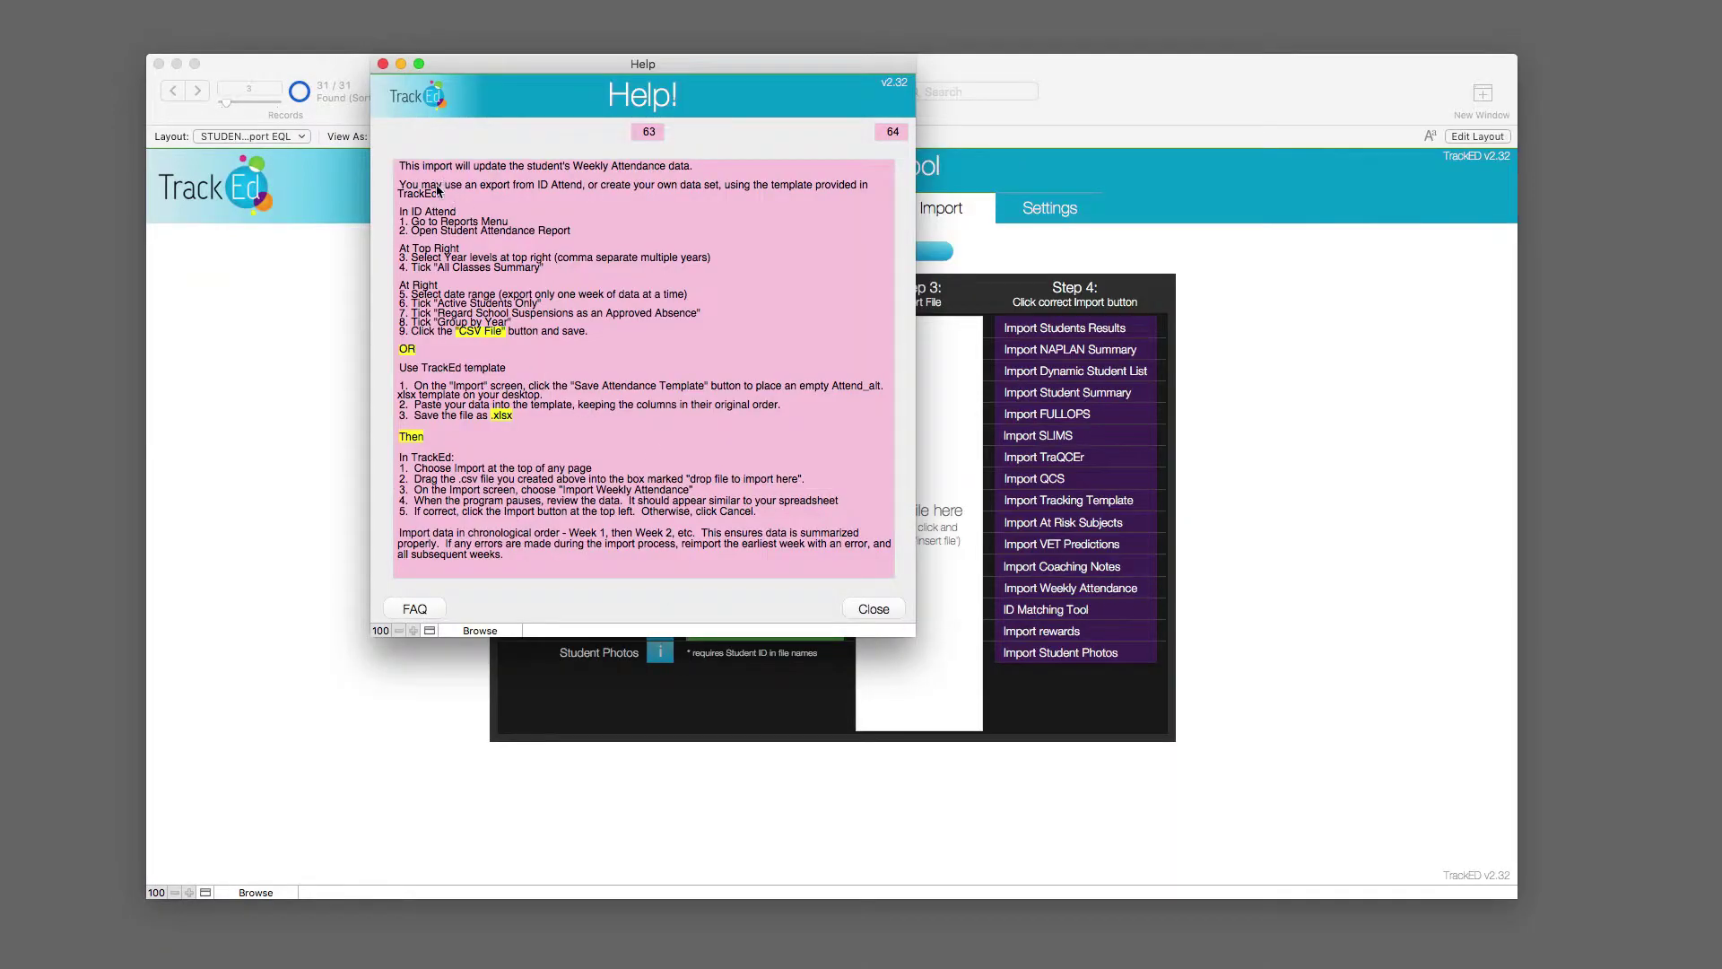
pyautogui.click(410, 209)
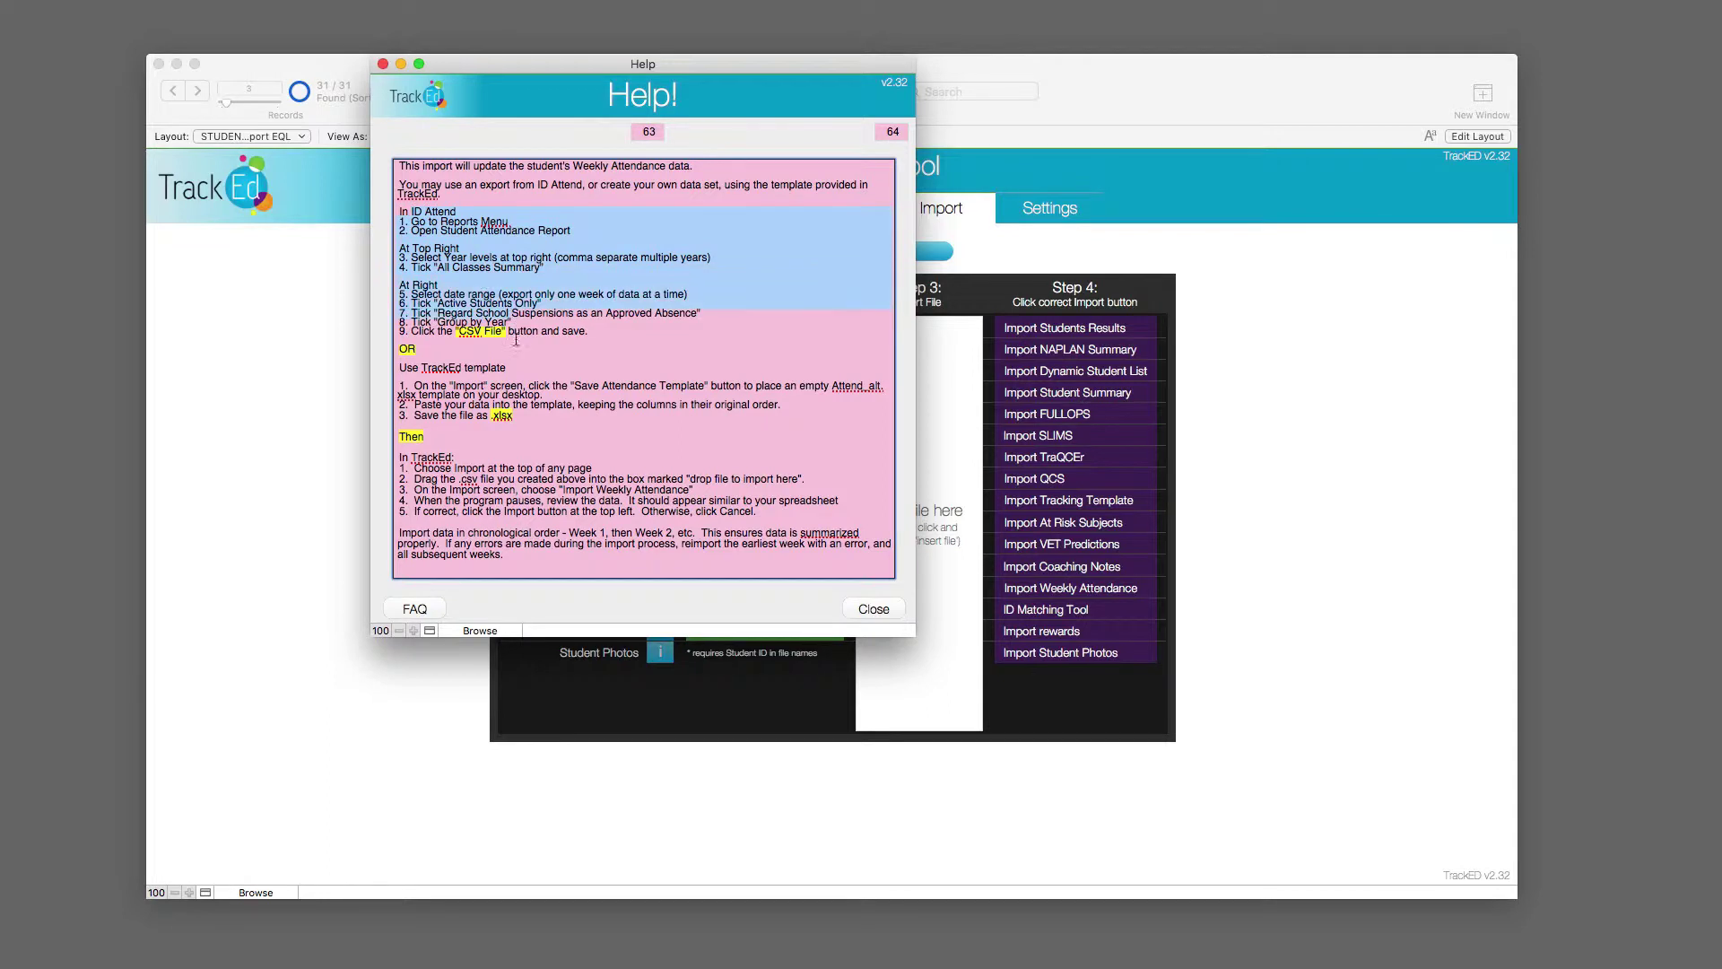
pyautogui.moveTo(458, 335); pyautogui.dragTo(508, 336)
pyautogui.click(519, 343)
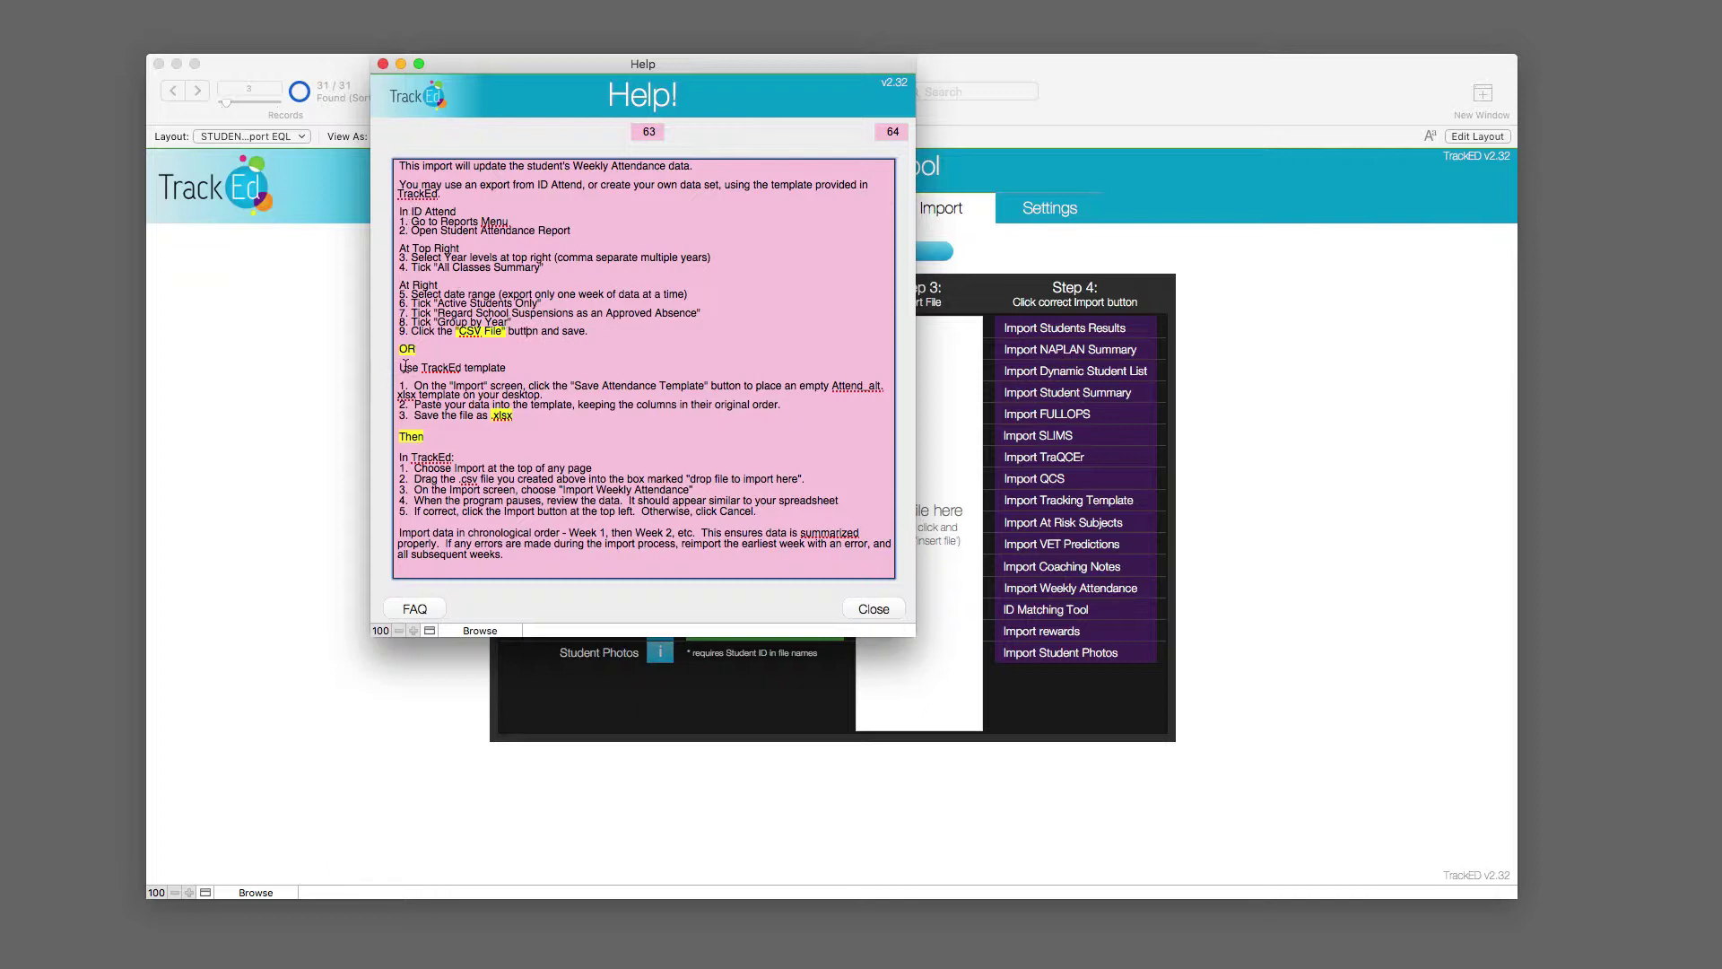
pyautogui.click(582, 418)
pyautogui.click(875, 606)
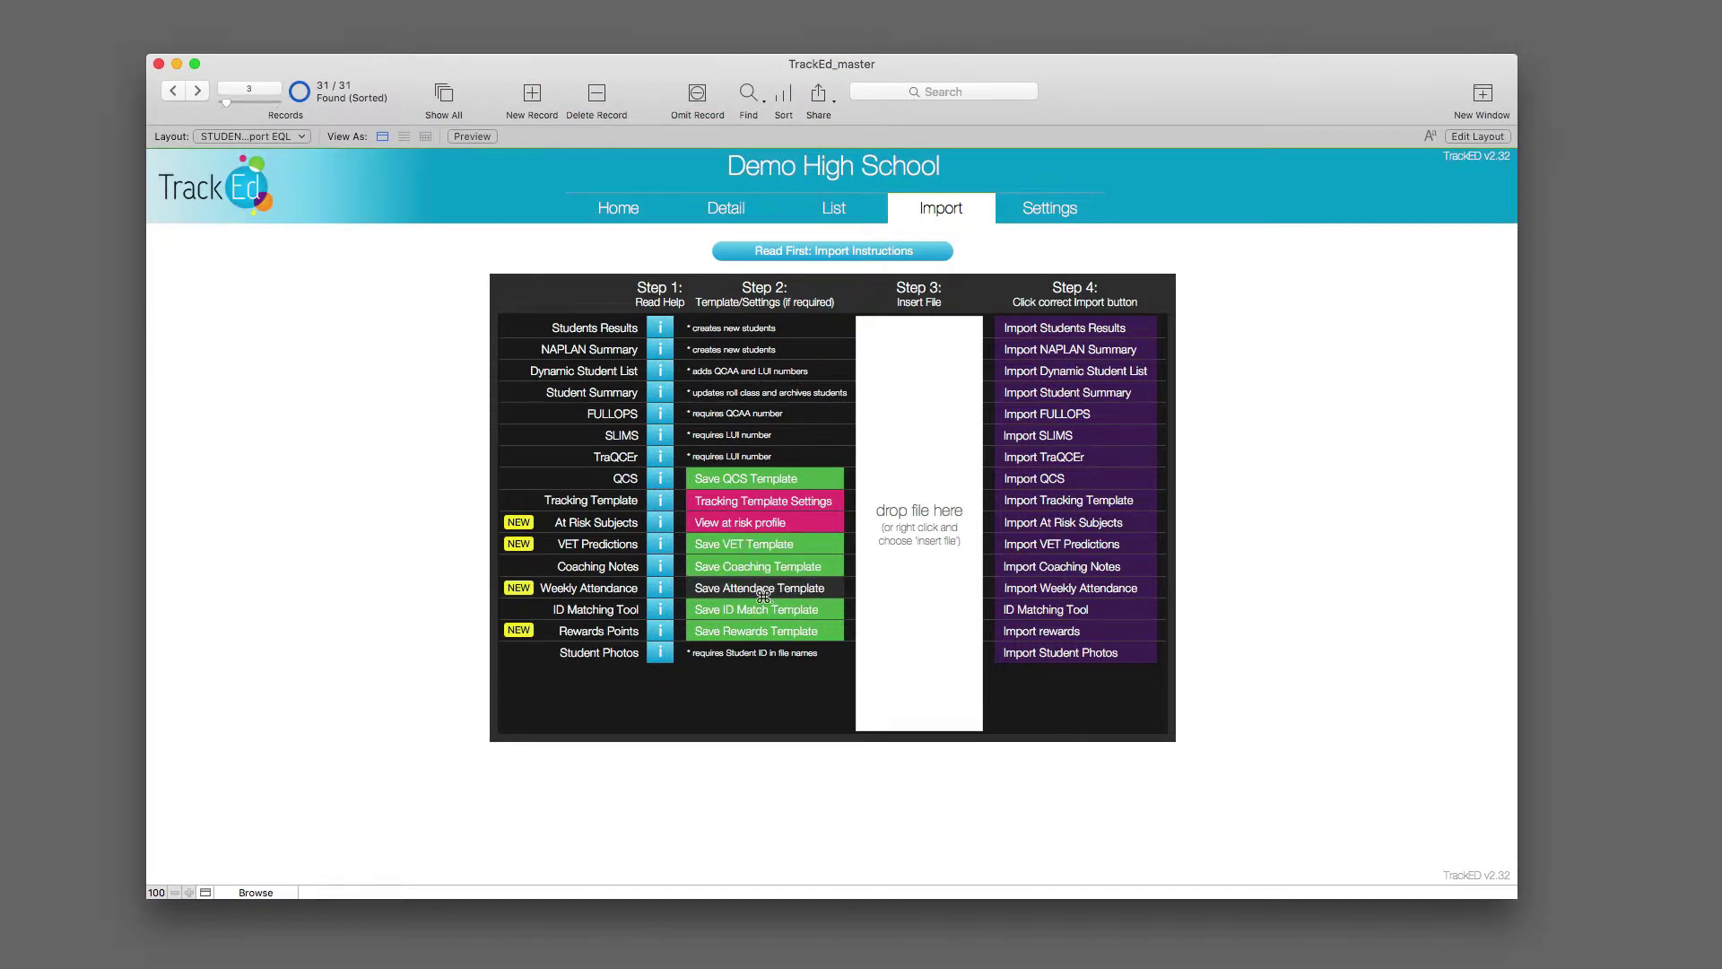
# - Save the Weekly Attendance template to the desktop and inspect its ID and Name columns in Excel
pyautogui.click(763, 595)
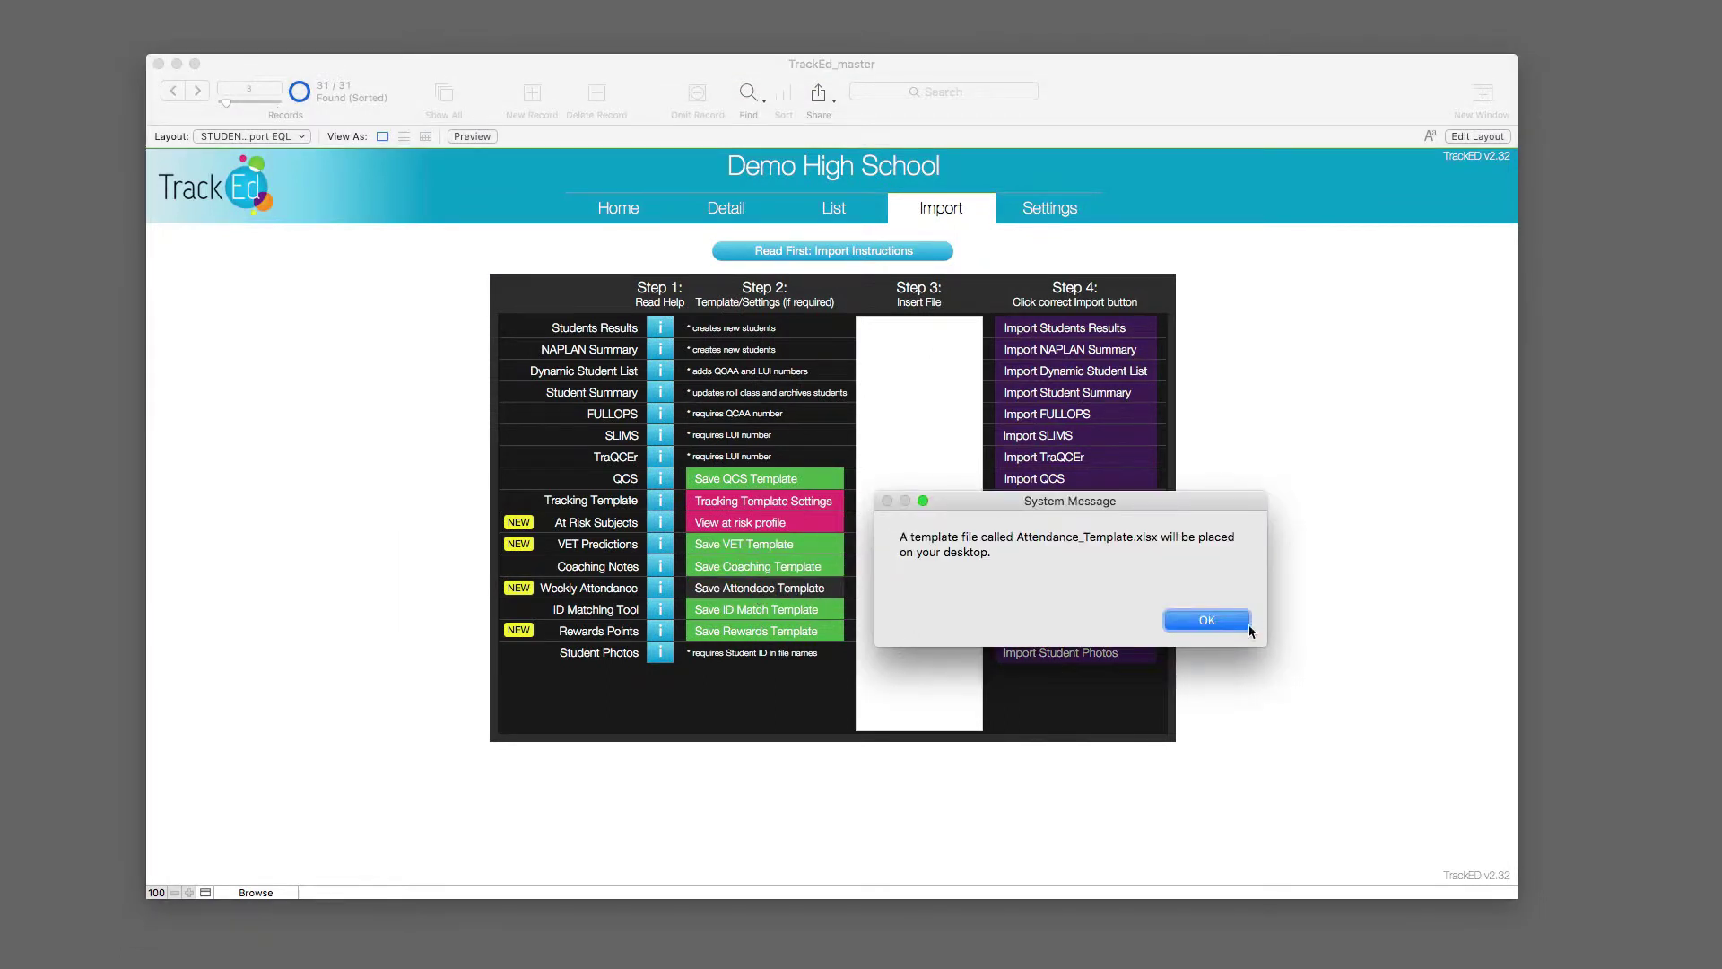
pyautogui.click(1230, 630)
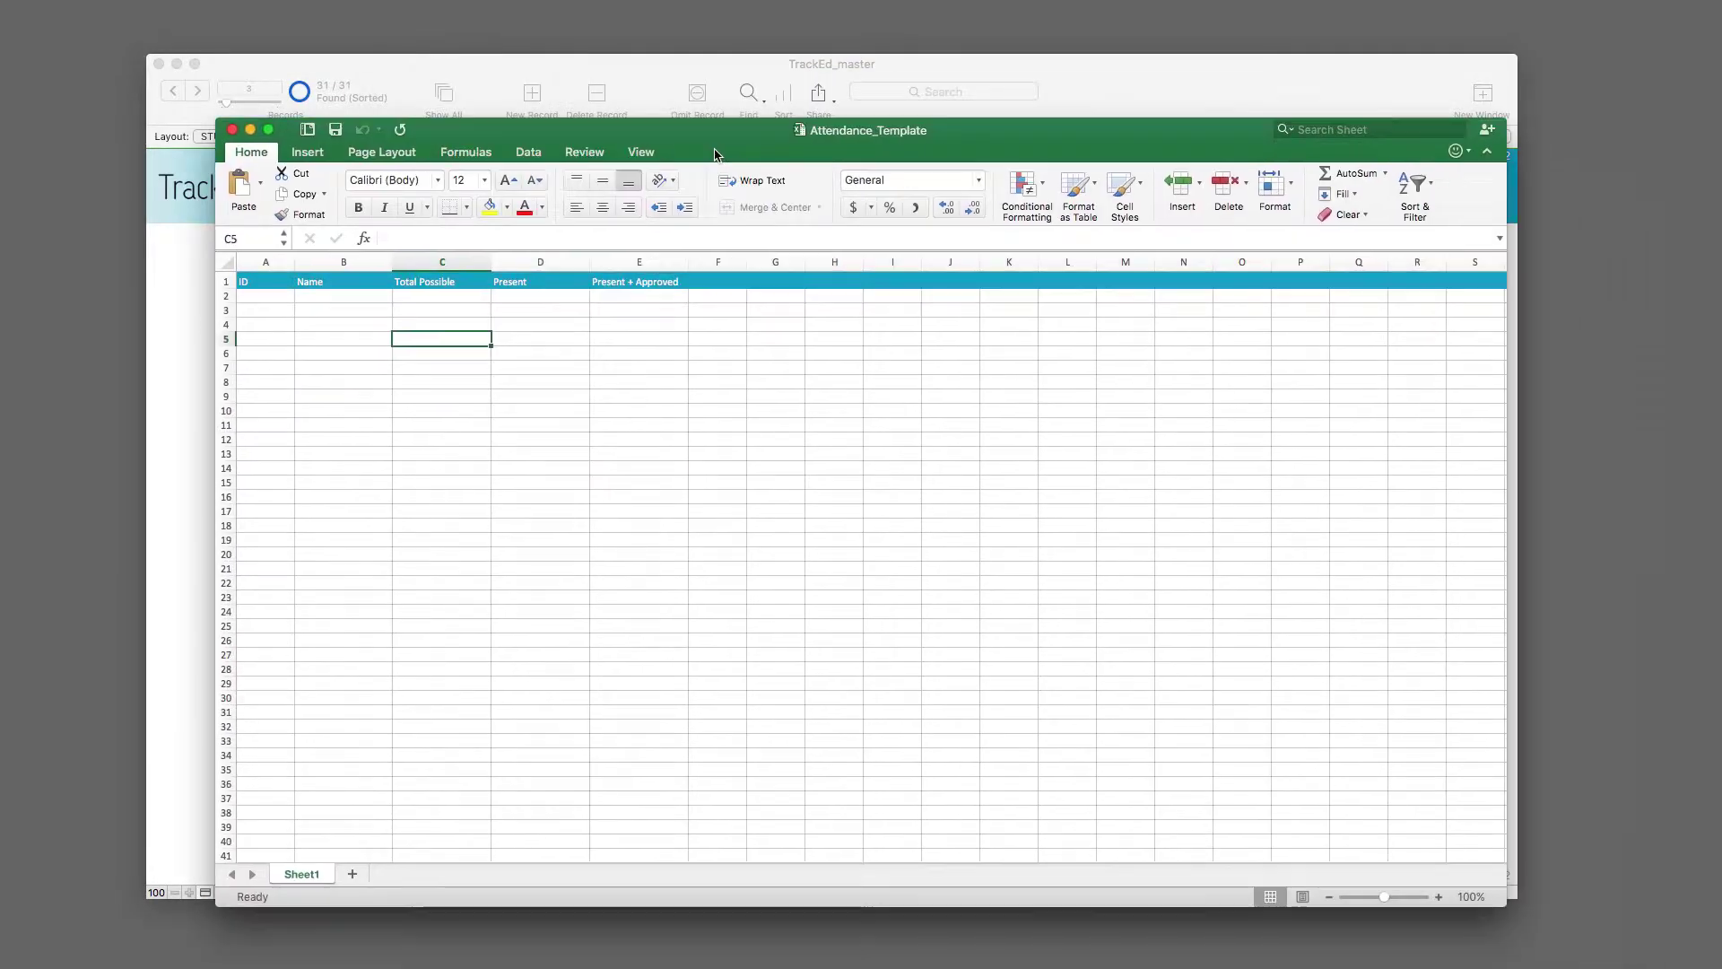
pyautogui.moveTo(265, 296); pyautogui.dragTo(276, 447)
pyautogui.moveTo(344, 297); pyautogui.dragTo(342, 455)
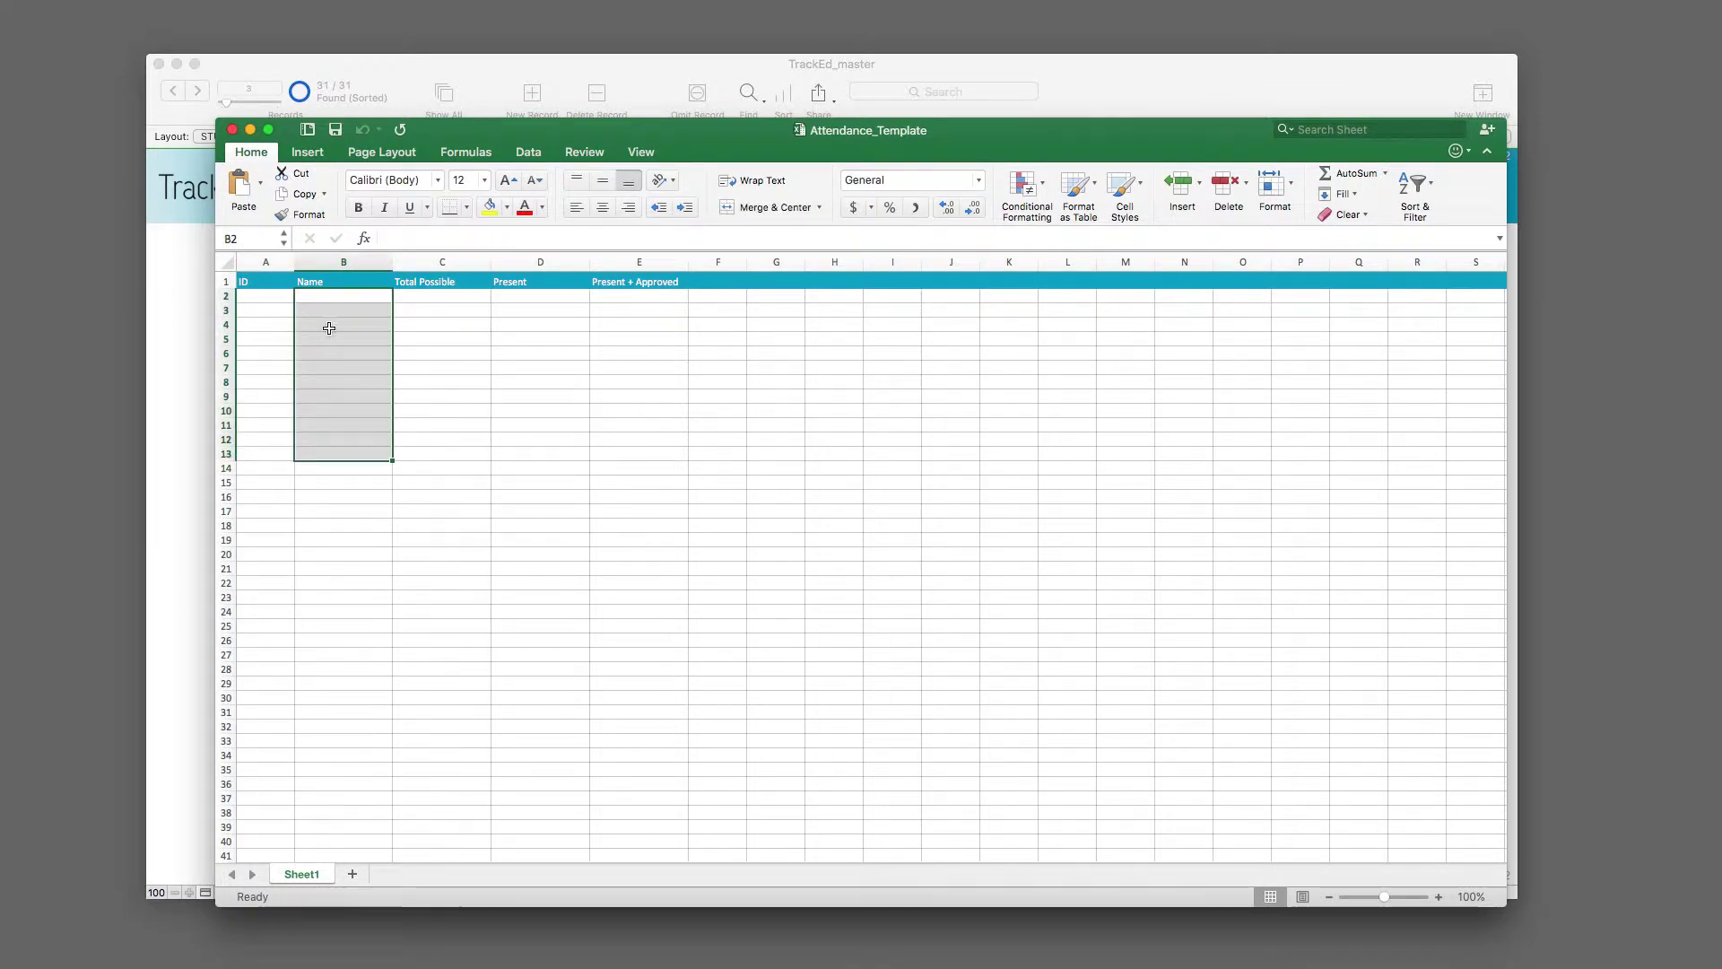
# - Enter sample attendance in row 2: 25 for Total Possible, 24 for Present and 25 for Present + Approved
pyautogui.click(452, 298)
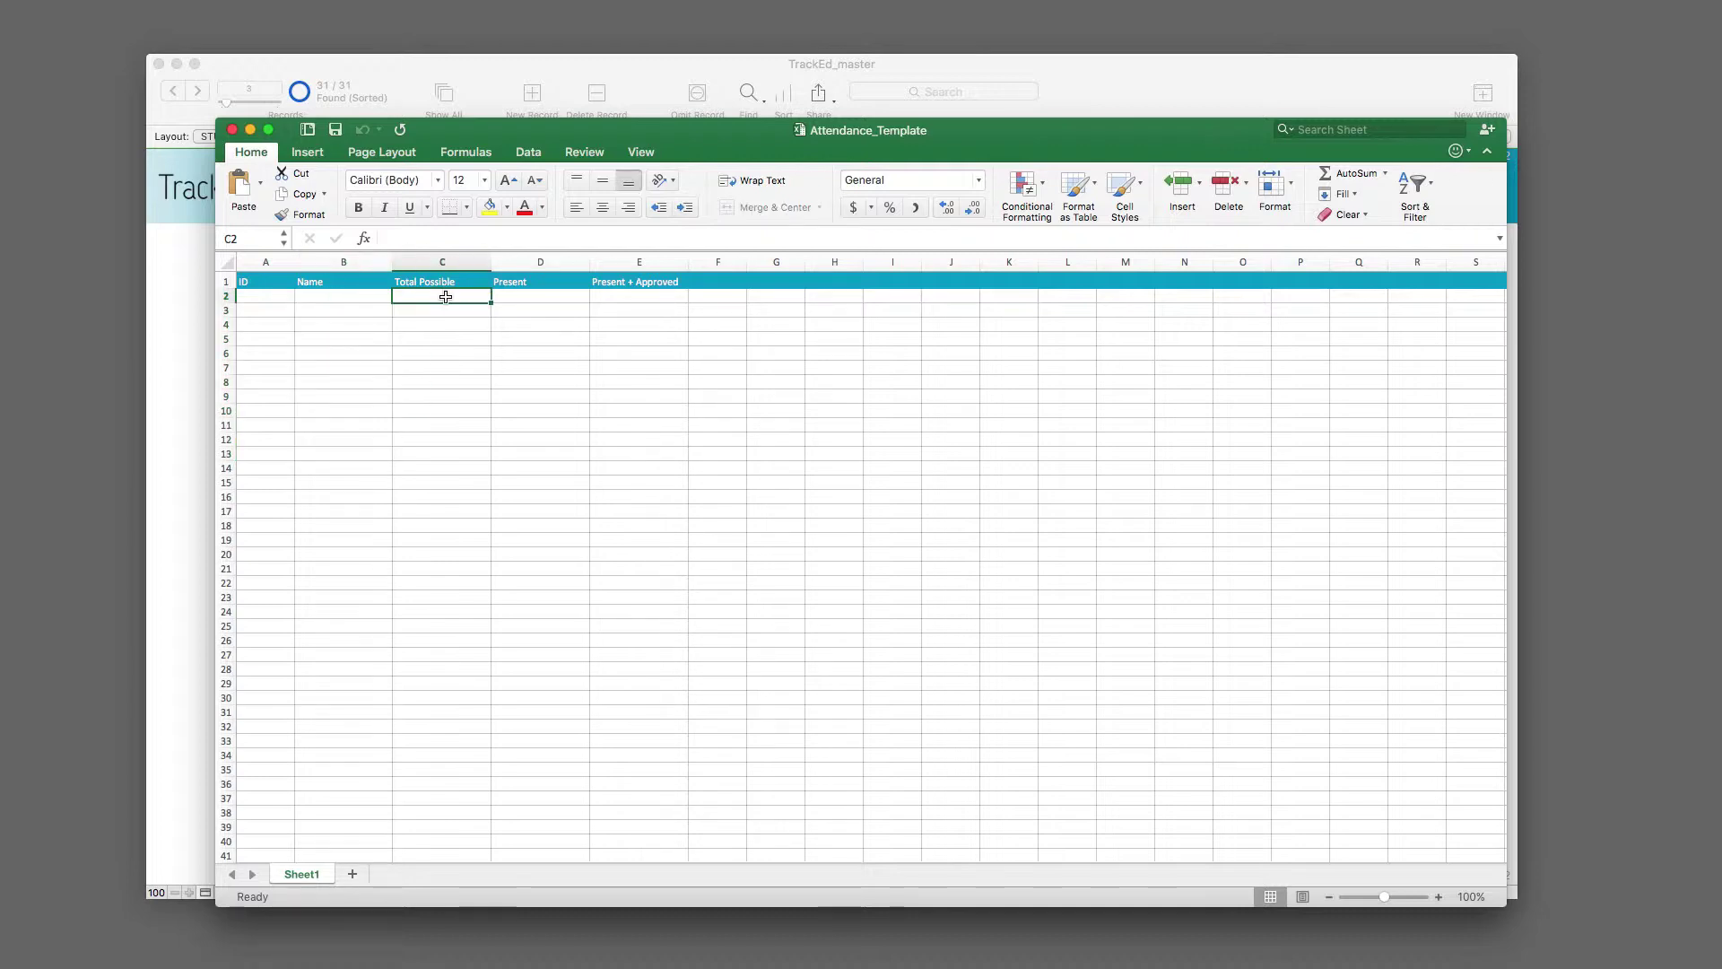
pyautogui.write('25')
pyautogui.press('Return')
pyautogui.click(527, 296)
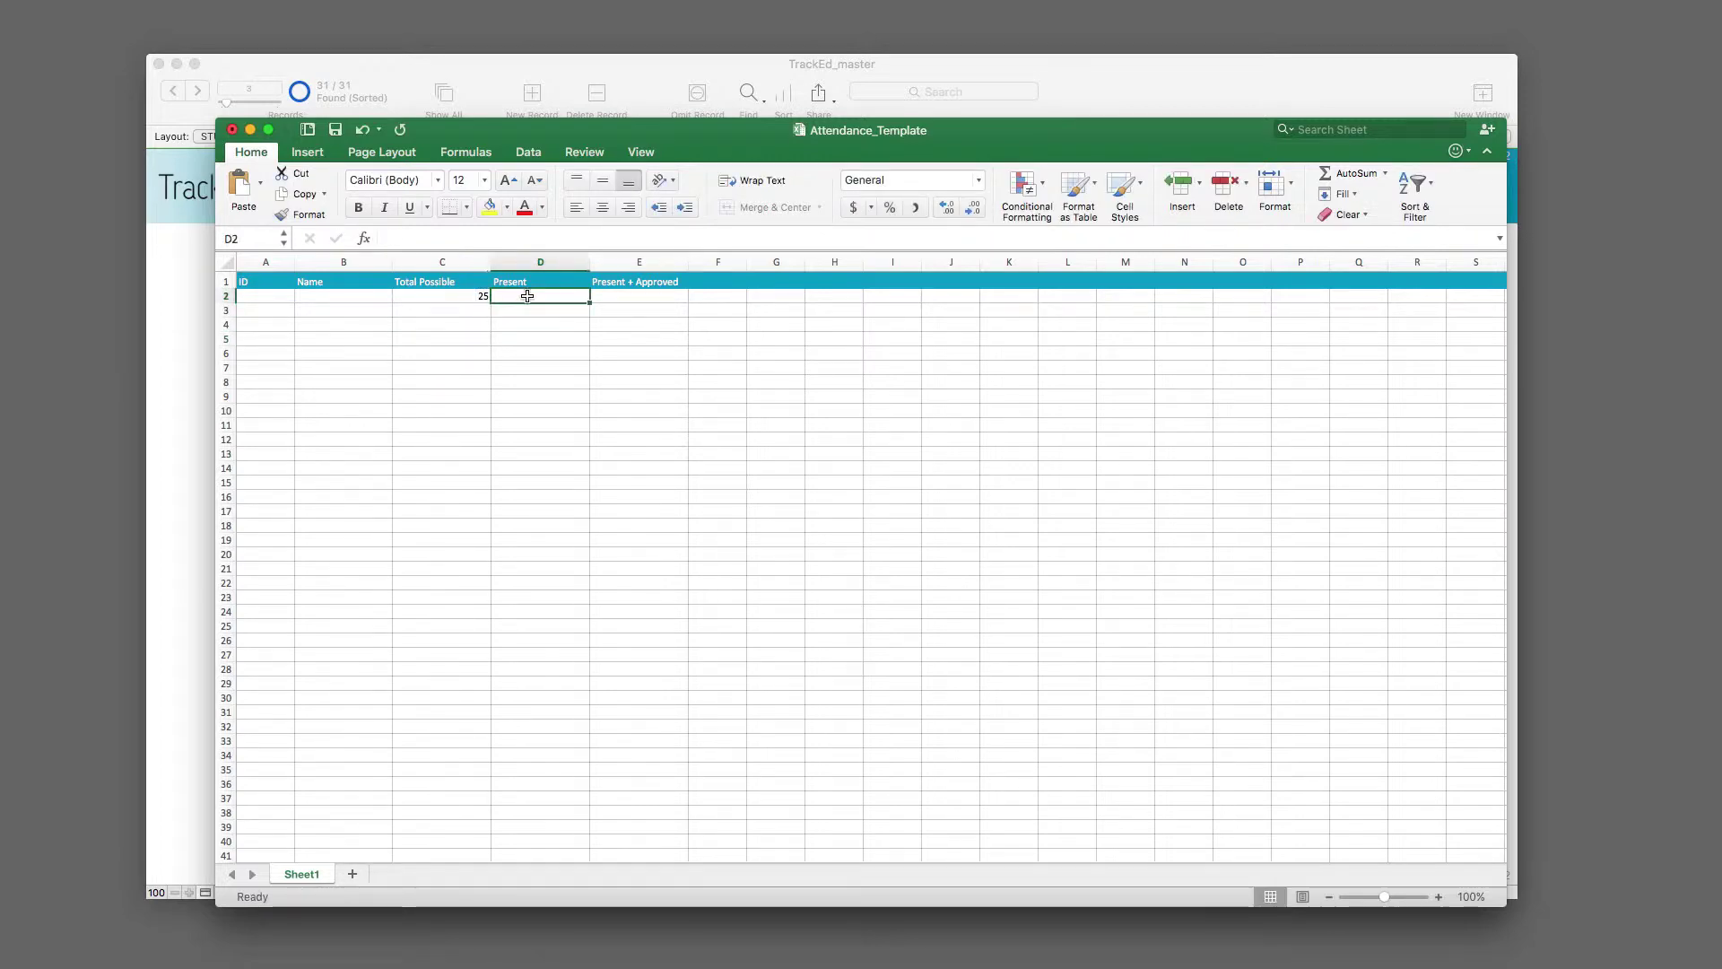
pyautogui.write('24')
pyautogui.click(643, 296)
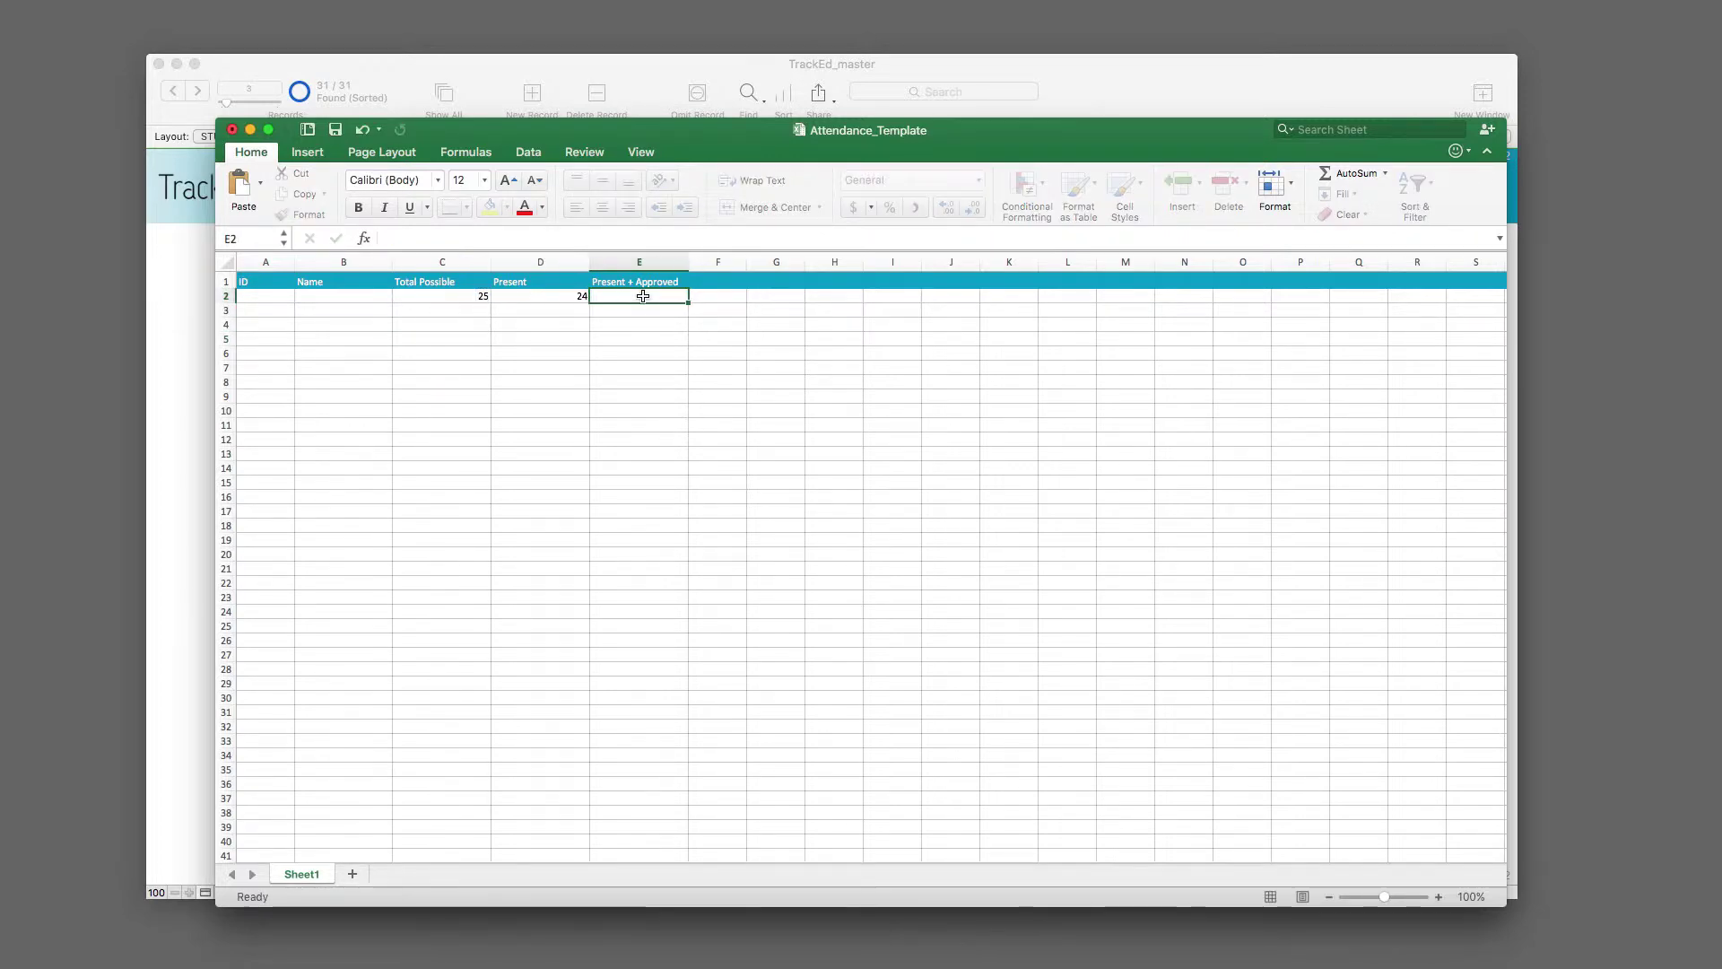
pyautogui.write('25')
pyautogui.click(632, 405)
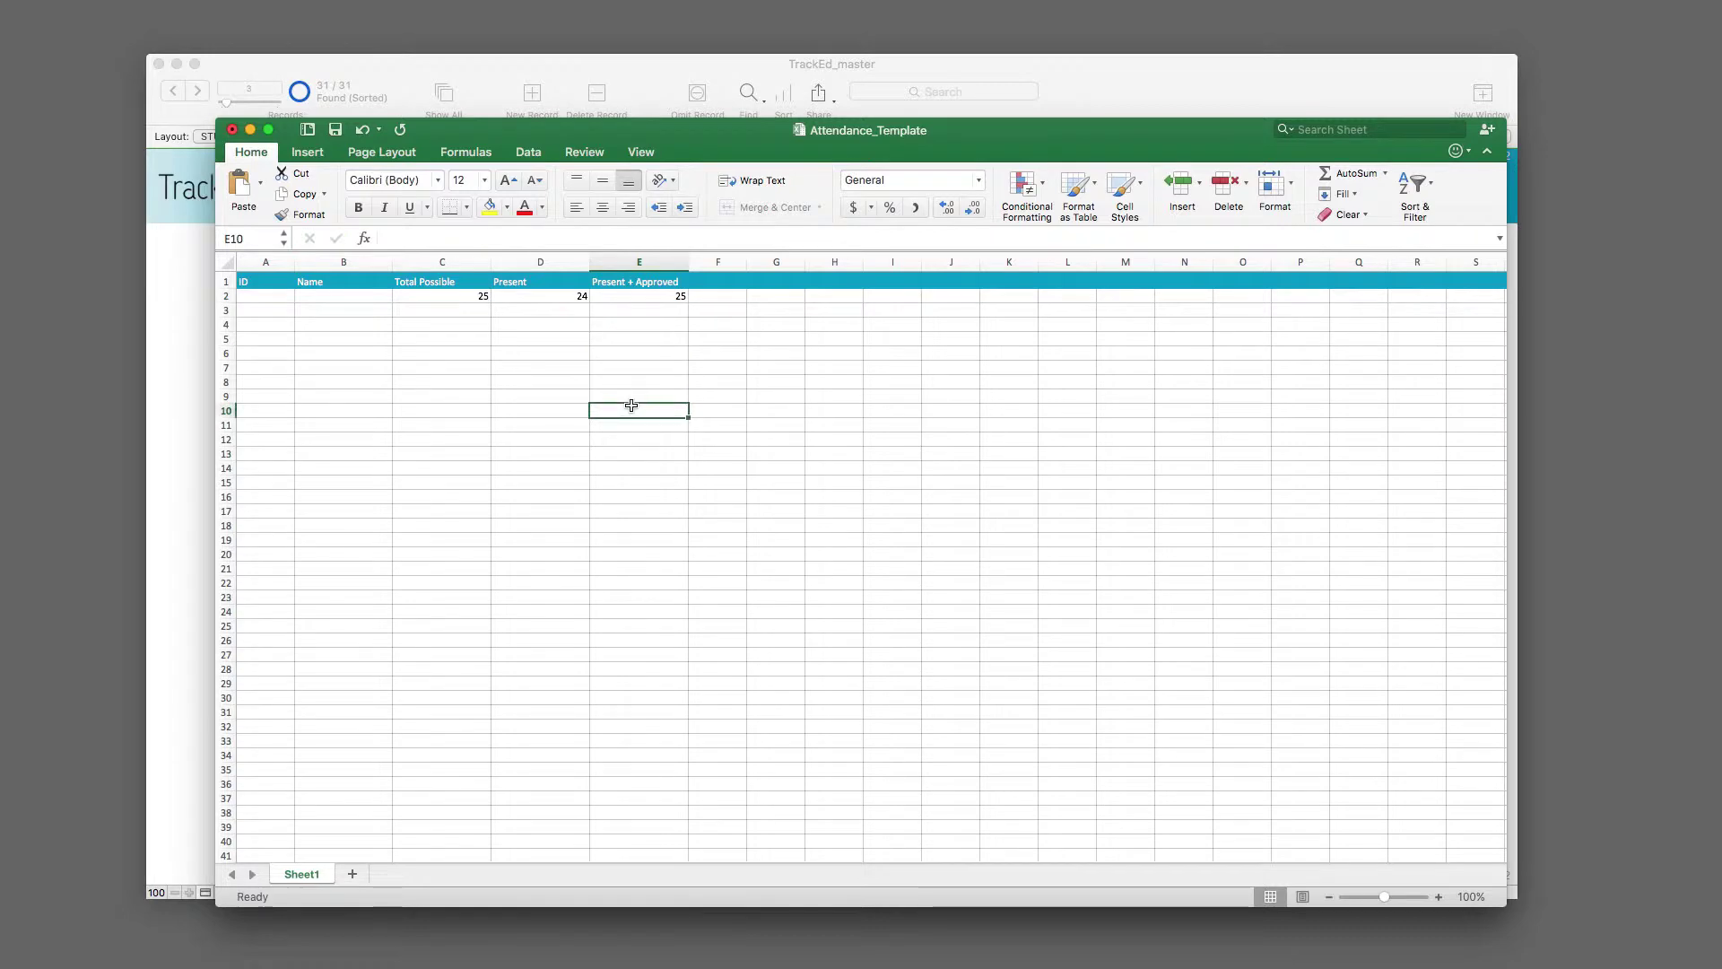
pyautogui.click(568, 297)
pyautogui.click(669, 298)
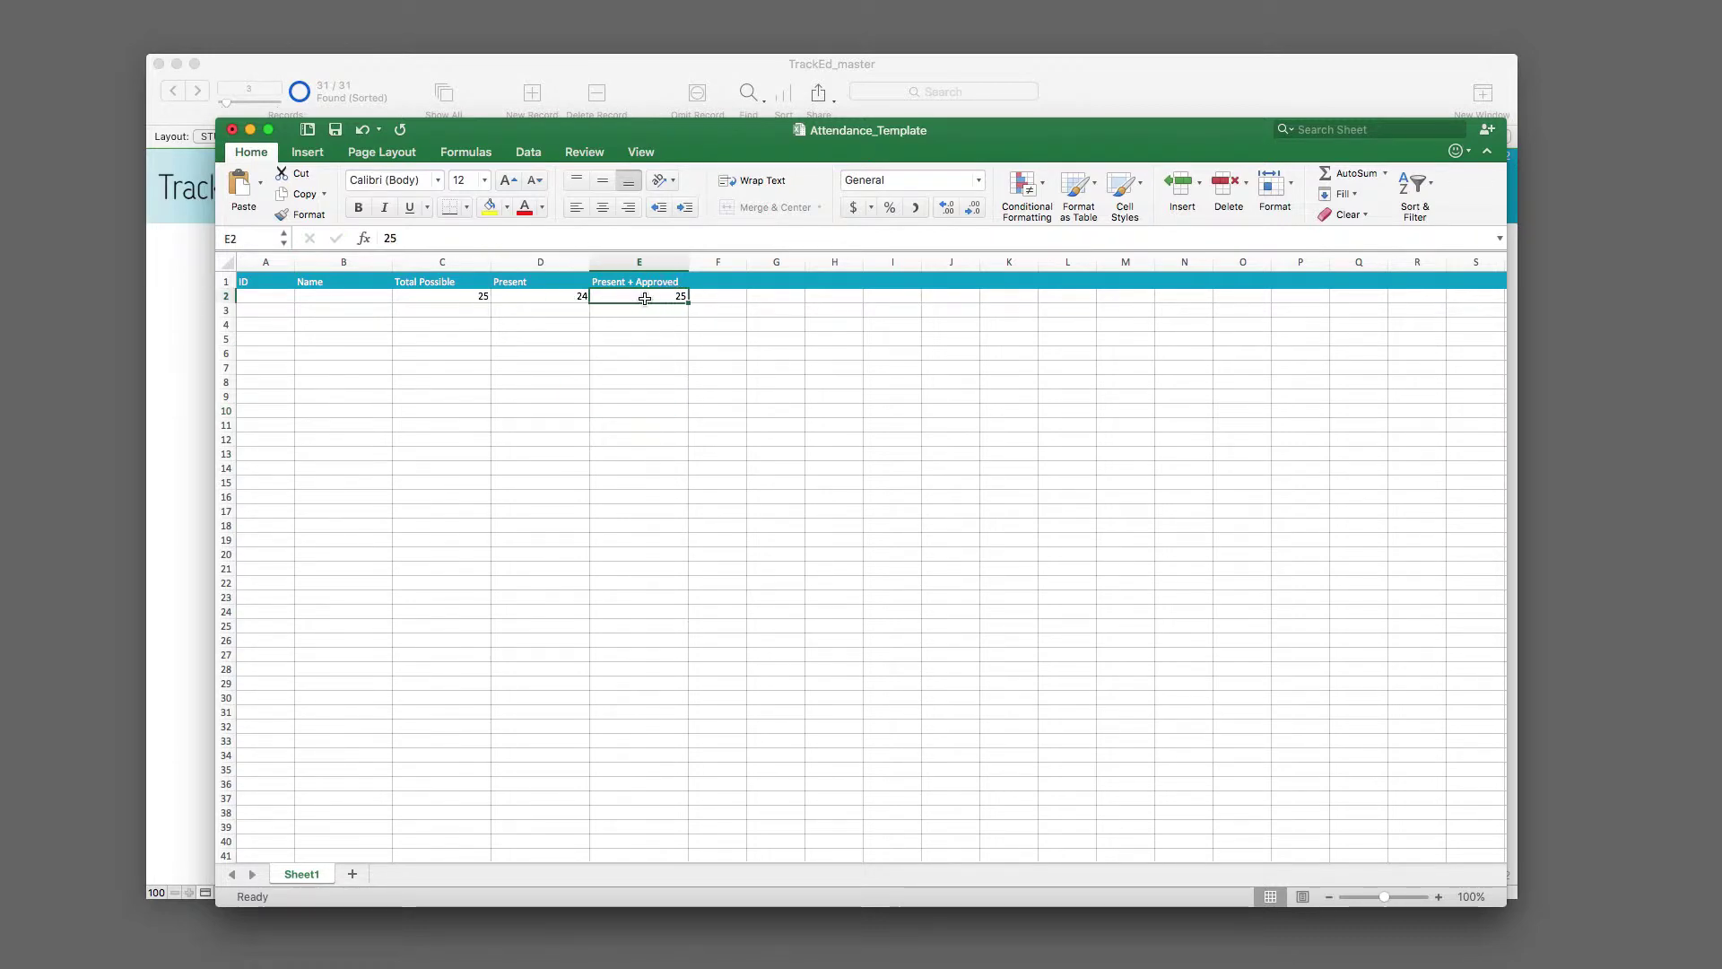
# - Replace the row 2 attendance with decimal values: Total Possible 1, Present .97 and Present + Approved 1
pyautogui.moveTo(471, 297); pyautogui.dragTo(506, 295)
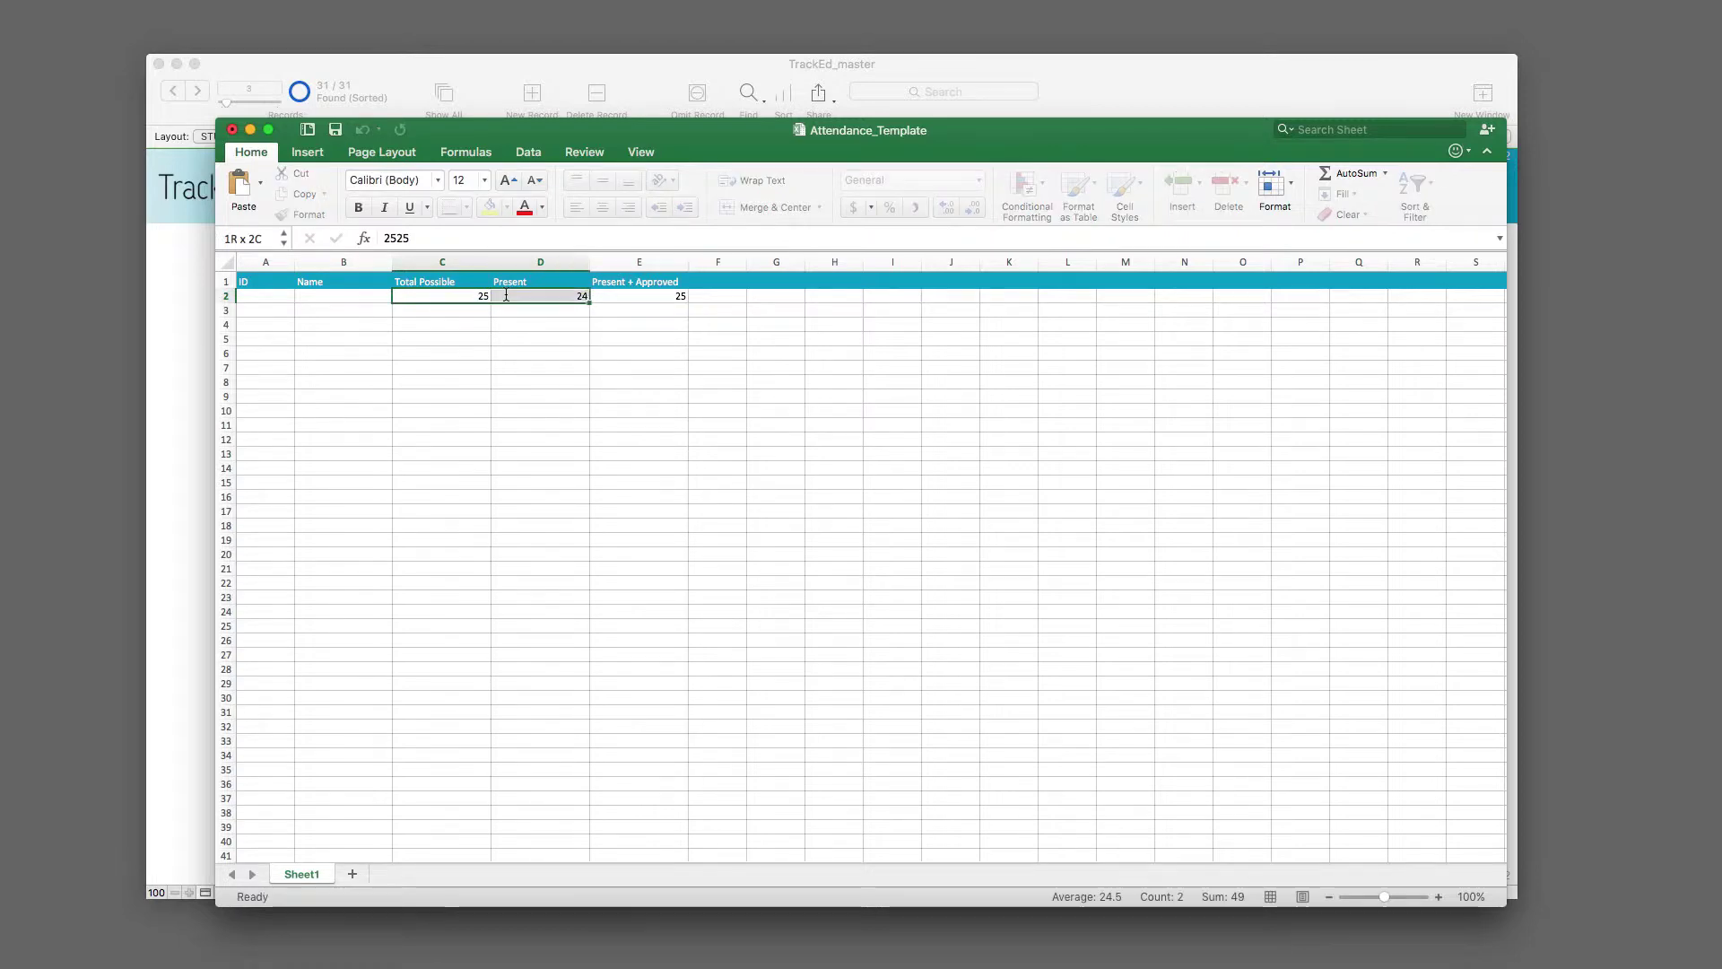
pyautogui.click(487, 296)
pyautogui.write('1')
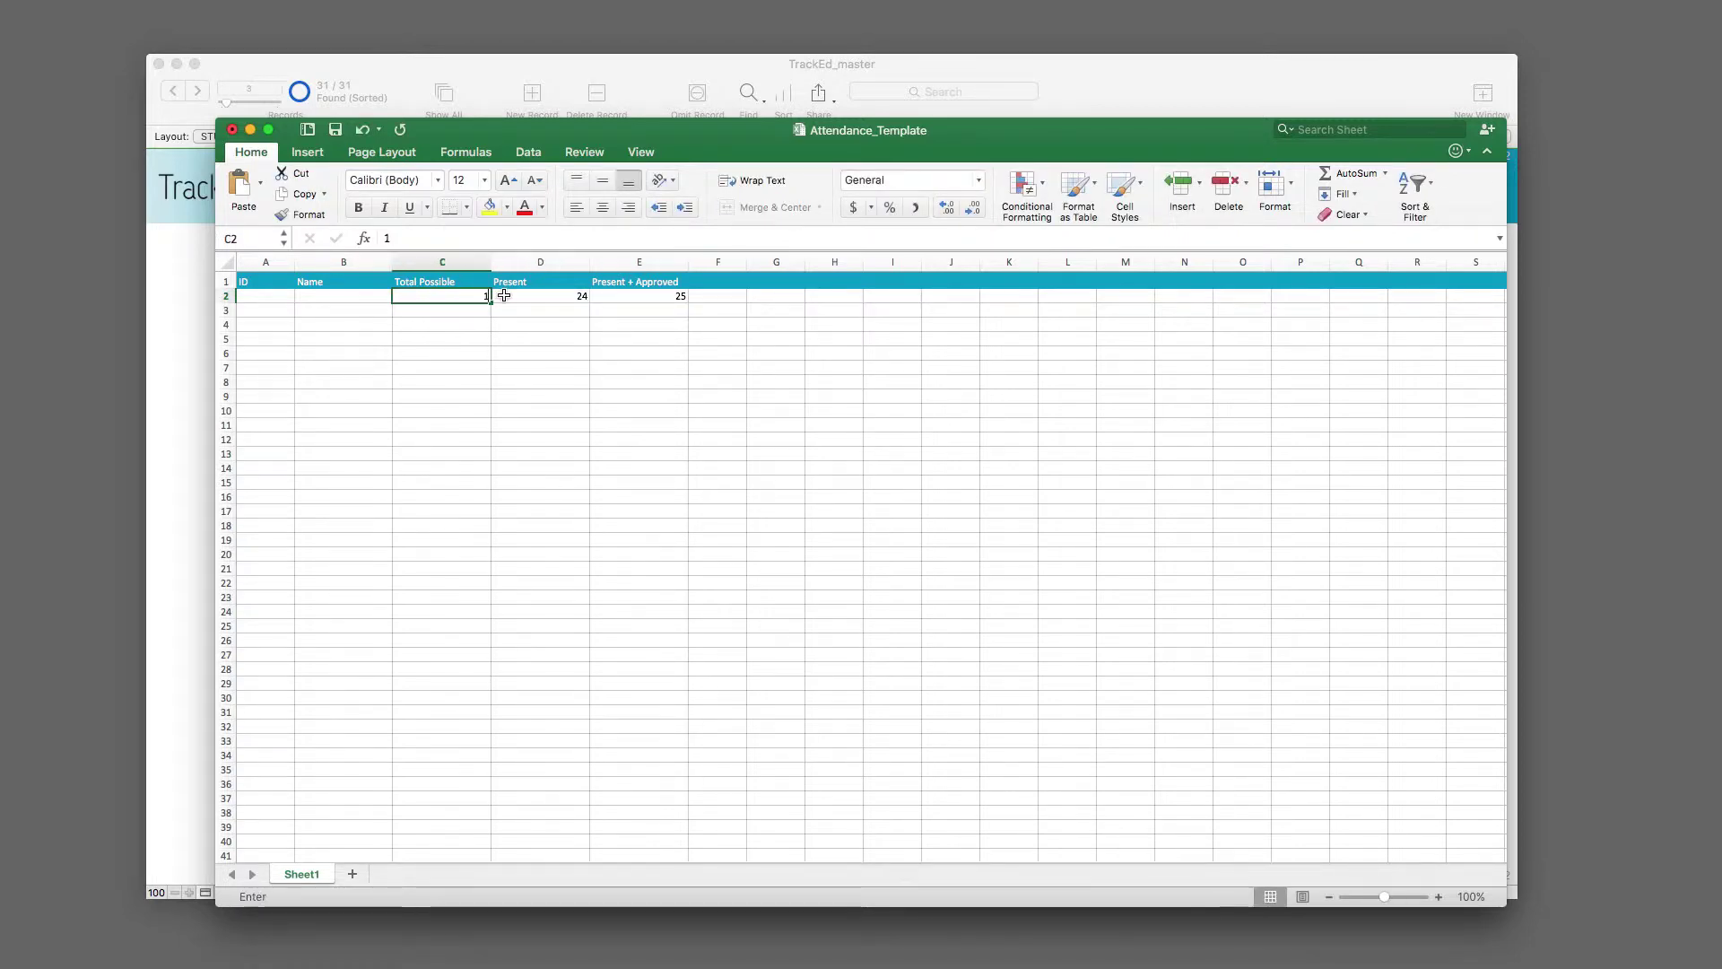
pyautogui.click(504, 295)
pyautogui.write('.97')
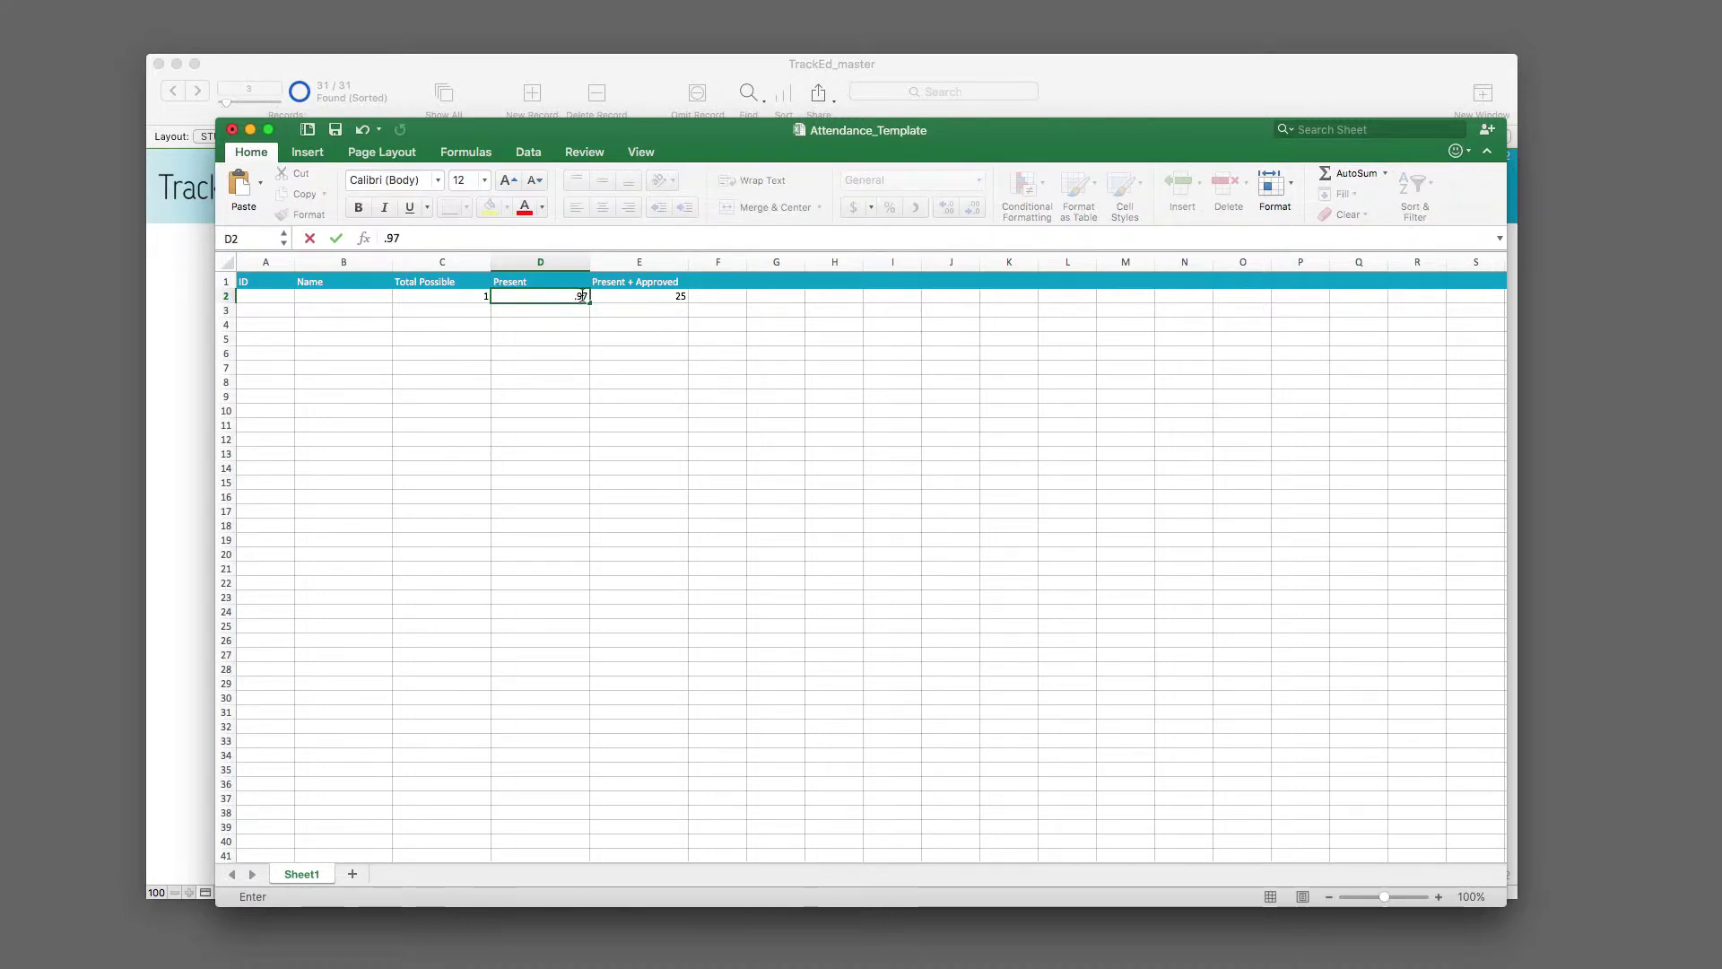
pyautogui.click(623, 299)
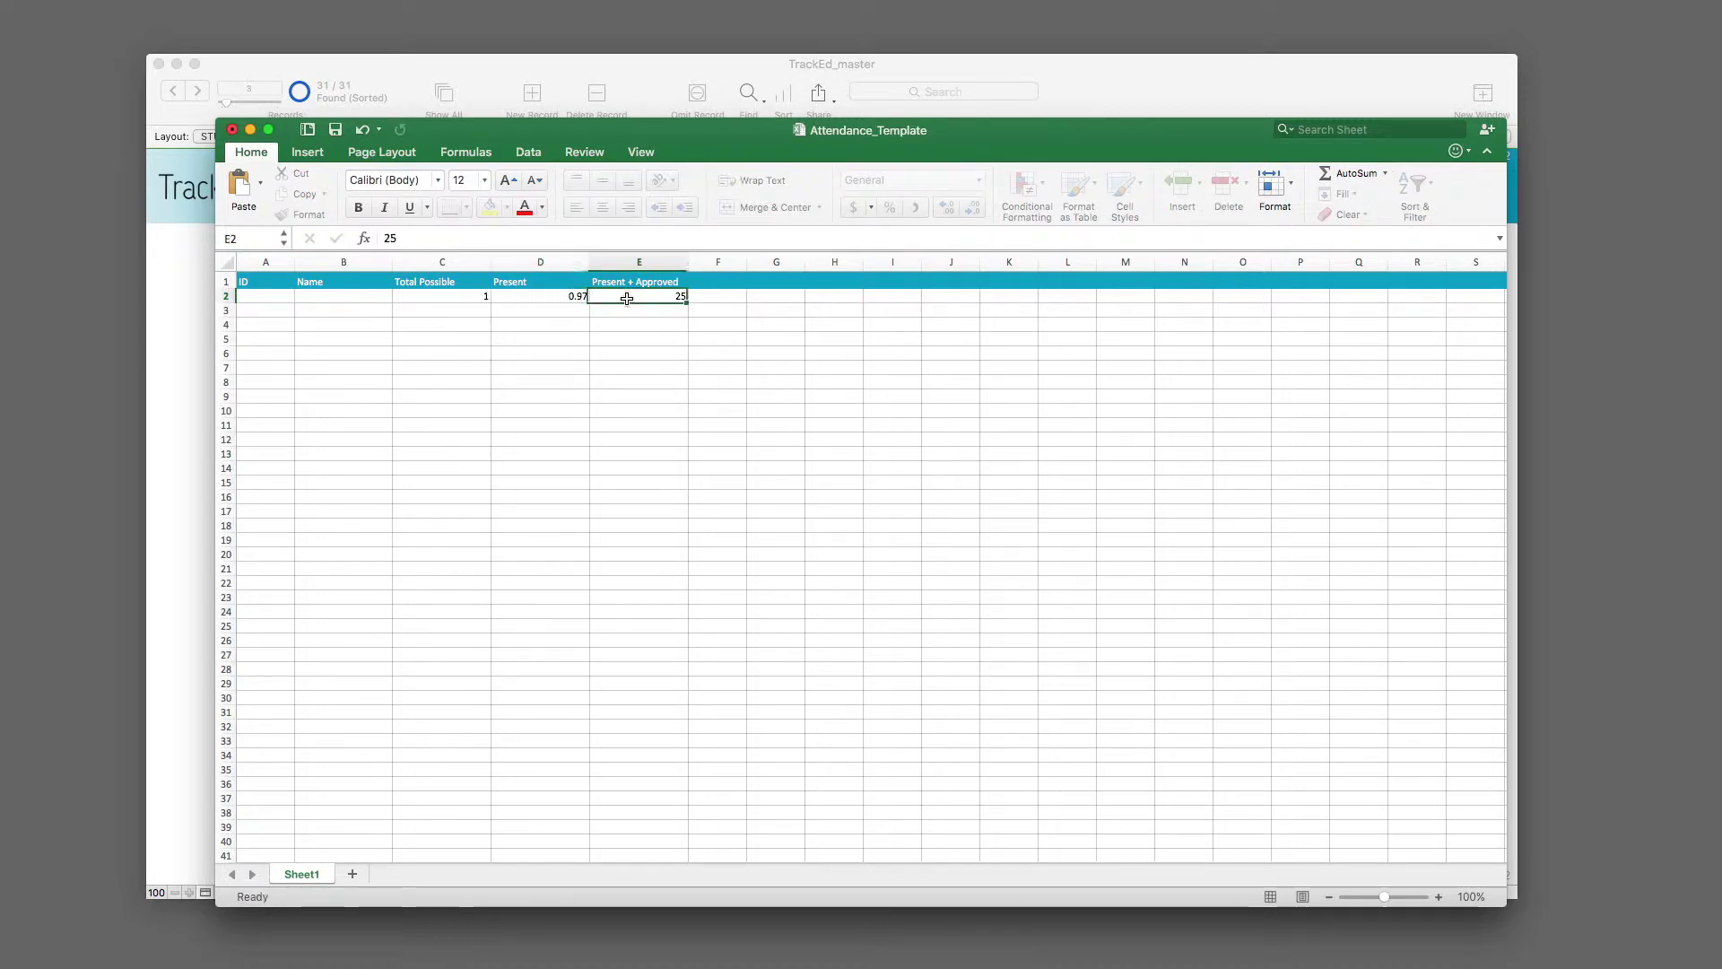
pyautogui.write('1')
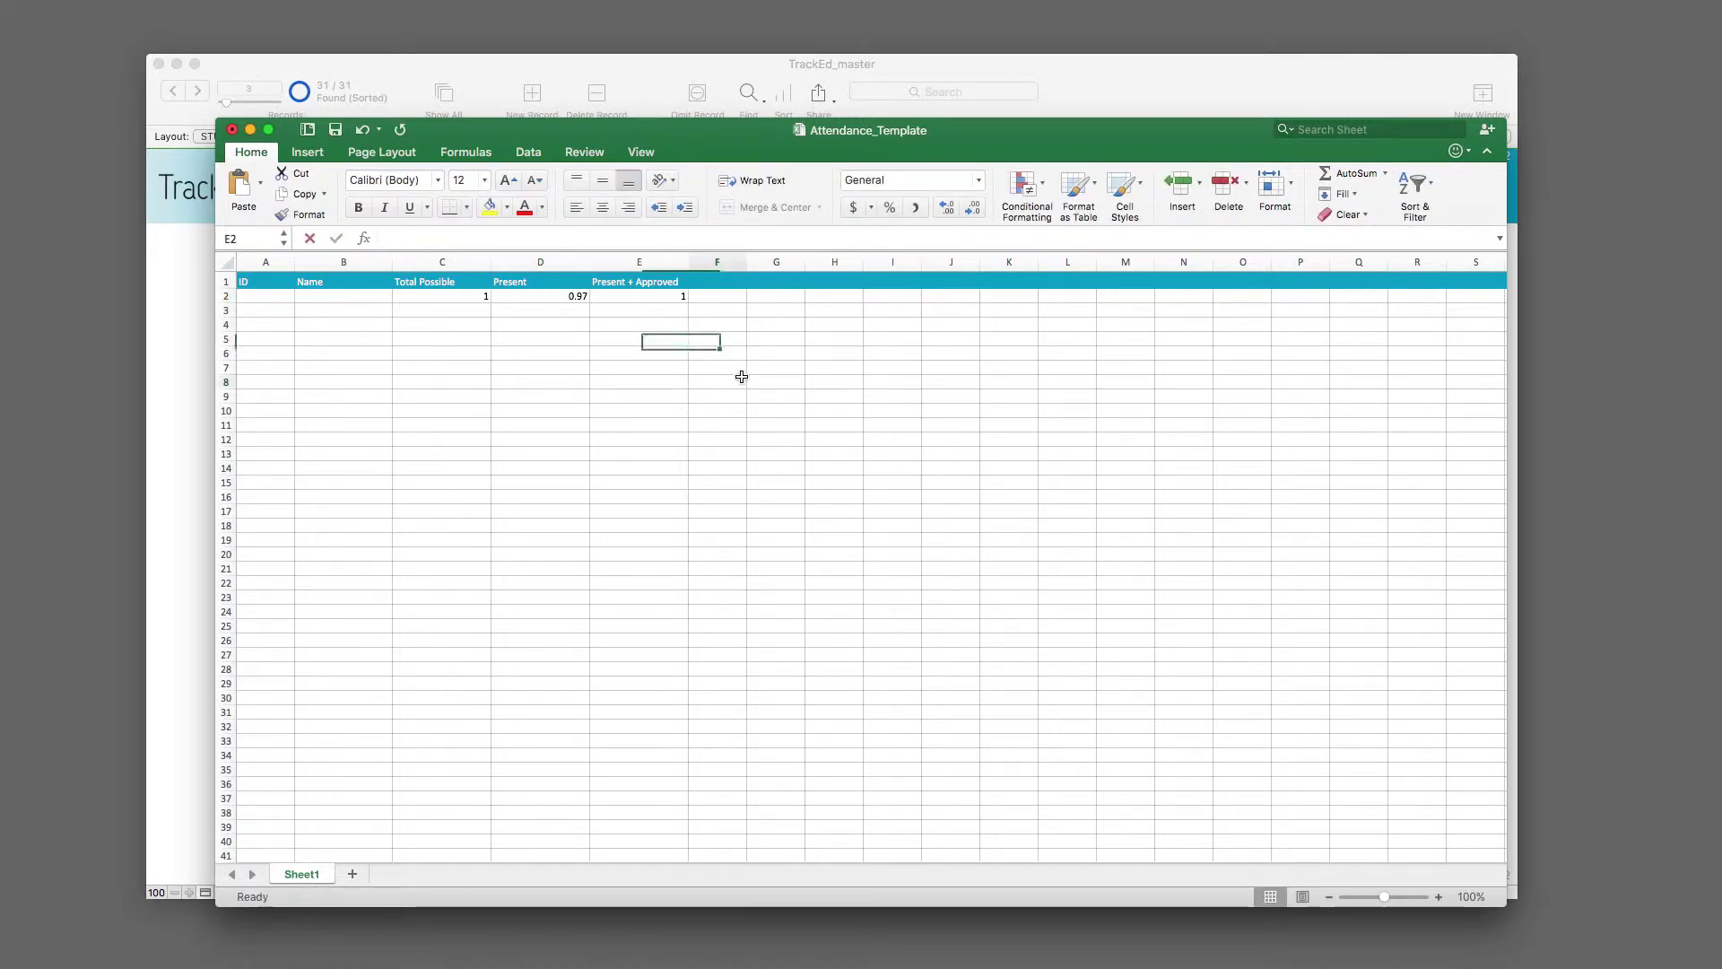
pyautogui.click(736, 381)
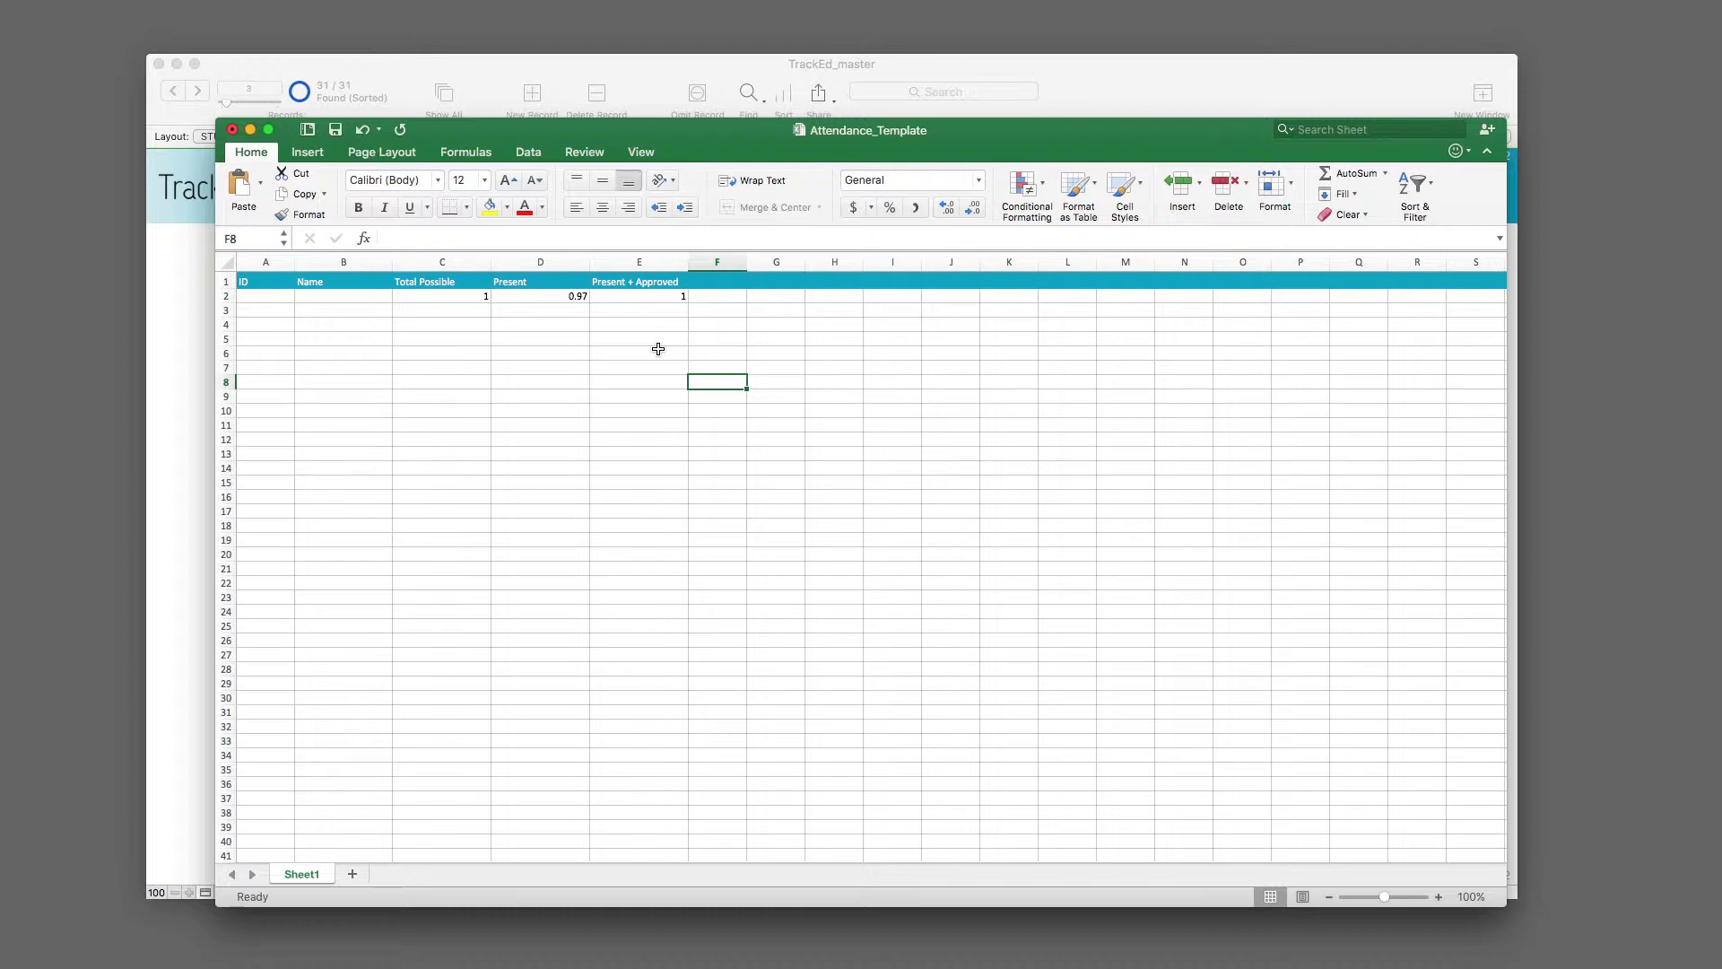
# - Review the sample values in row 2 and close Attendance_Template without saving the changes
pyautogui.click(473, 298)
pyautogui.click(530, 299)
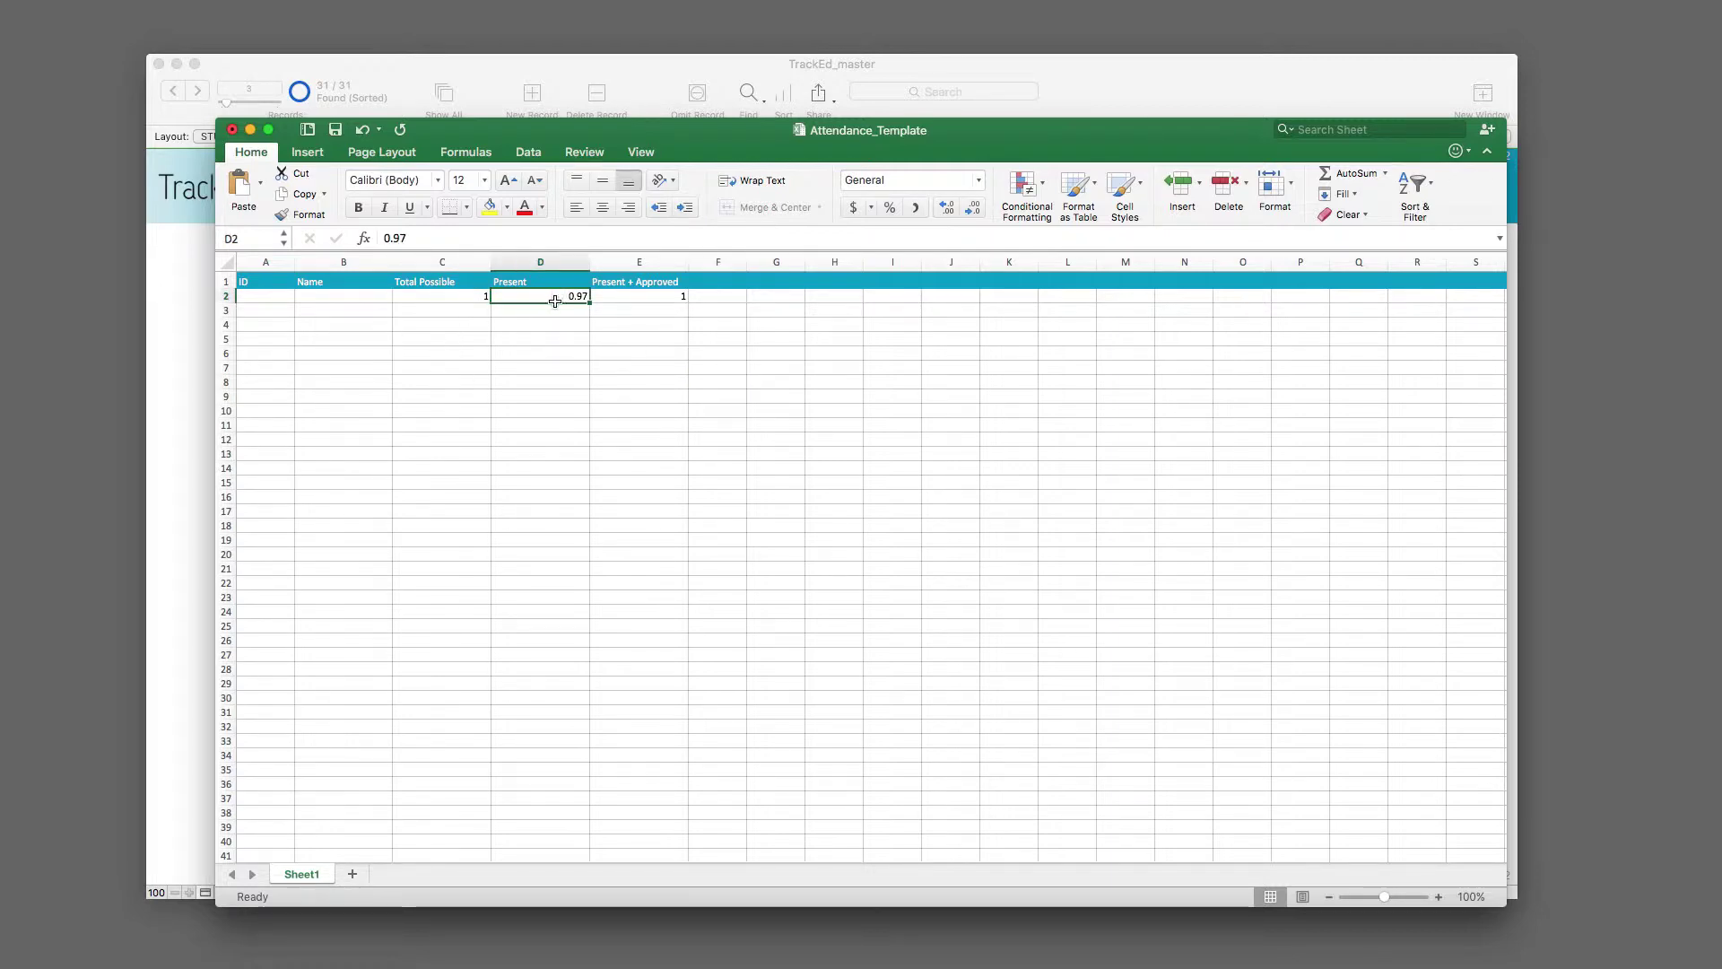
pyautogui.click(473, 296)
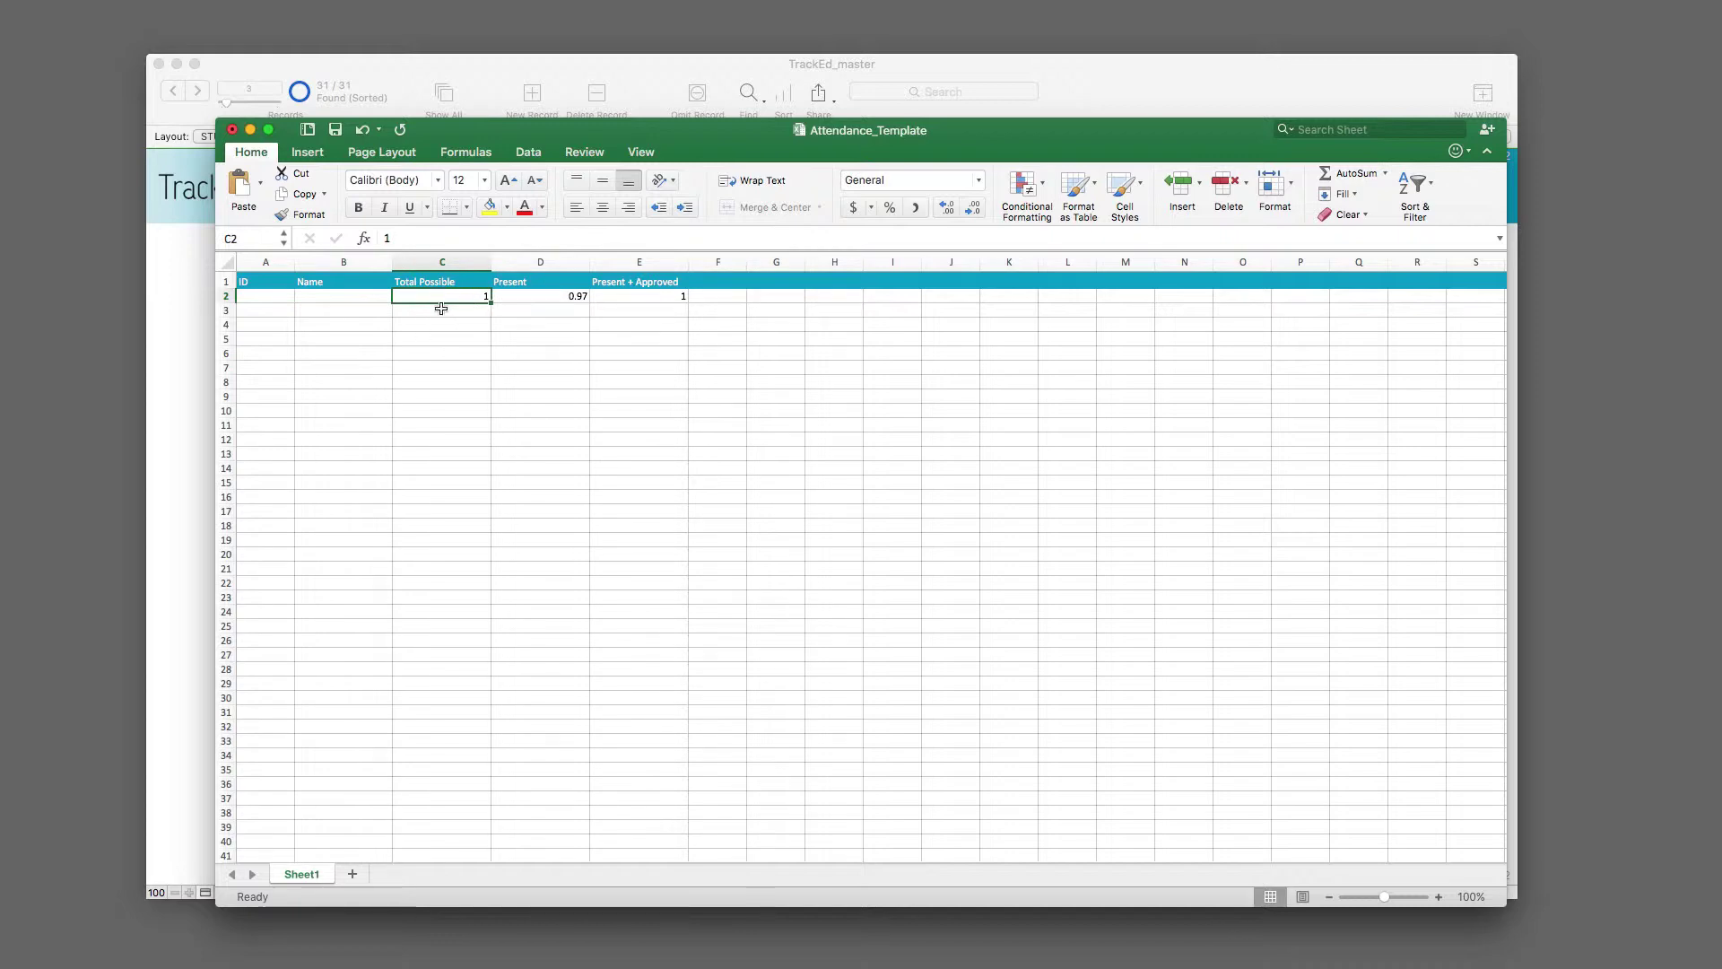
pyautogui.click(231, 129)
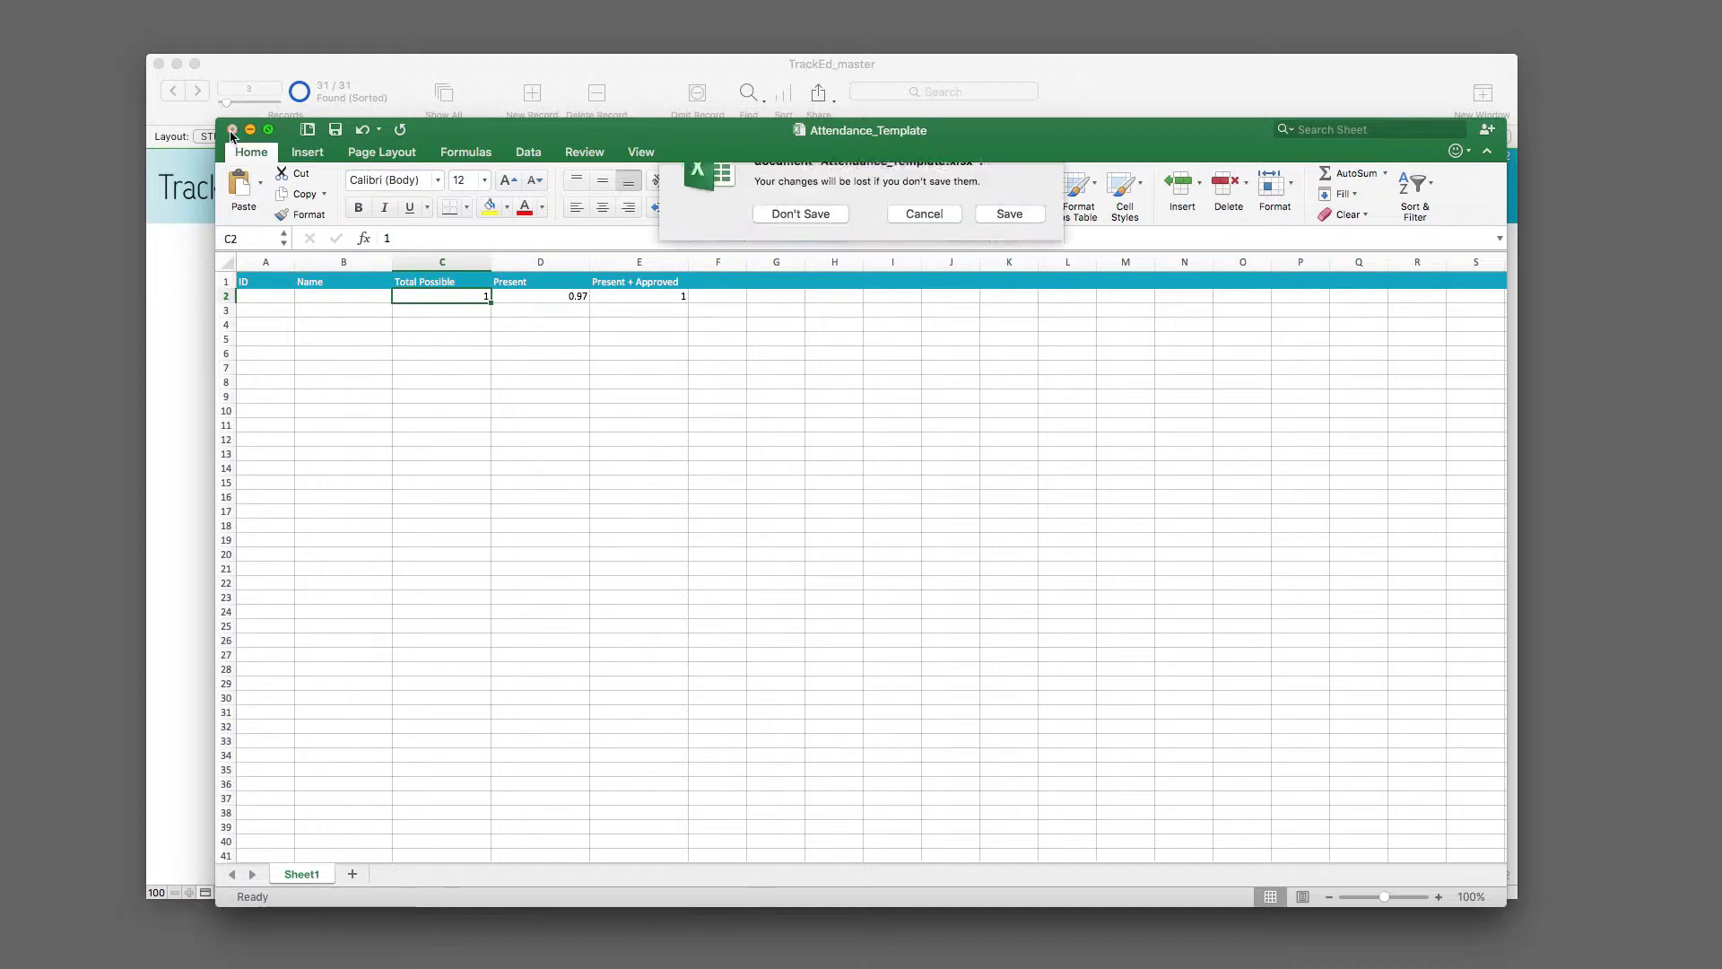
pyautogui.click(821, 257)
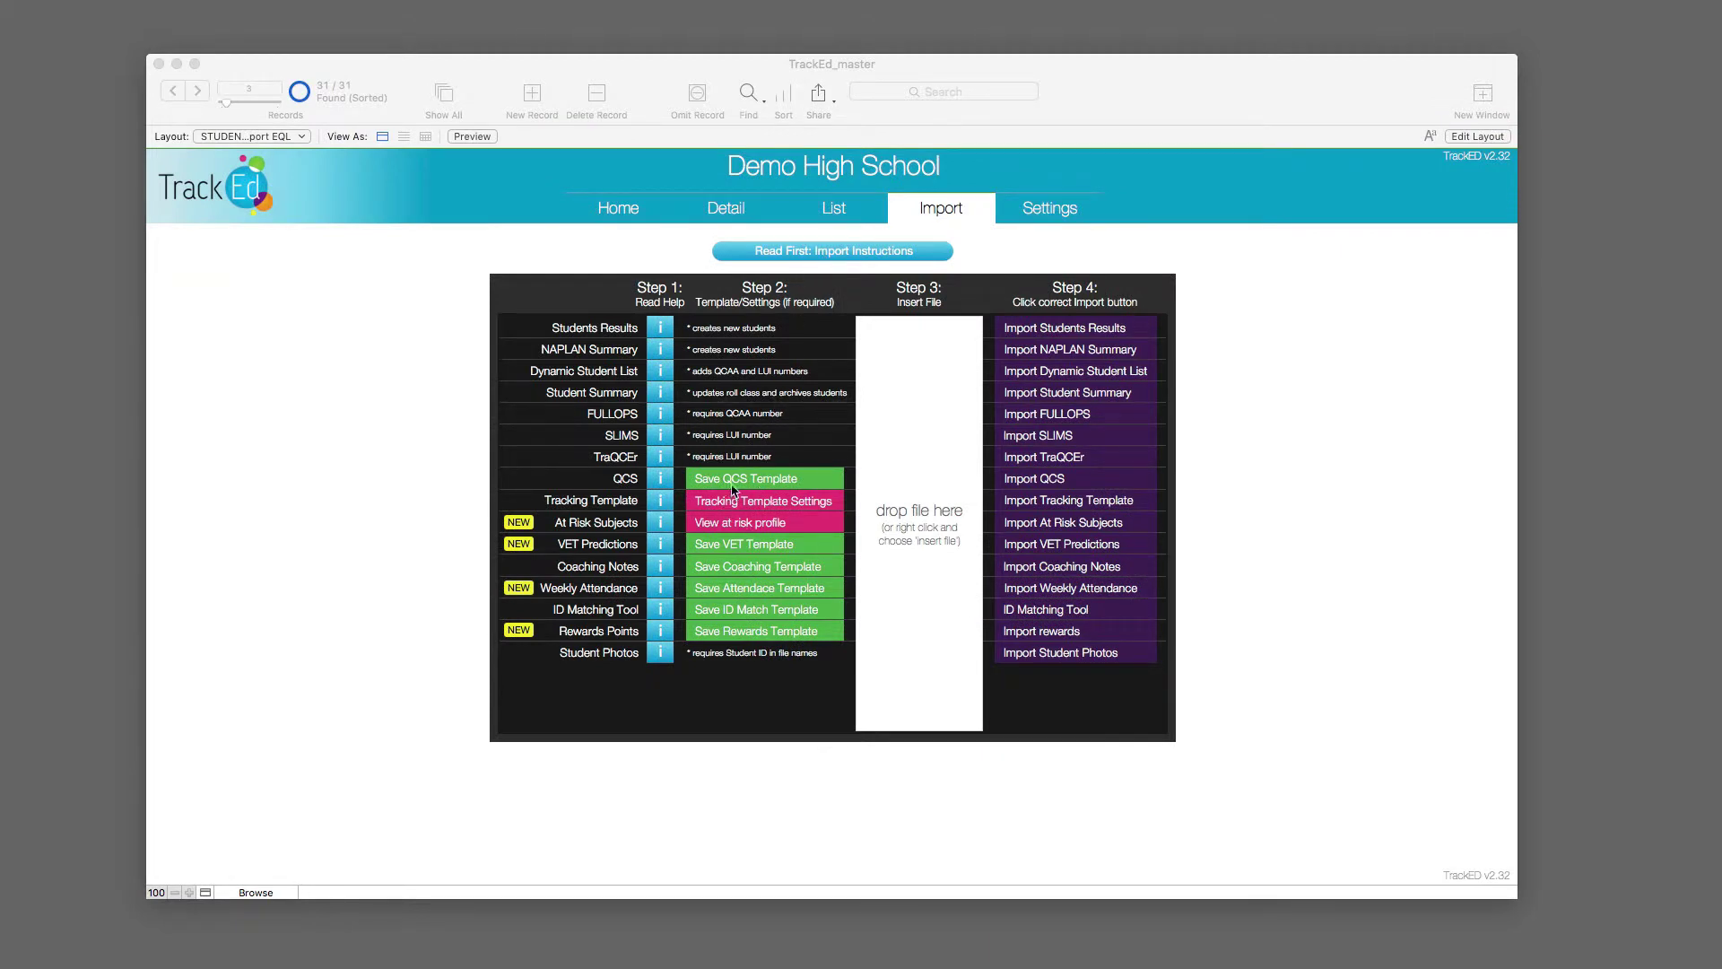
# - Open the attendance view of the student list in TrackEd and compare its % Present + Approved and % Present versions
pyautogui.click(836, 208)
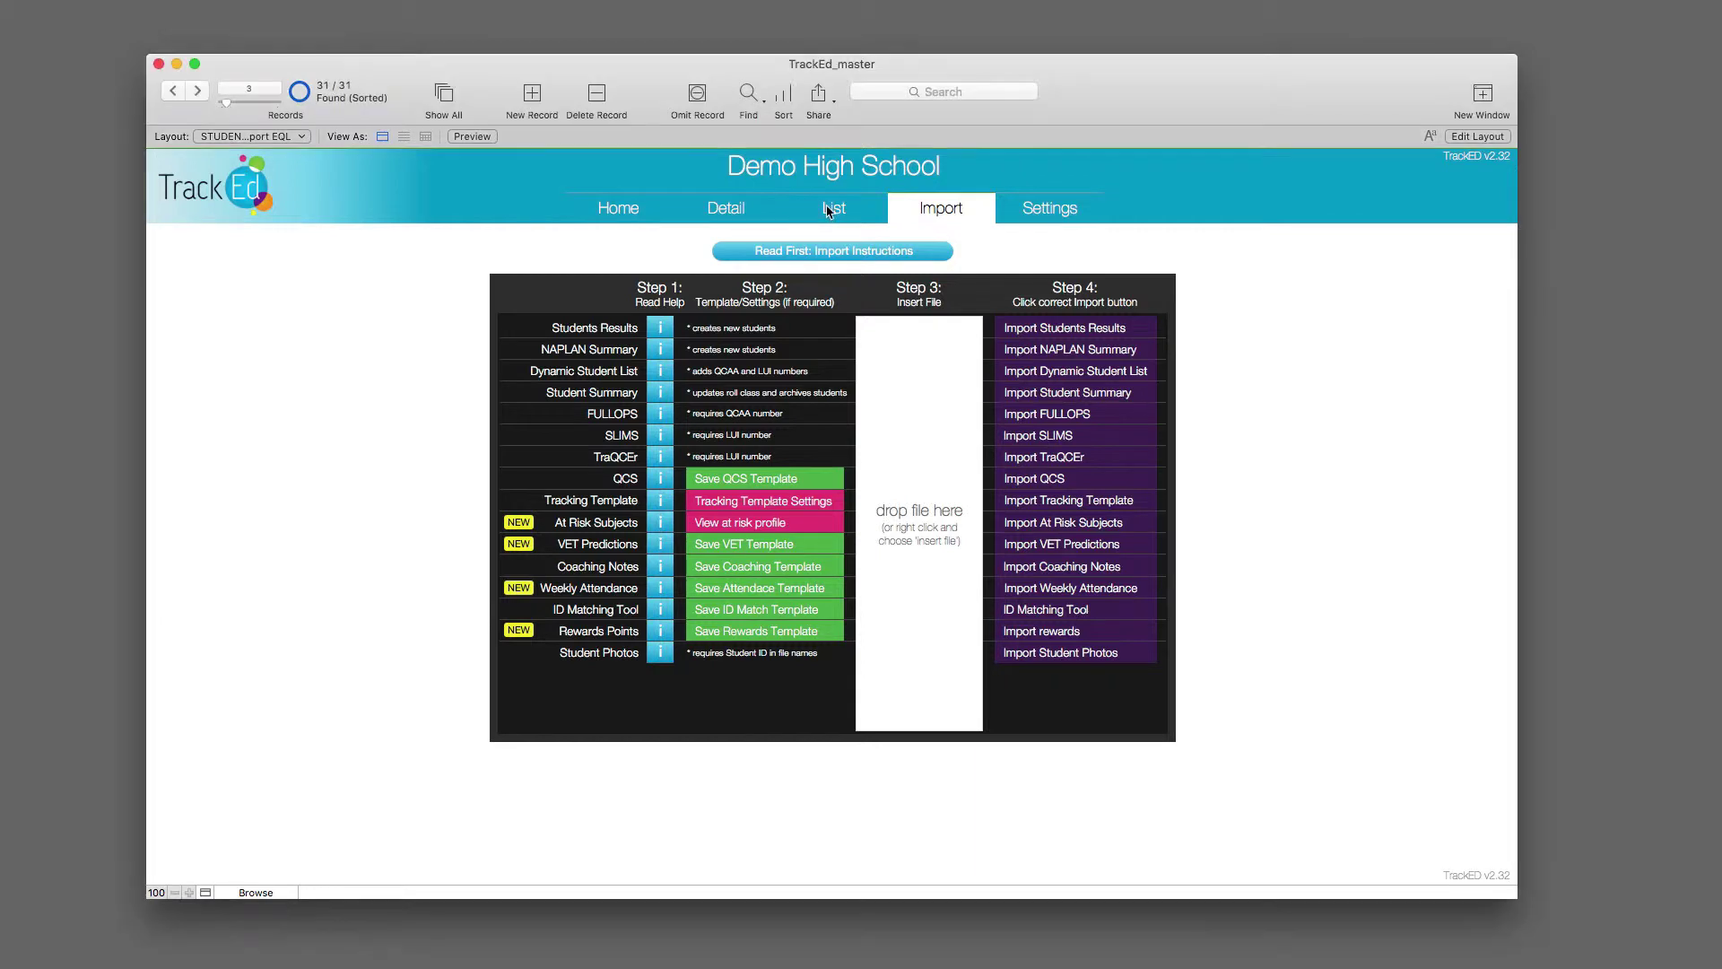
pyautogui.click(836, 208)
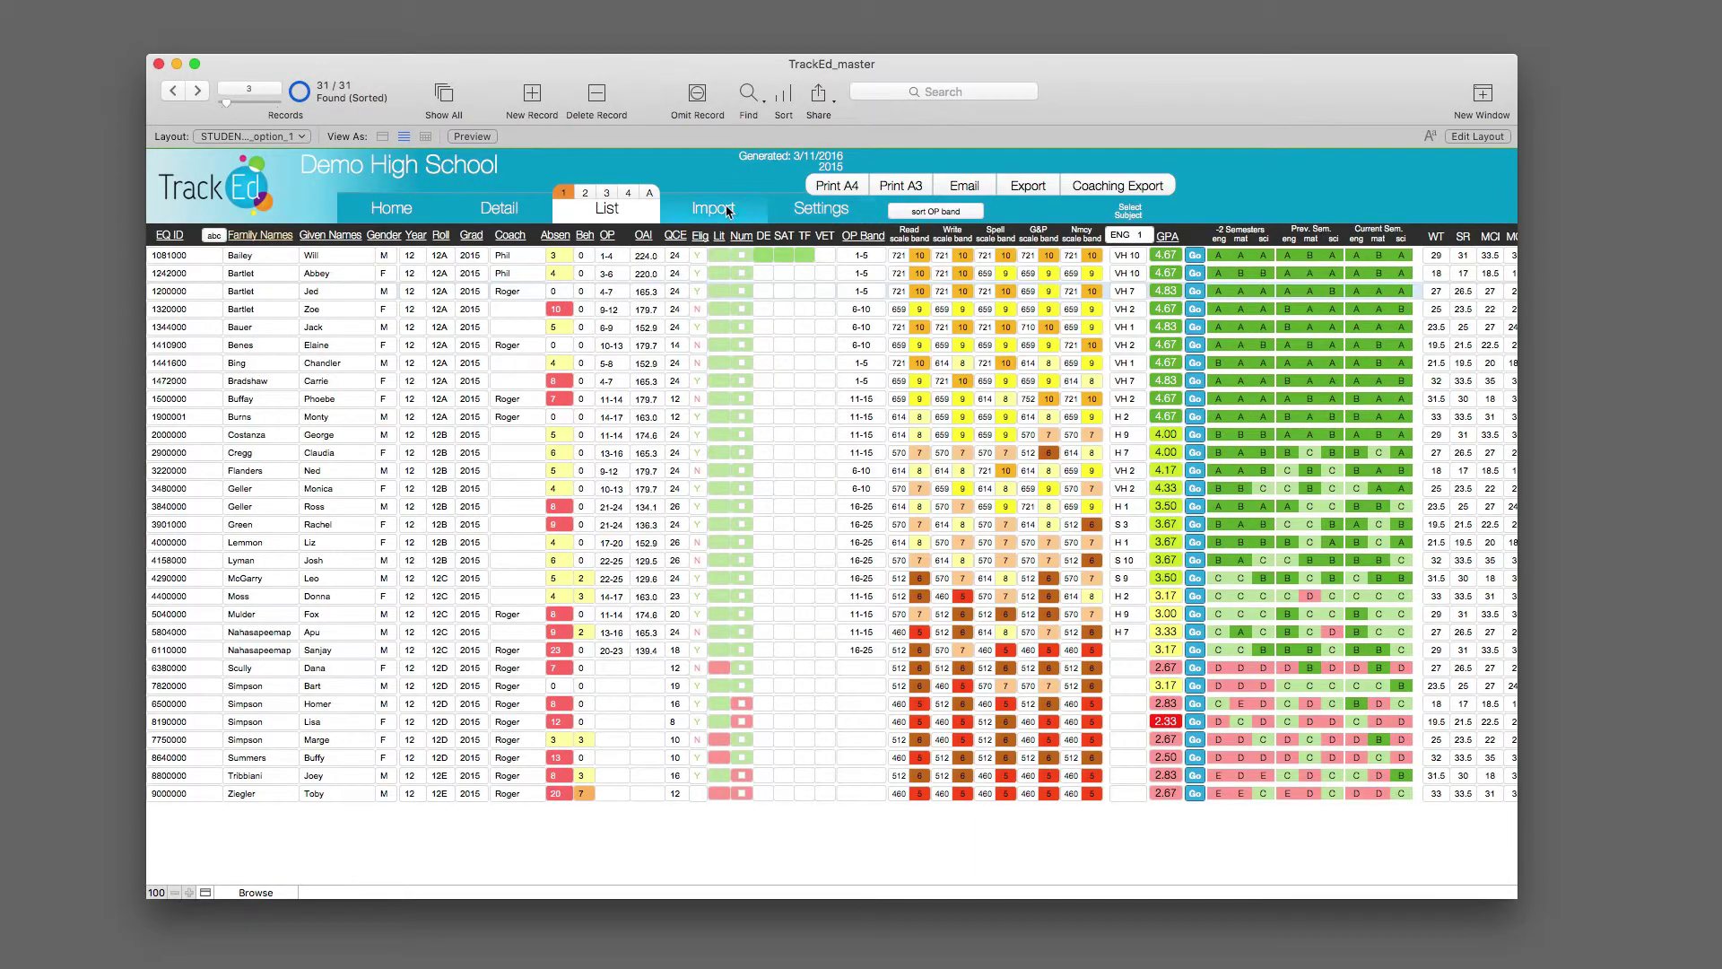
pyautogui.click(652, 195)
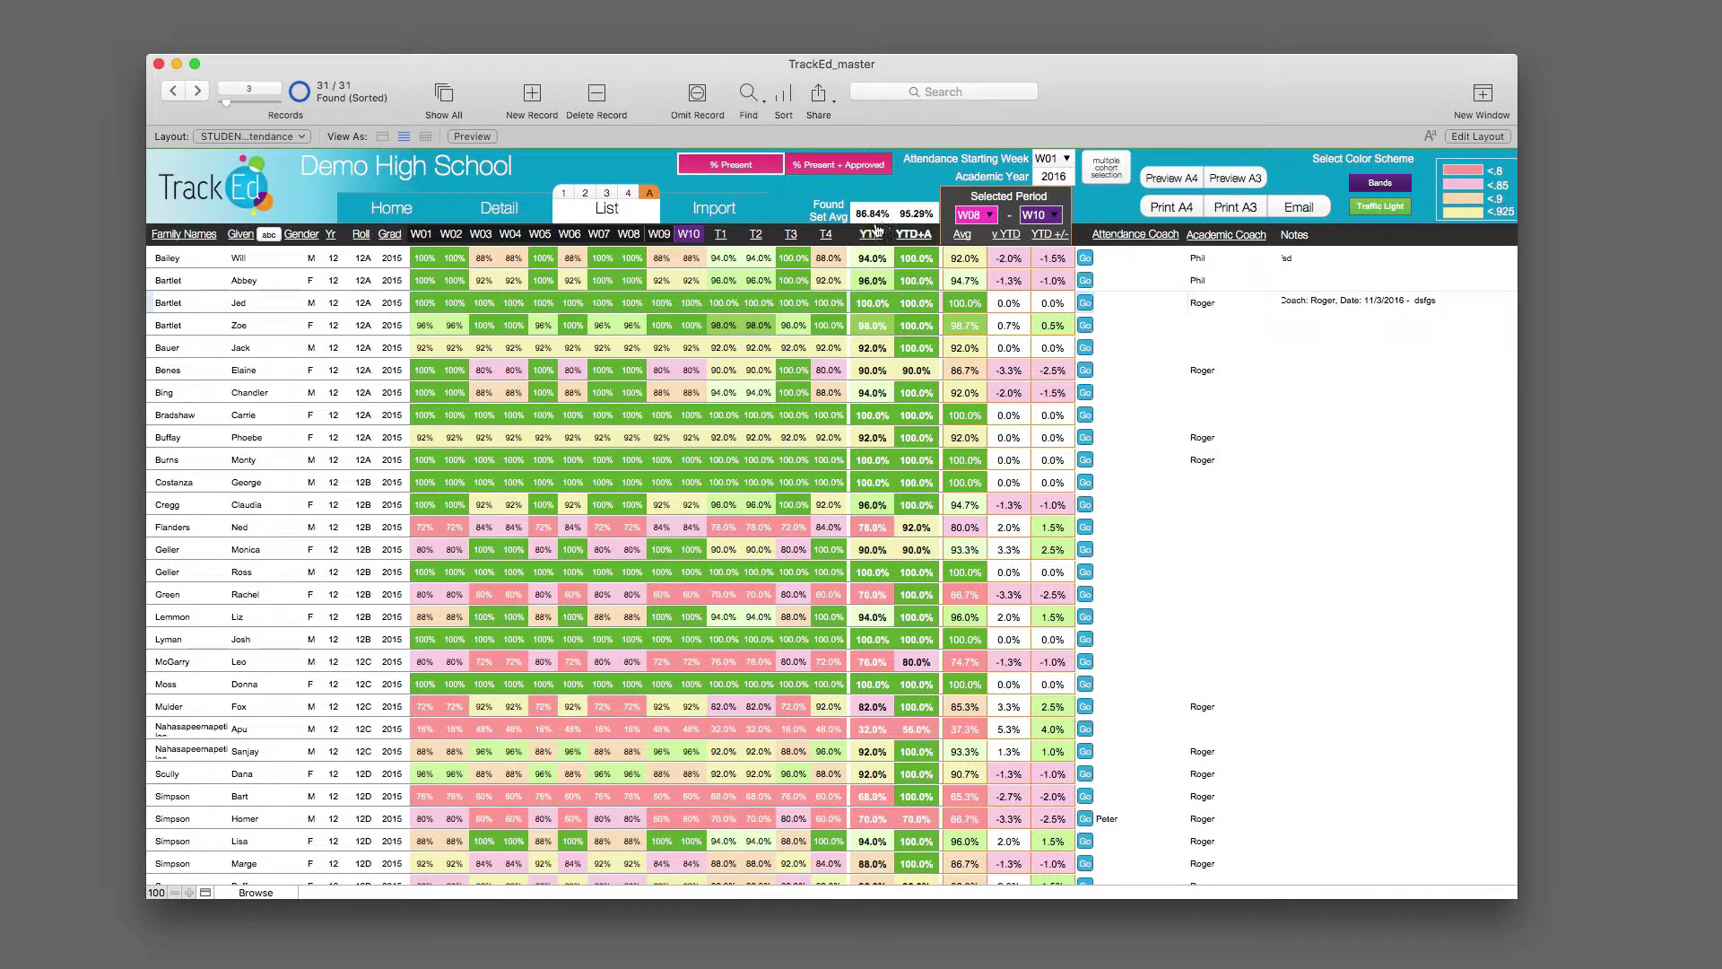
pyautogui.click(733, 169)
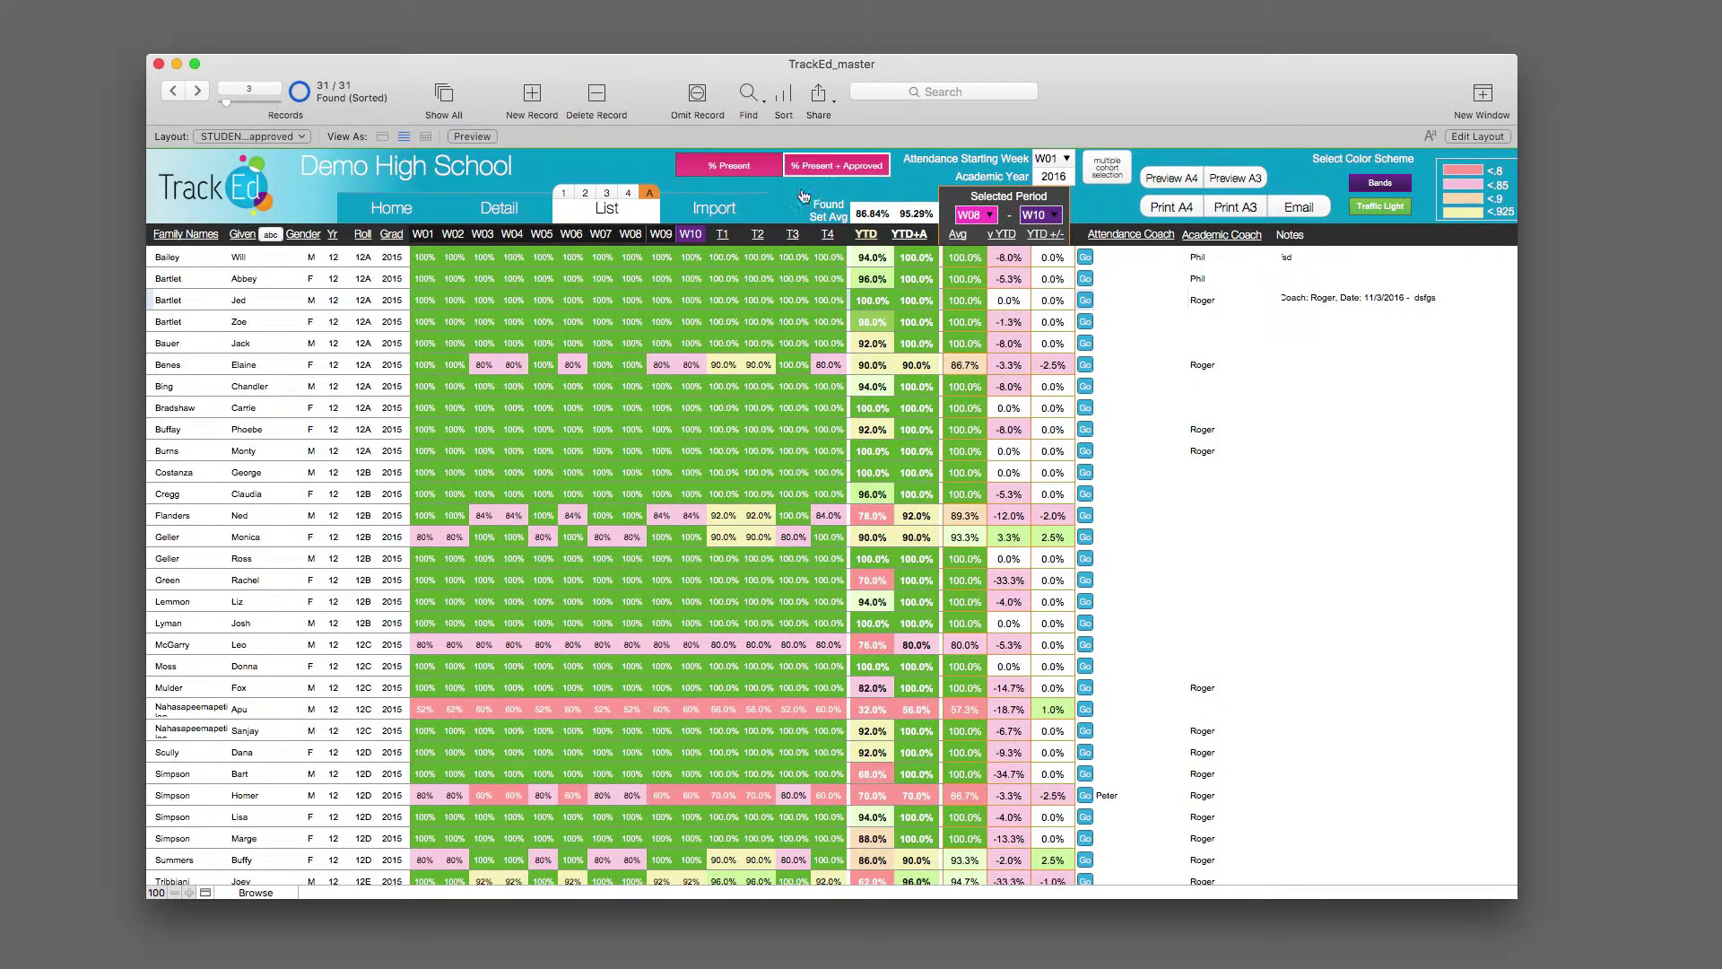
pyautogui.click(752, 165)
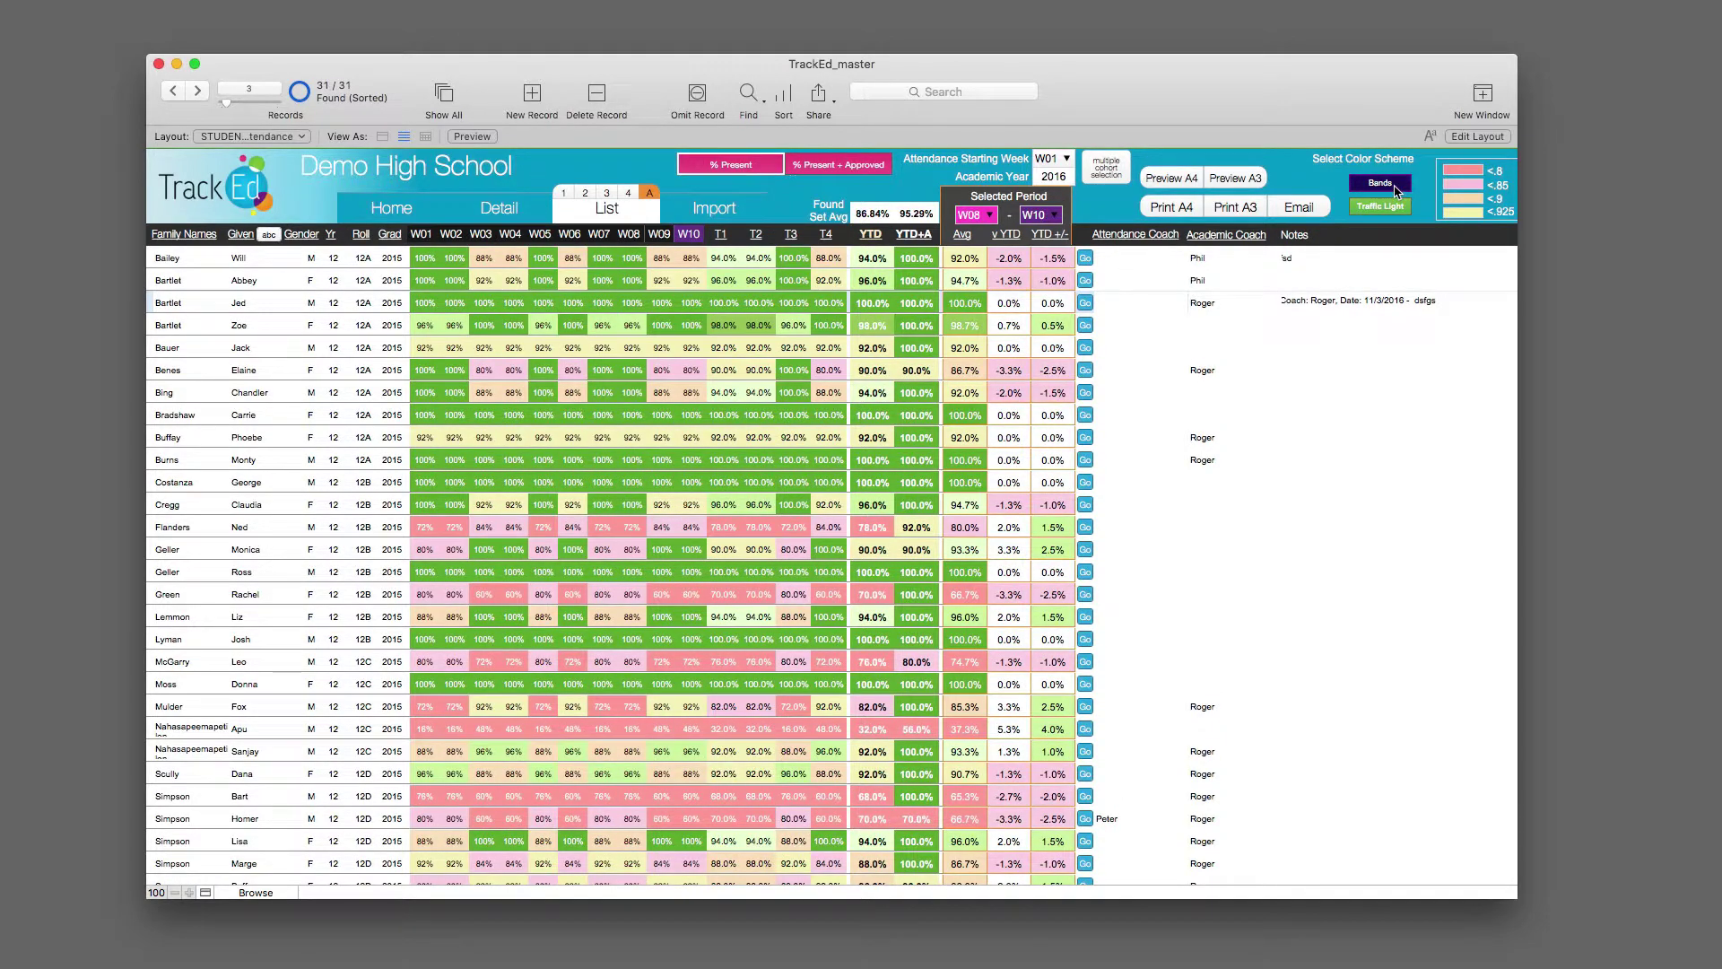
# - Check the color scheme legends and apply the Traffic Light color scheme to the attendance list
pyautogui.hscroll(3, 1435, 179)
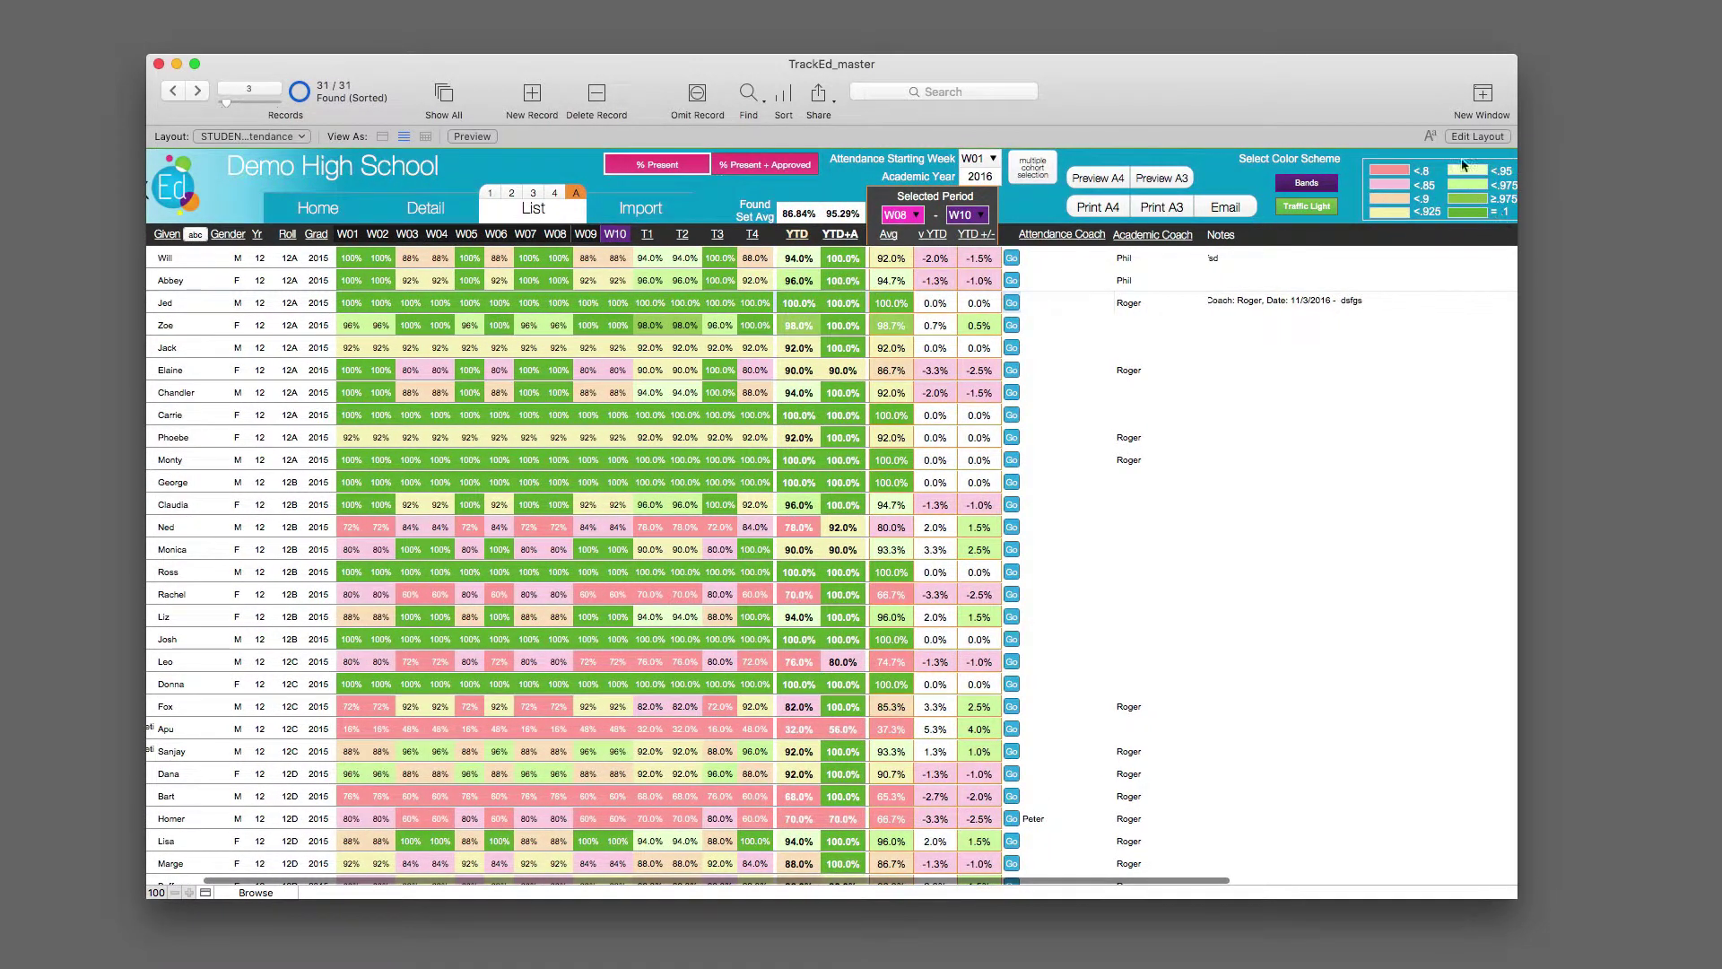
pyautogui.hscroll(7, 1435, 206)
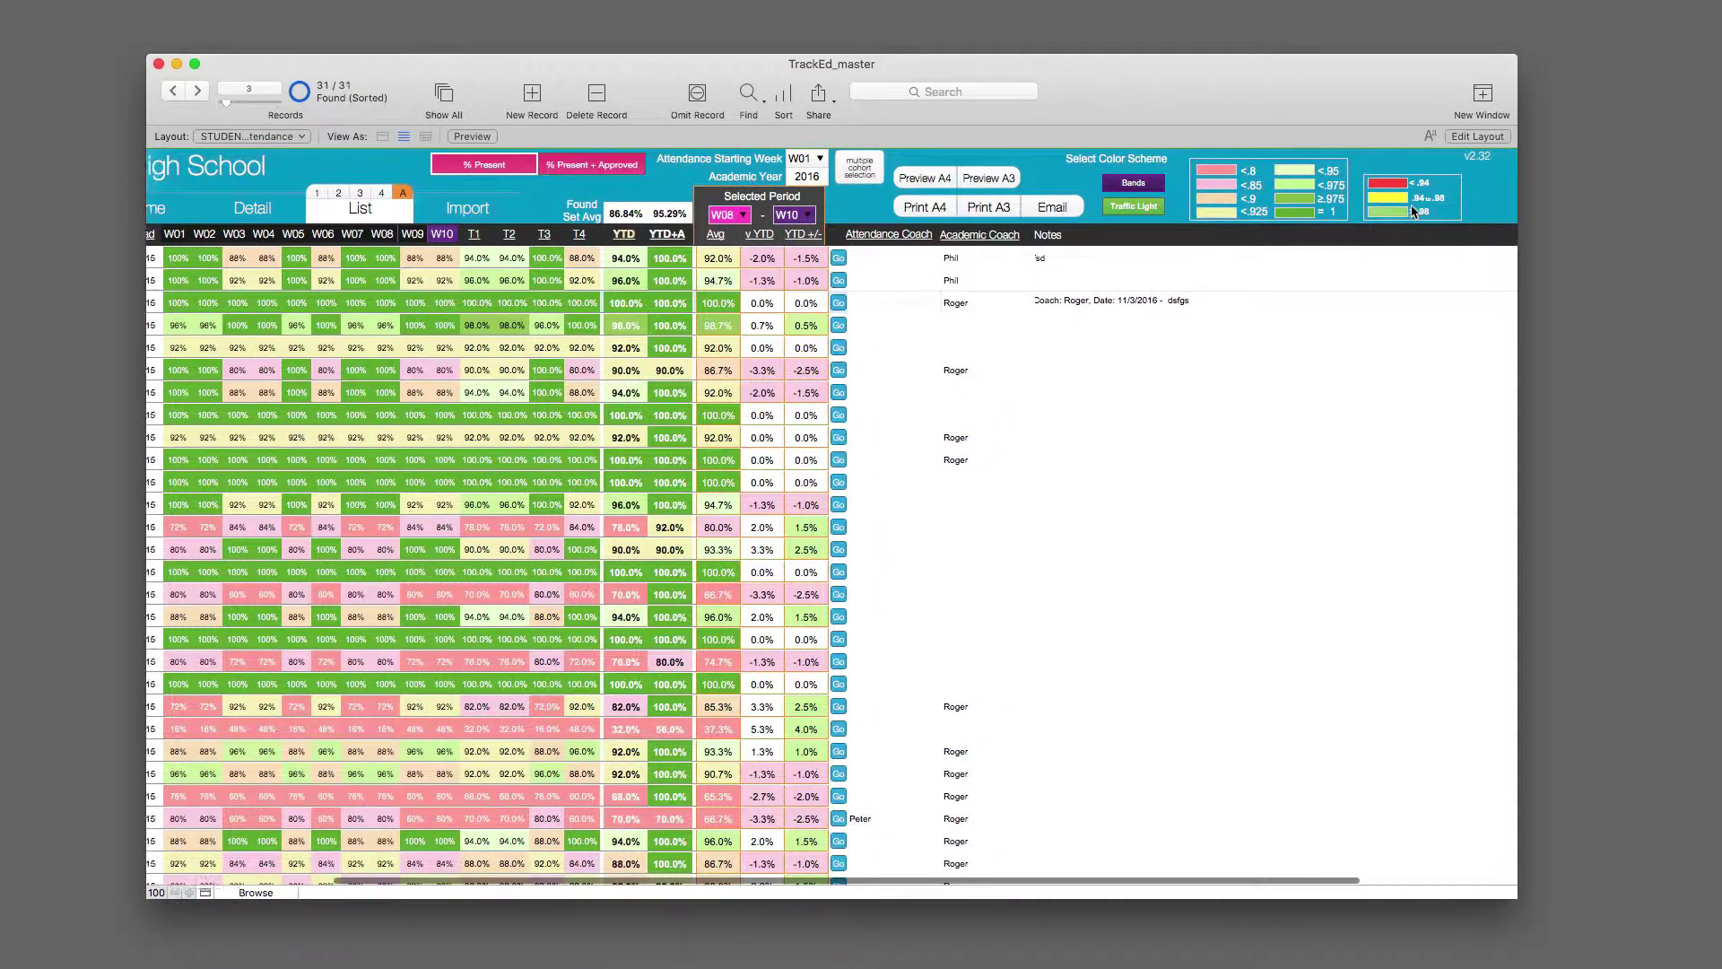
pyautogui.hscroll(1, 1413, 212)
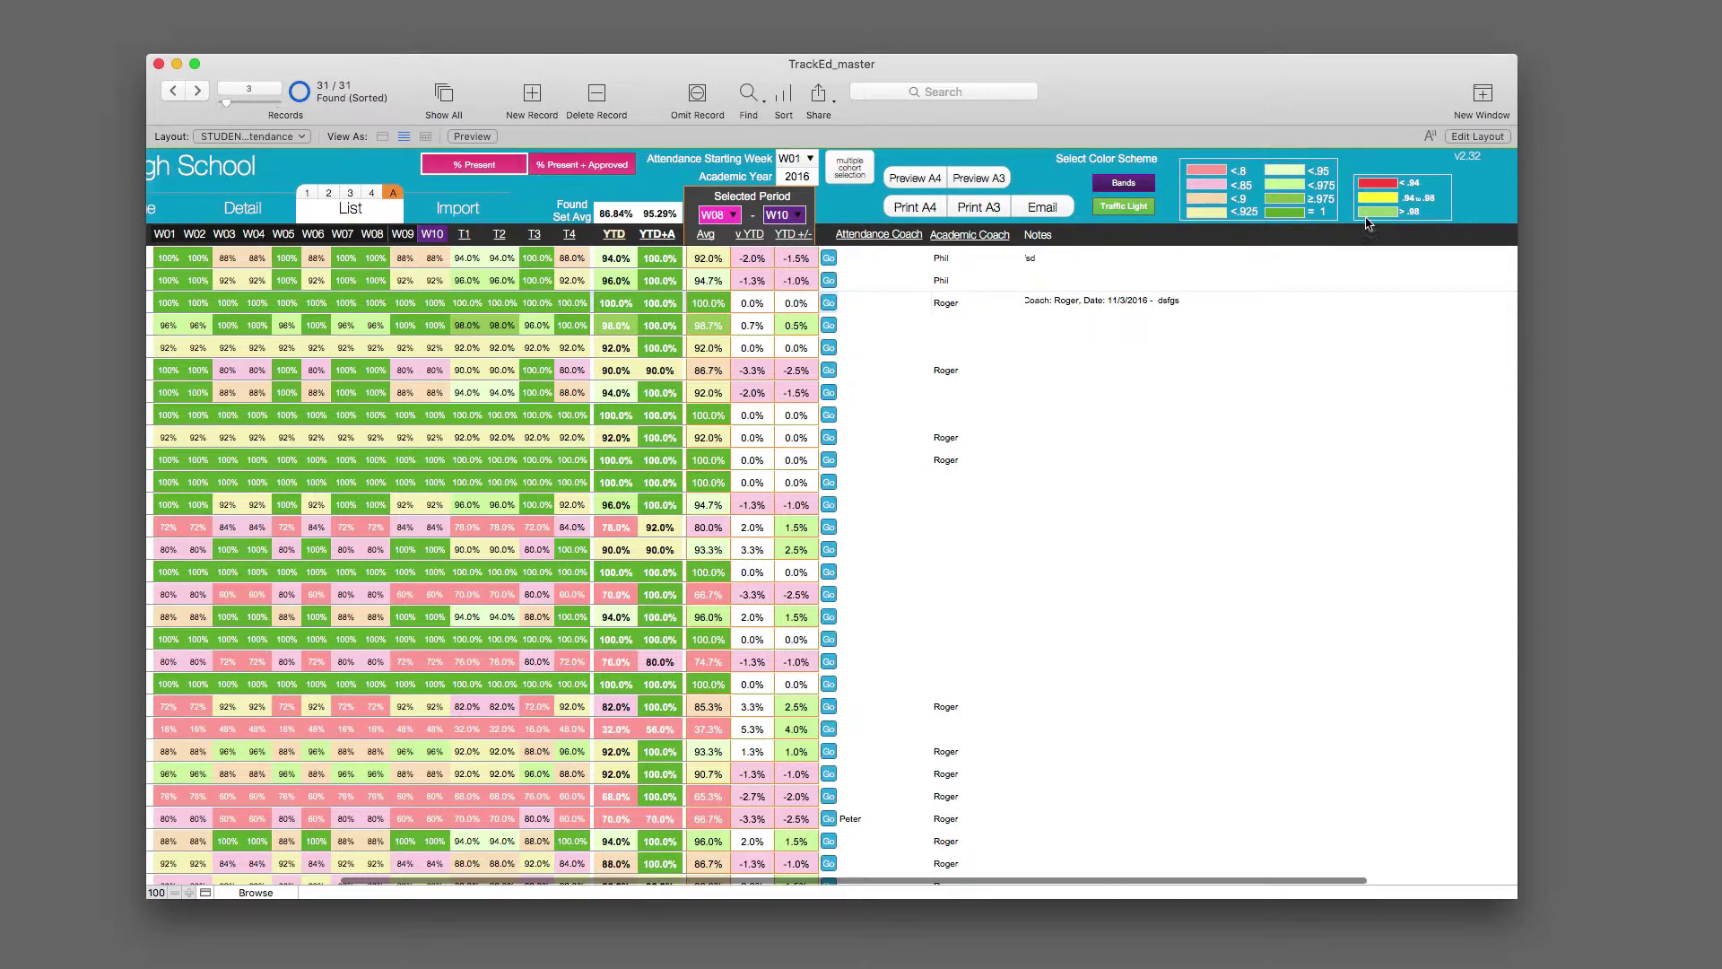
pyautogui.hscroll(-5, 1340, 224)
pyautogui.click(1318, 210)
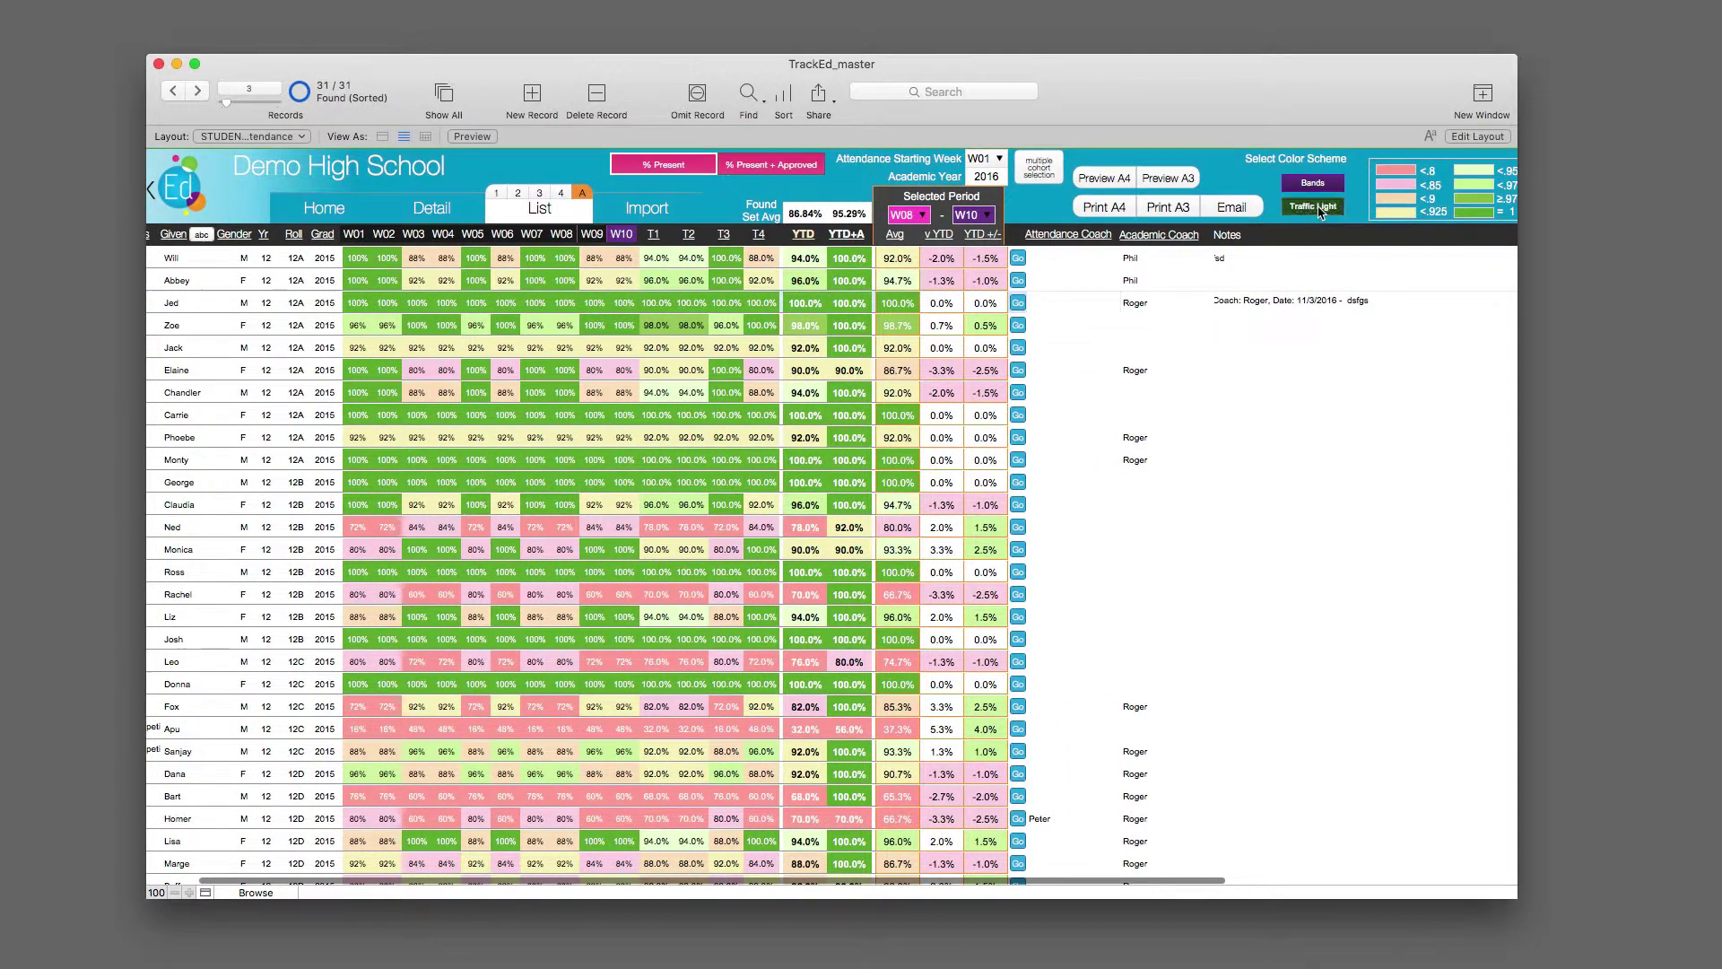
pyautogui.hscroll(-3, 1311, 319)
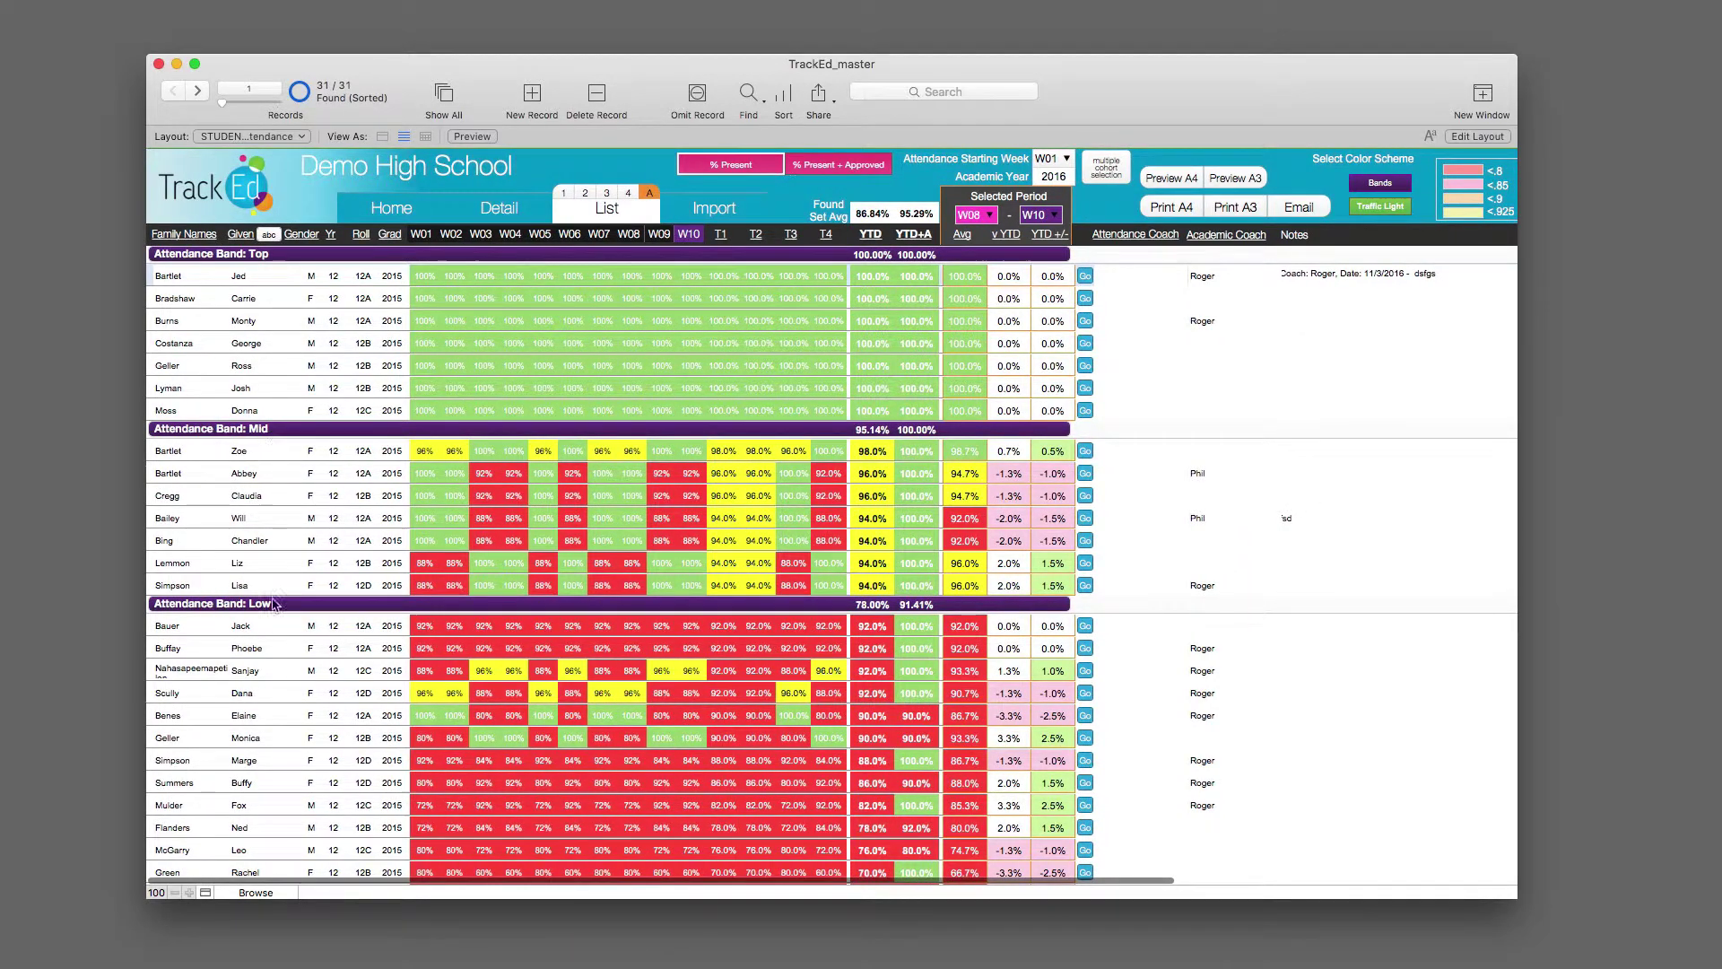
# - Apply the Bands color scheme to the attendance list and review the students grouped by attendance band
pyautogui.click(1370, 186)
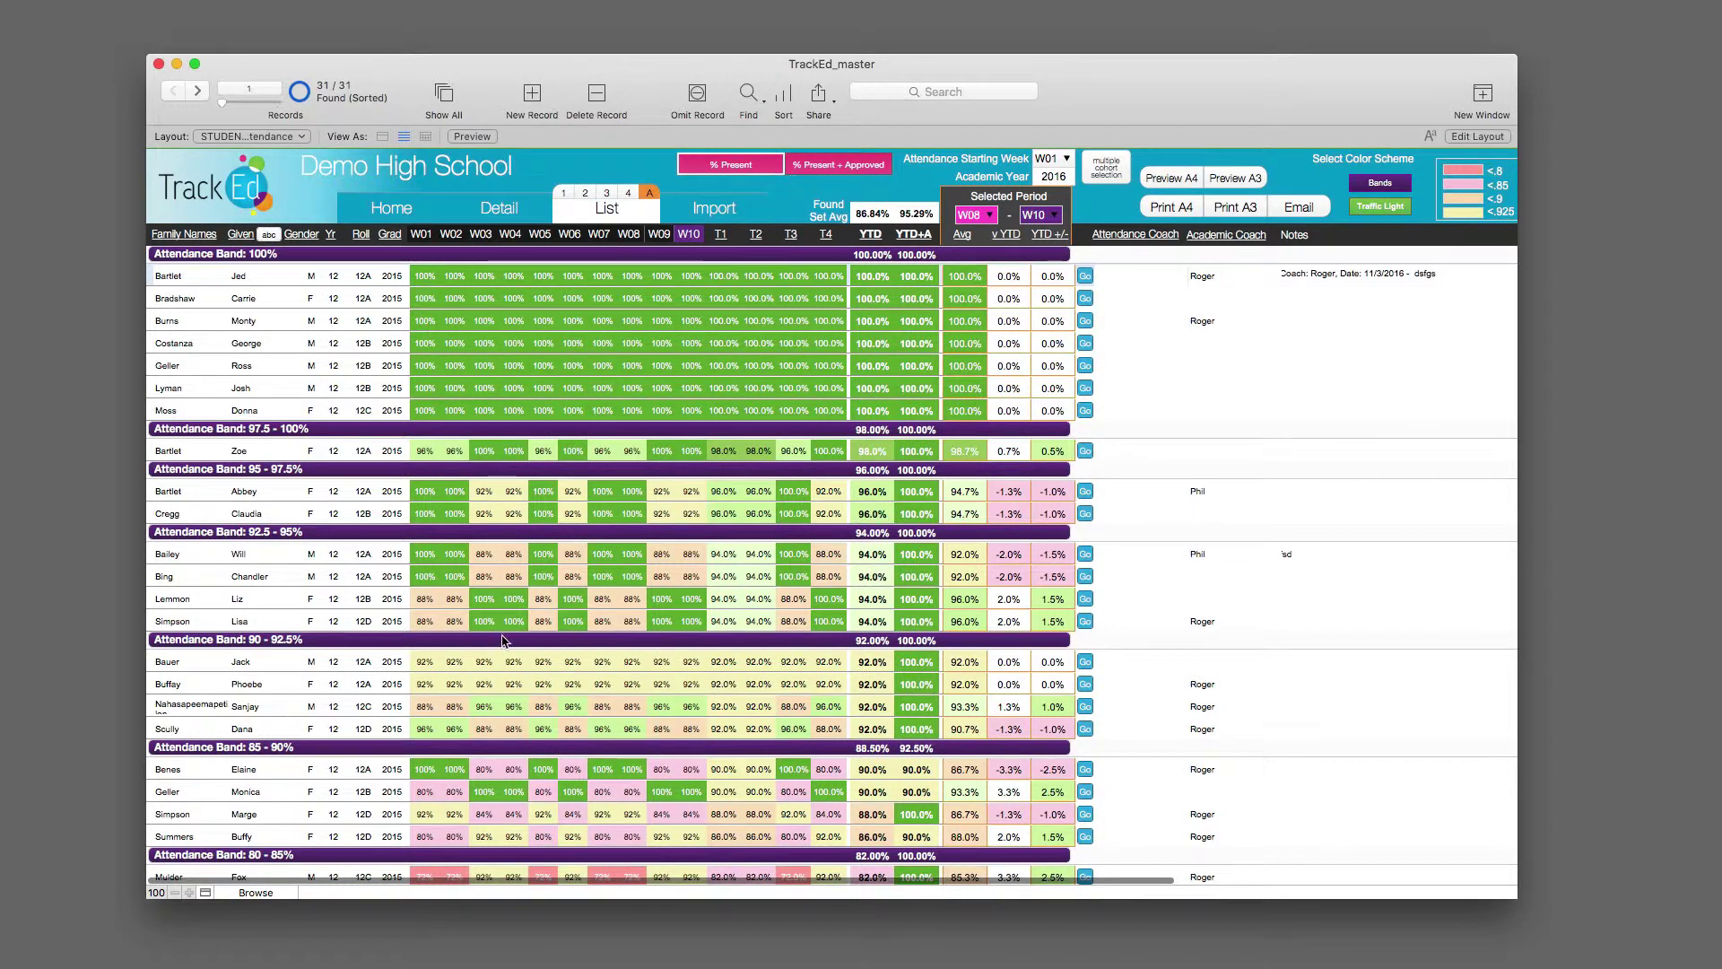
pyautogui.scroll(-2, 280, 589)
pyautogui.scroll(-4, 280, 588)
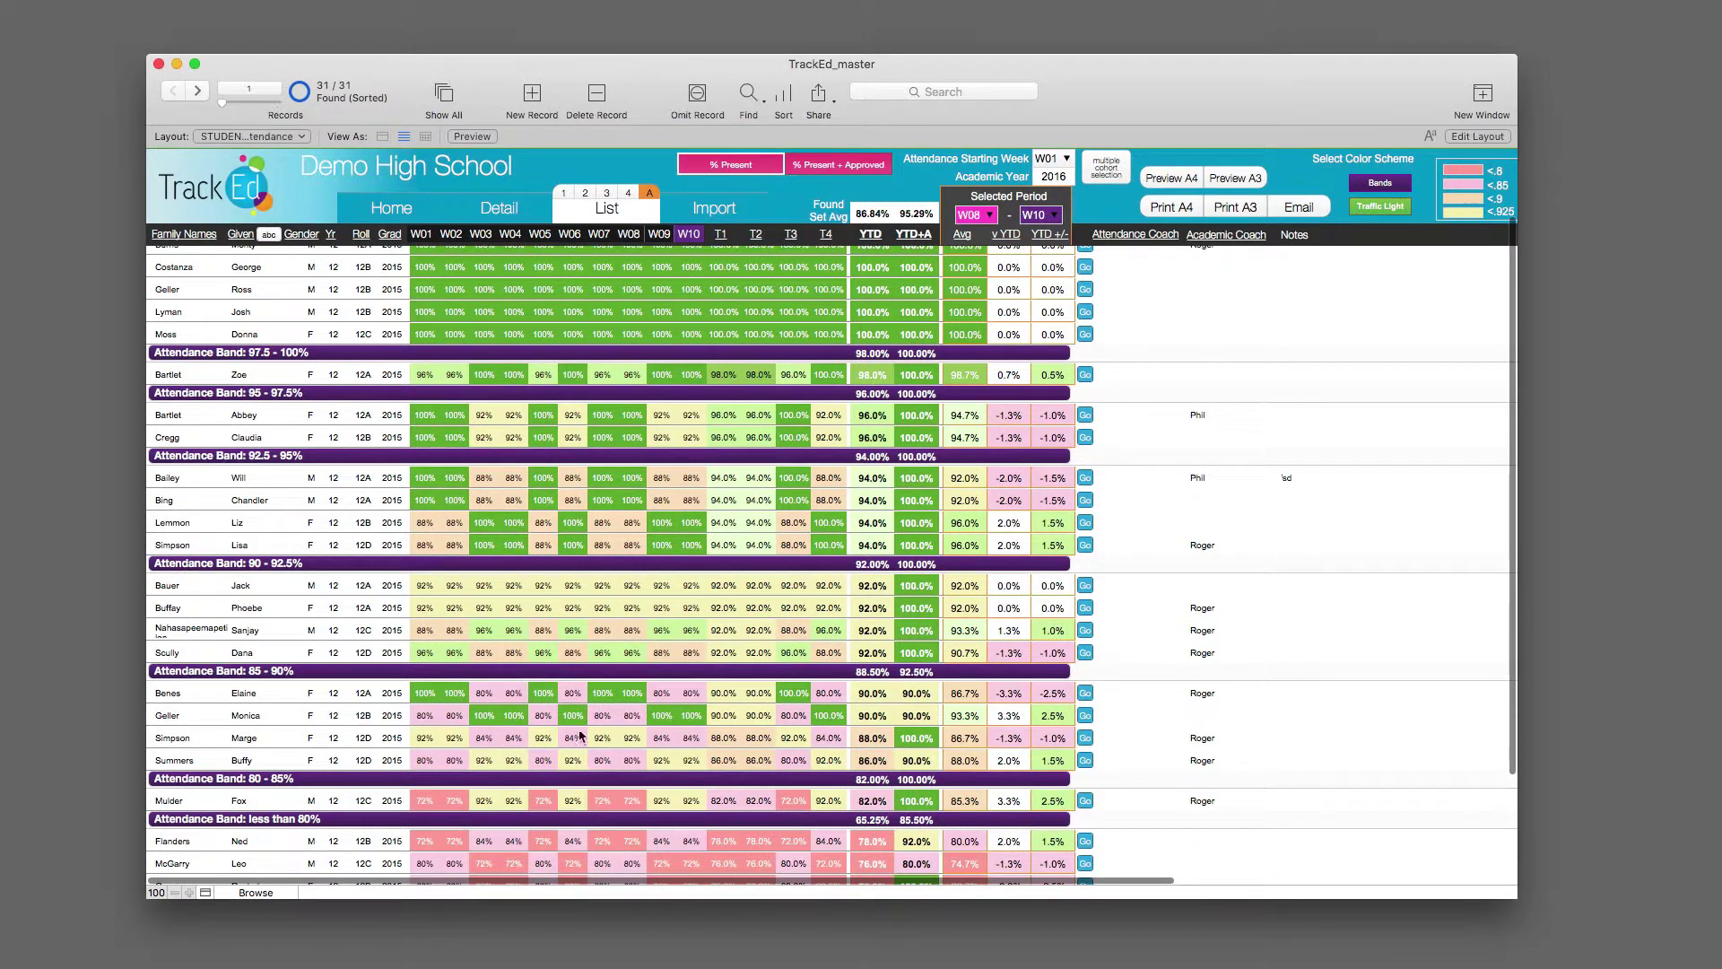
pyautogui.scroll(3, 983, 294)
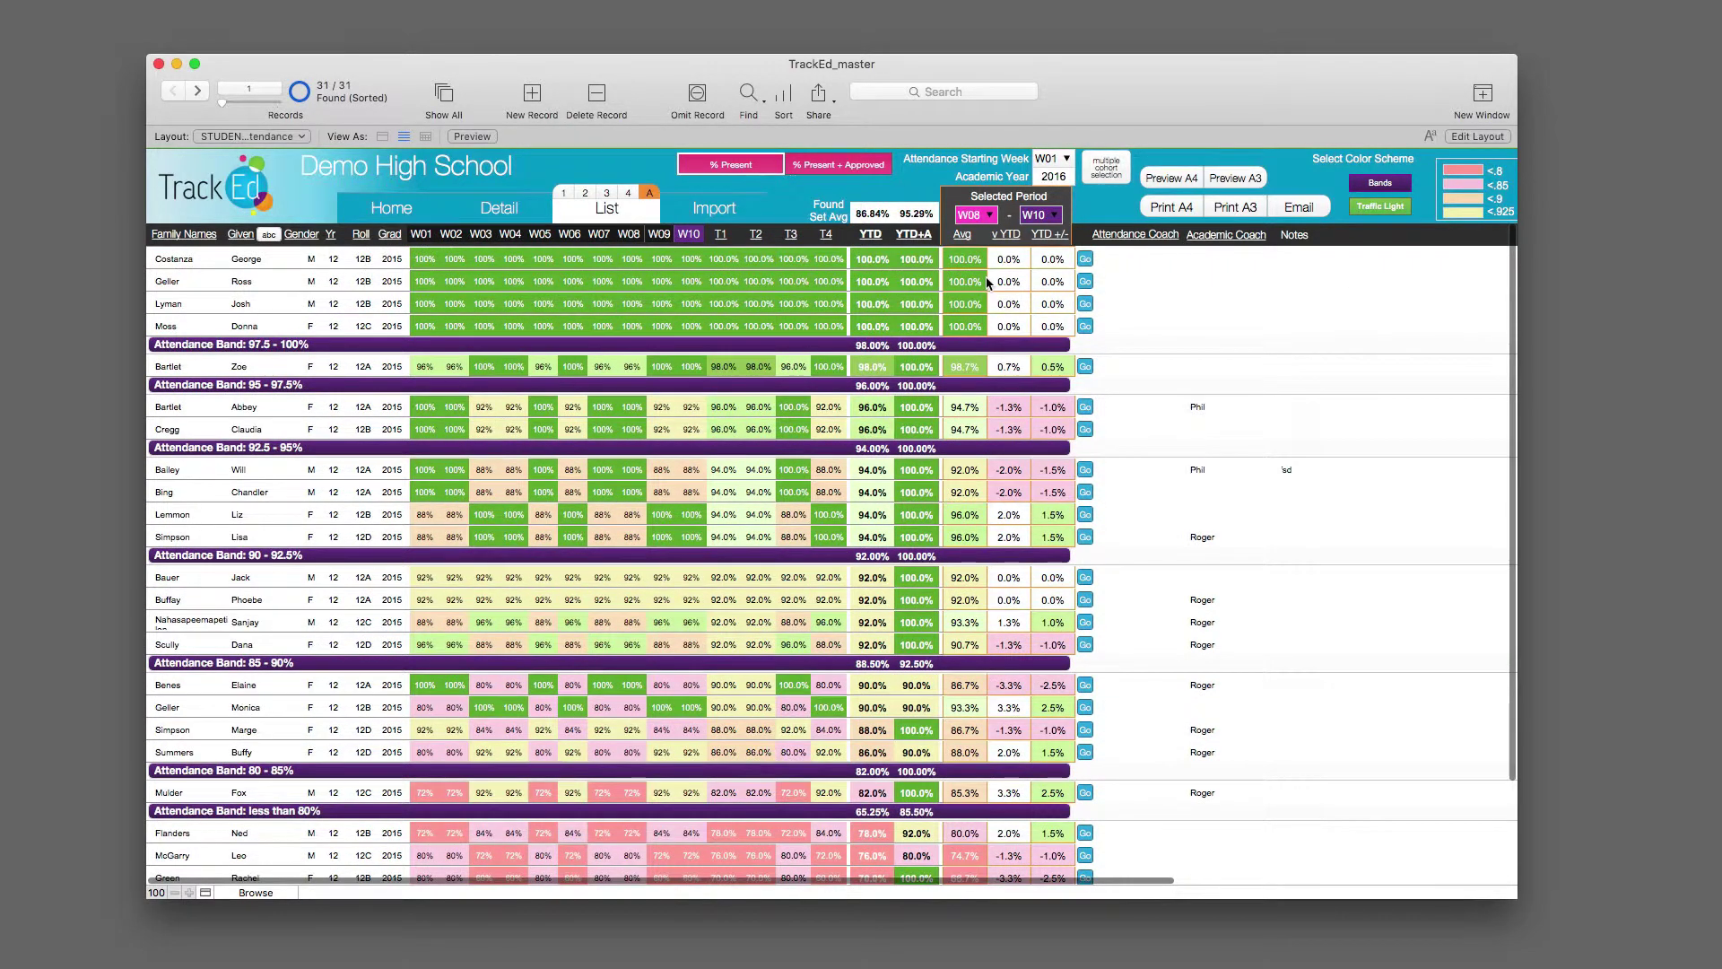
# - Apply the Traffic Light color scheme to the attendance list and sort the students by YTD
pyautogui.scroll(3, 950, 265)
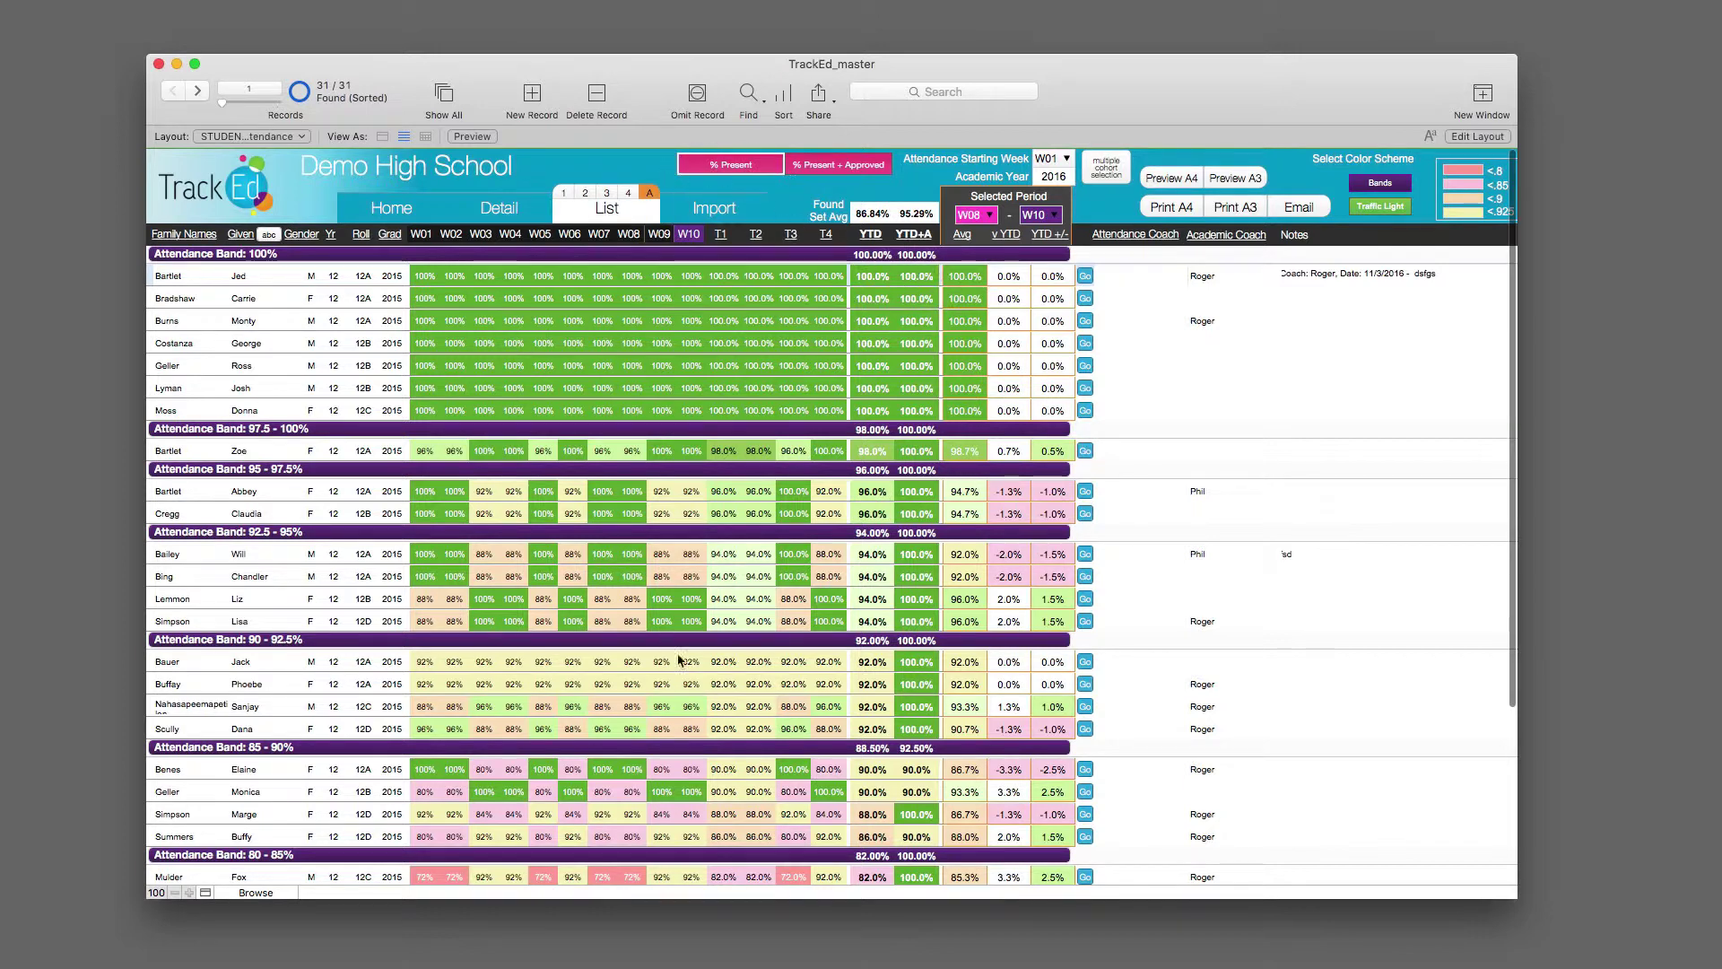
pyautogui.click(1373, 207)
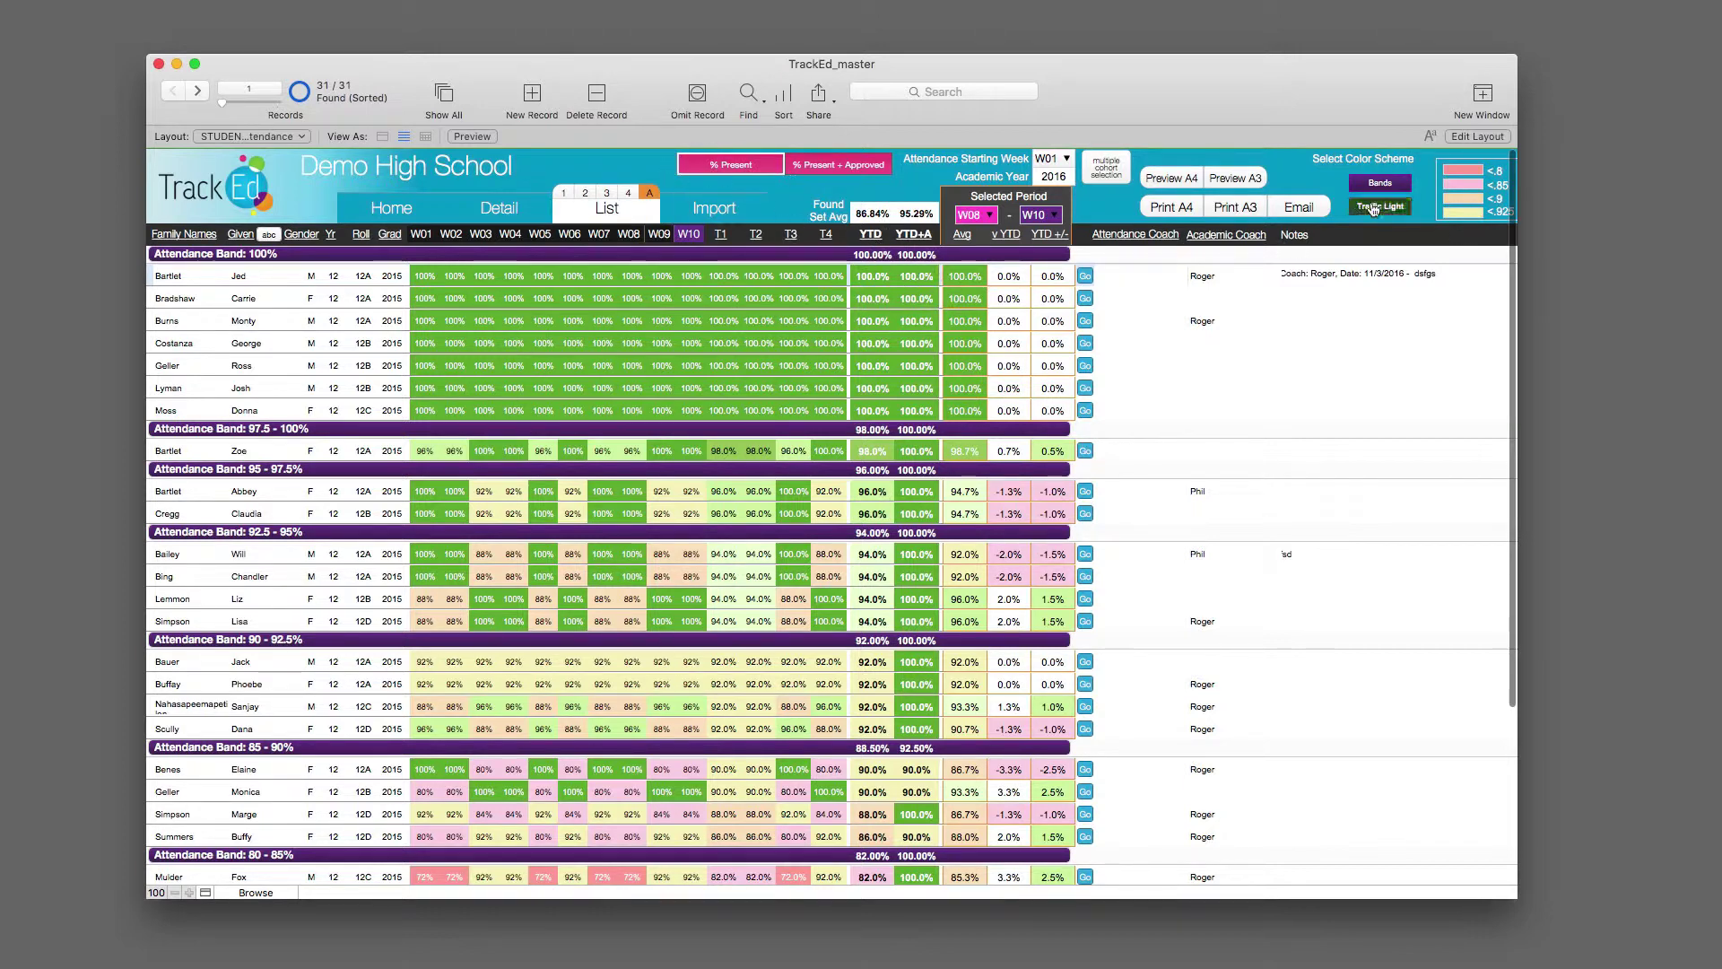
pyautogui.click(869, 235)
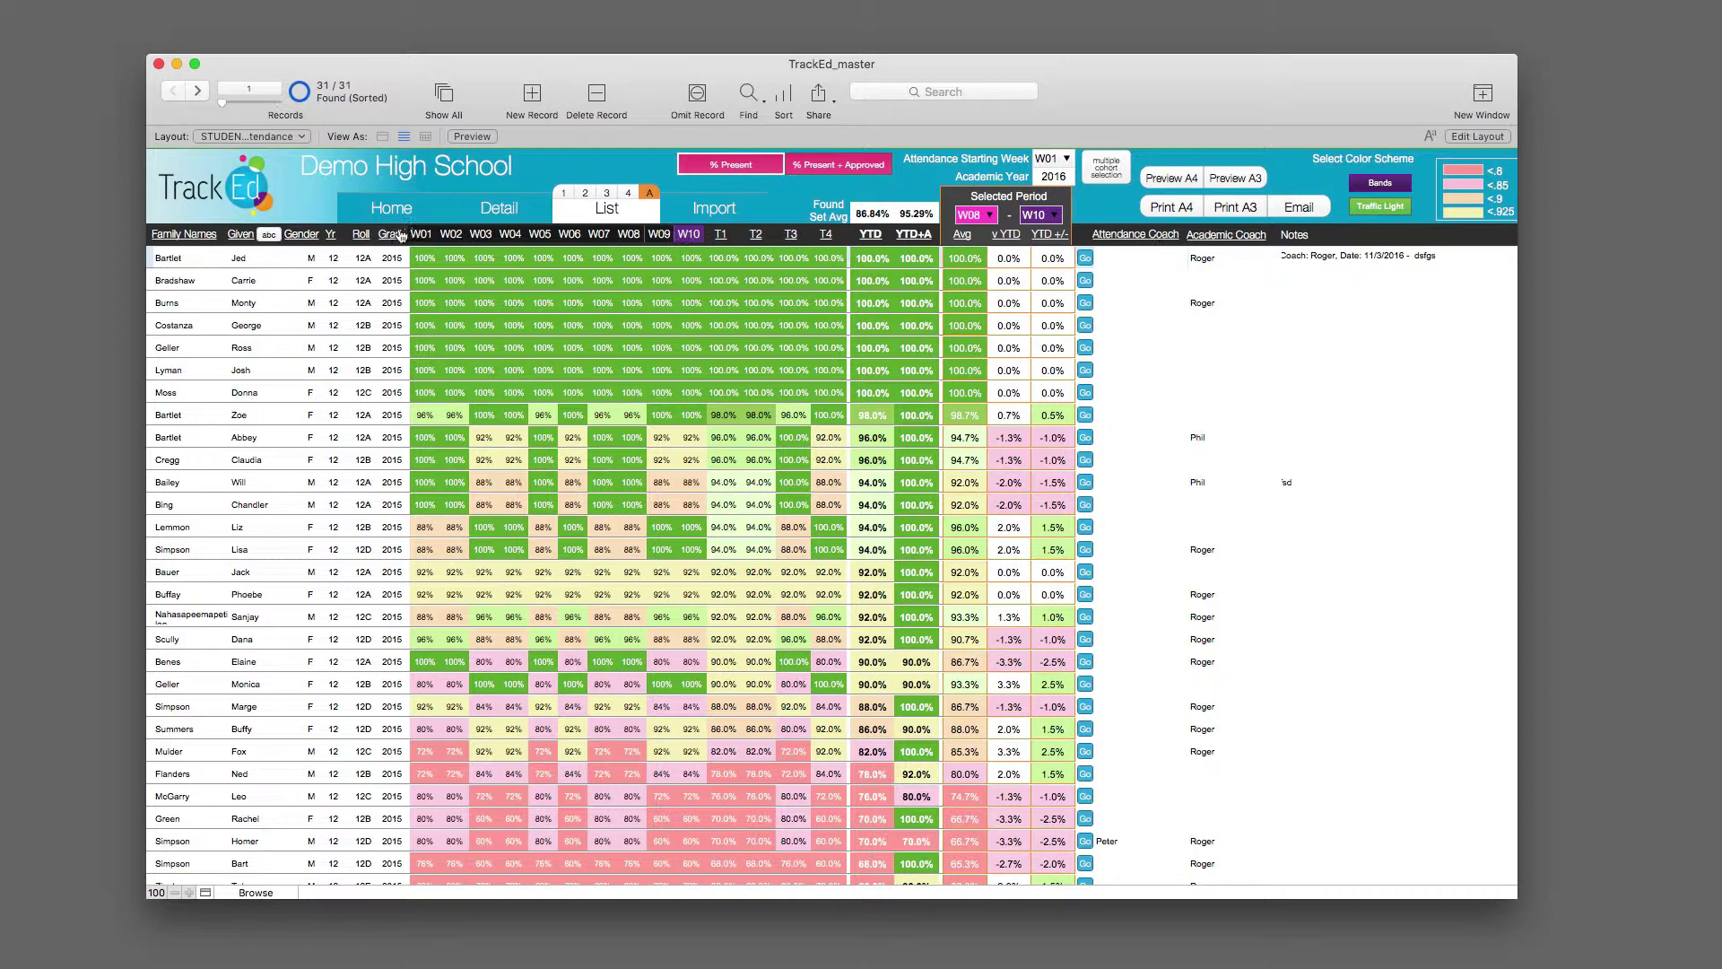
# - Group the students by graduating year and restore the YTD sort order
pyautogui.click(361, 234)
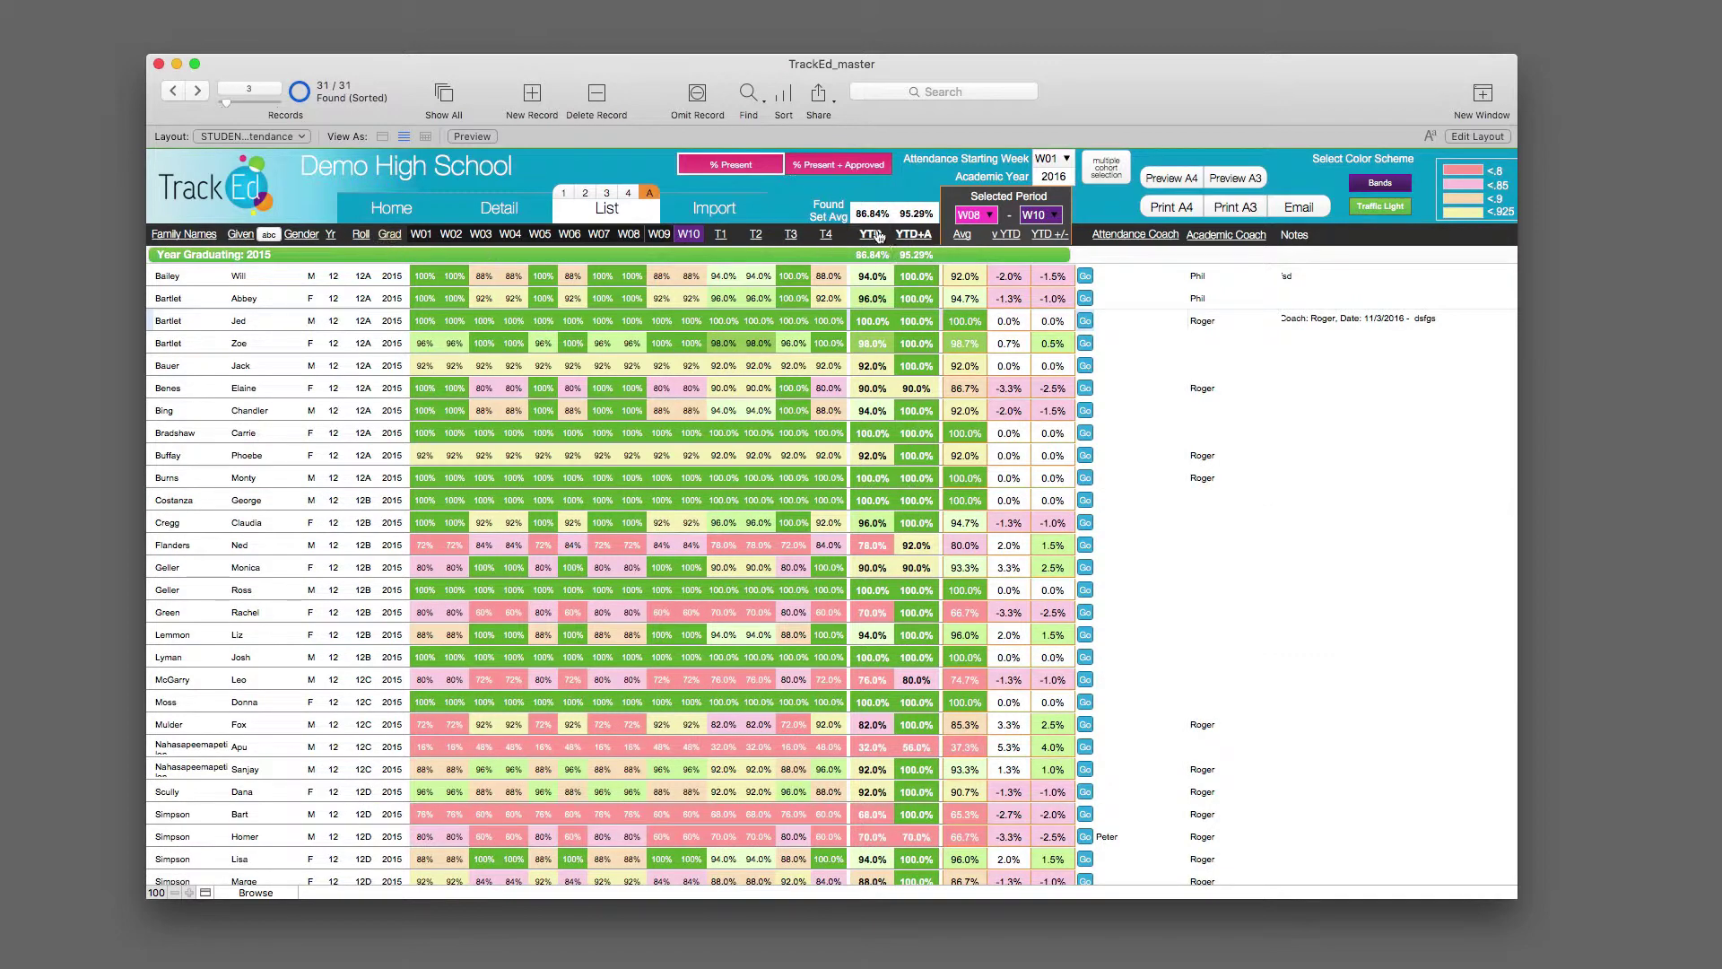
pyautogui.click(870, 235)
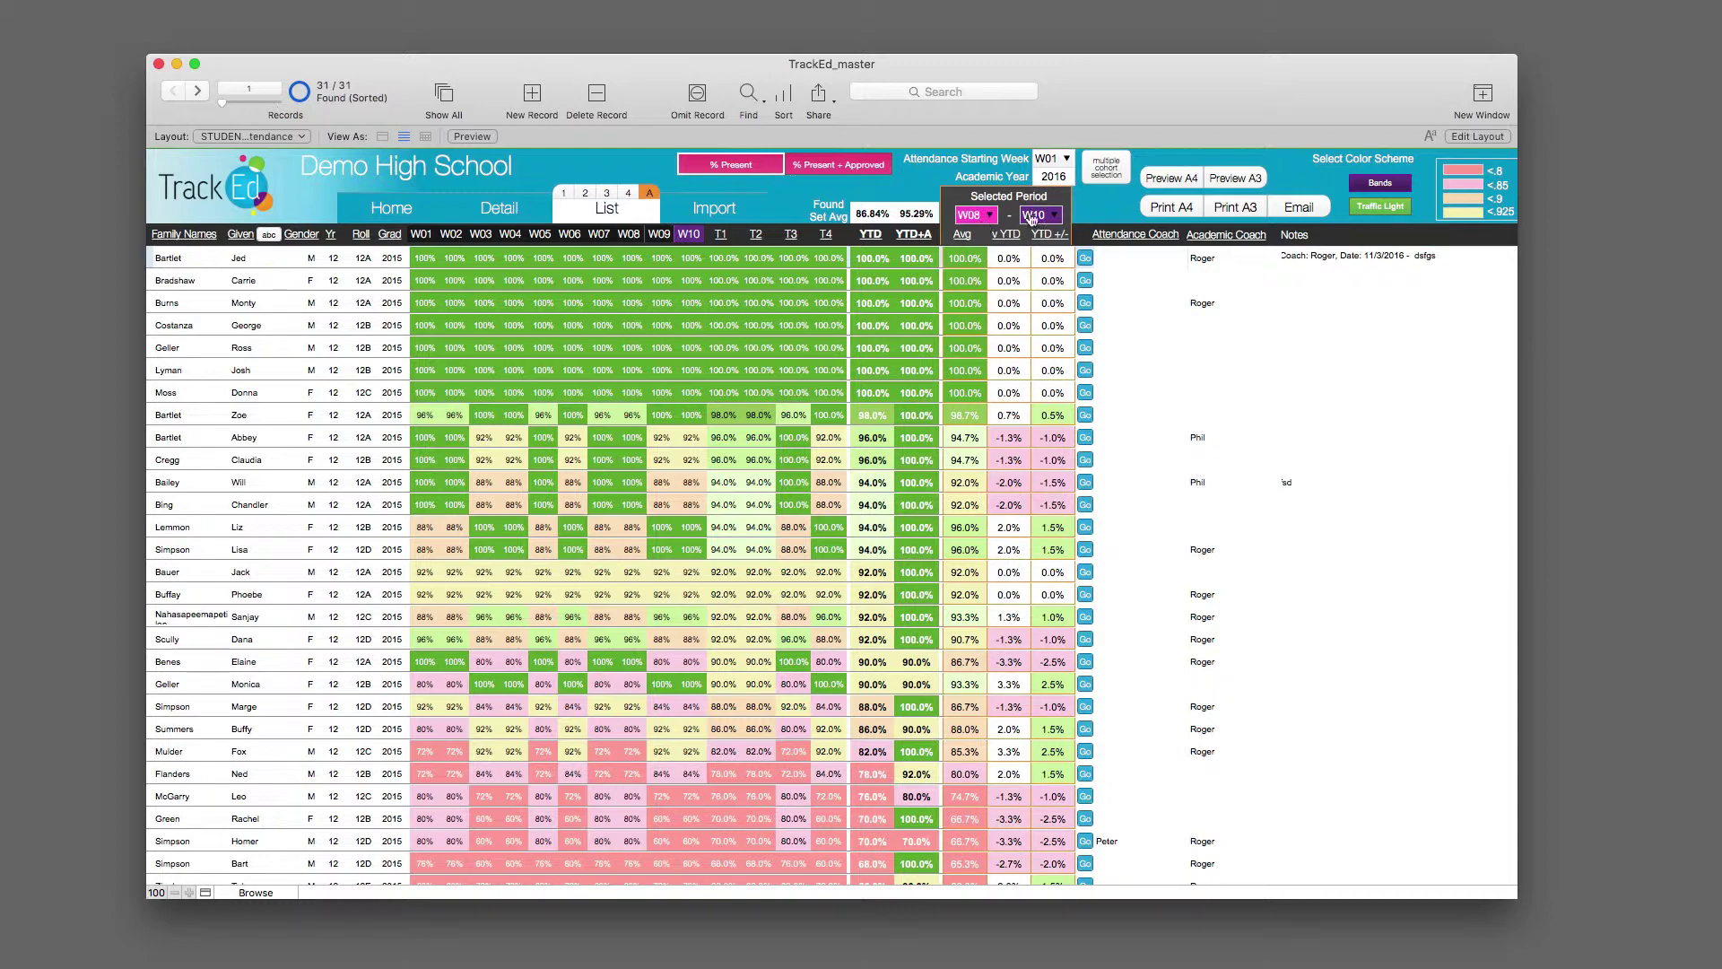
# - Set the start week of the selected period to W06 and compare its averages with the YTD values
pyautogui.click(978, 215)
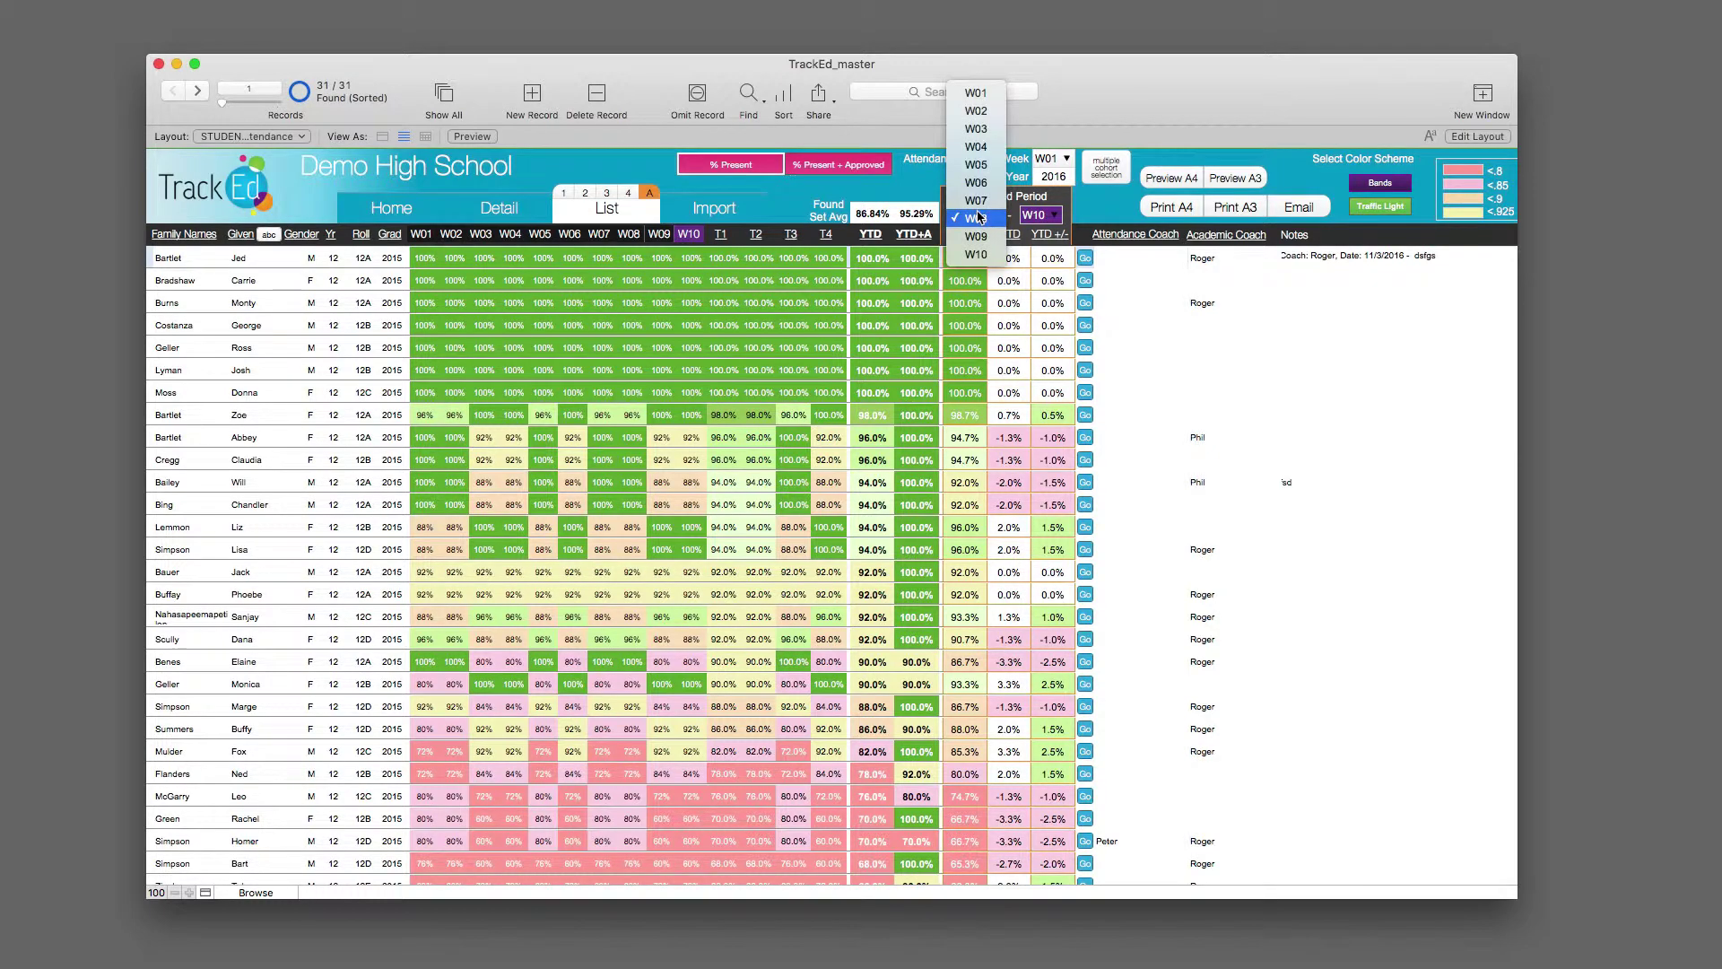
pyautogui.click(986, 186)
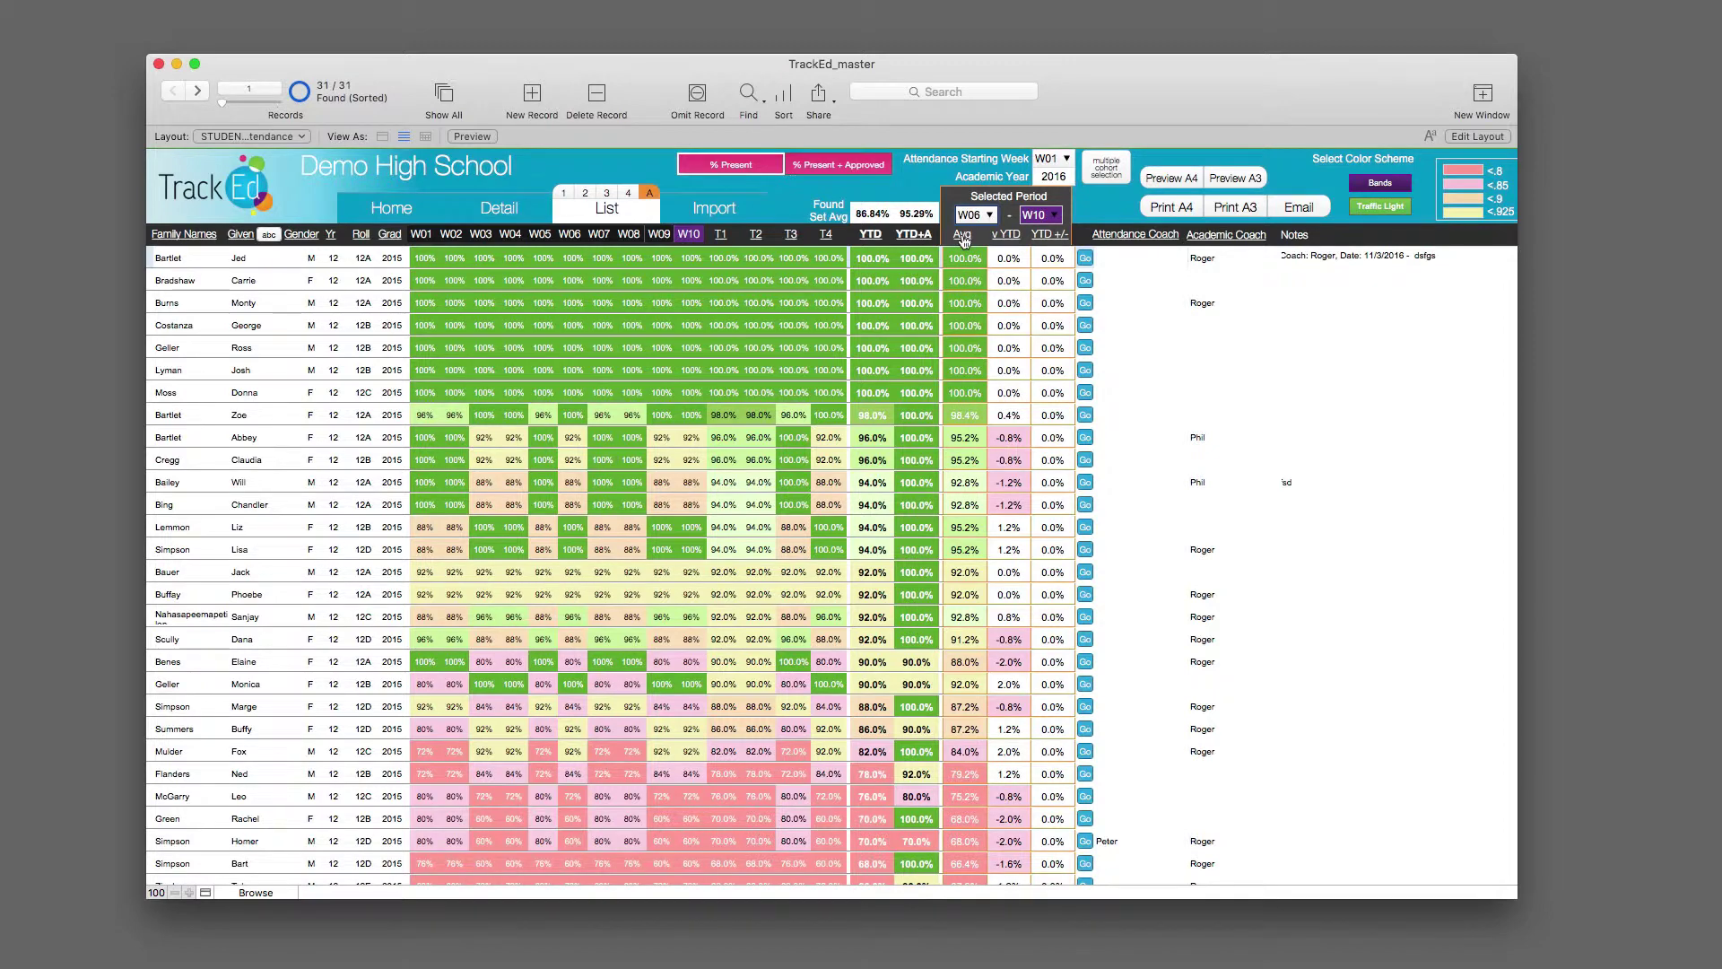
pyautogui.moveTo(965, 239)
pyautogui.moveTo(882, 438)
# - Sort the list by v YTD and review the students from the largest rise to the largest fall
pyautogui.click(1008, 237)
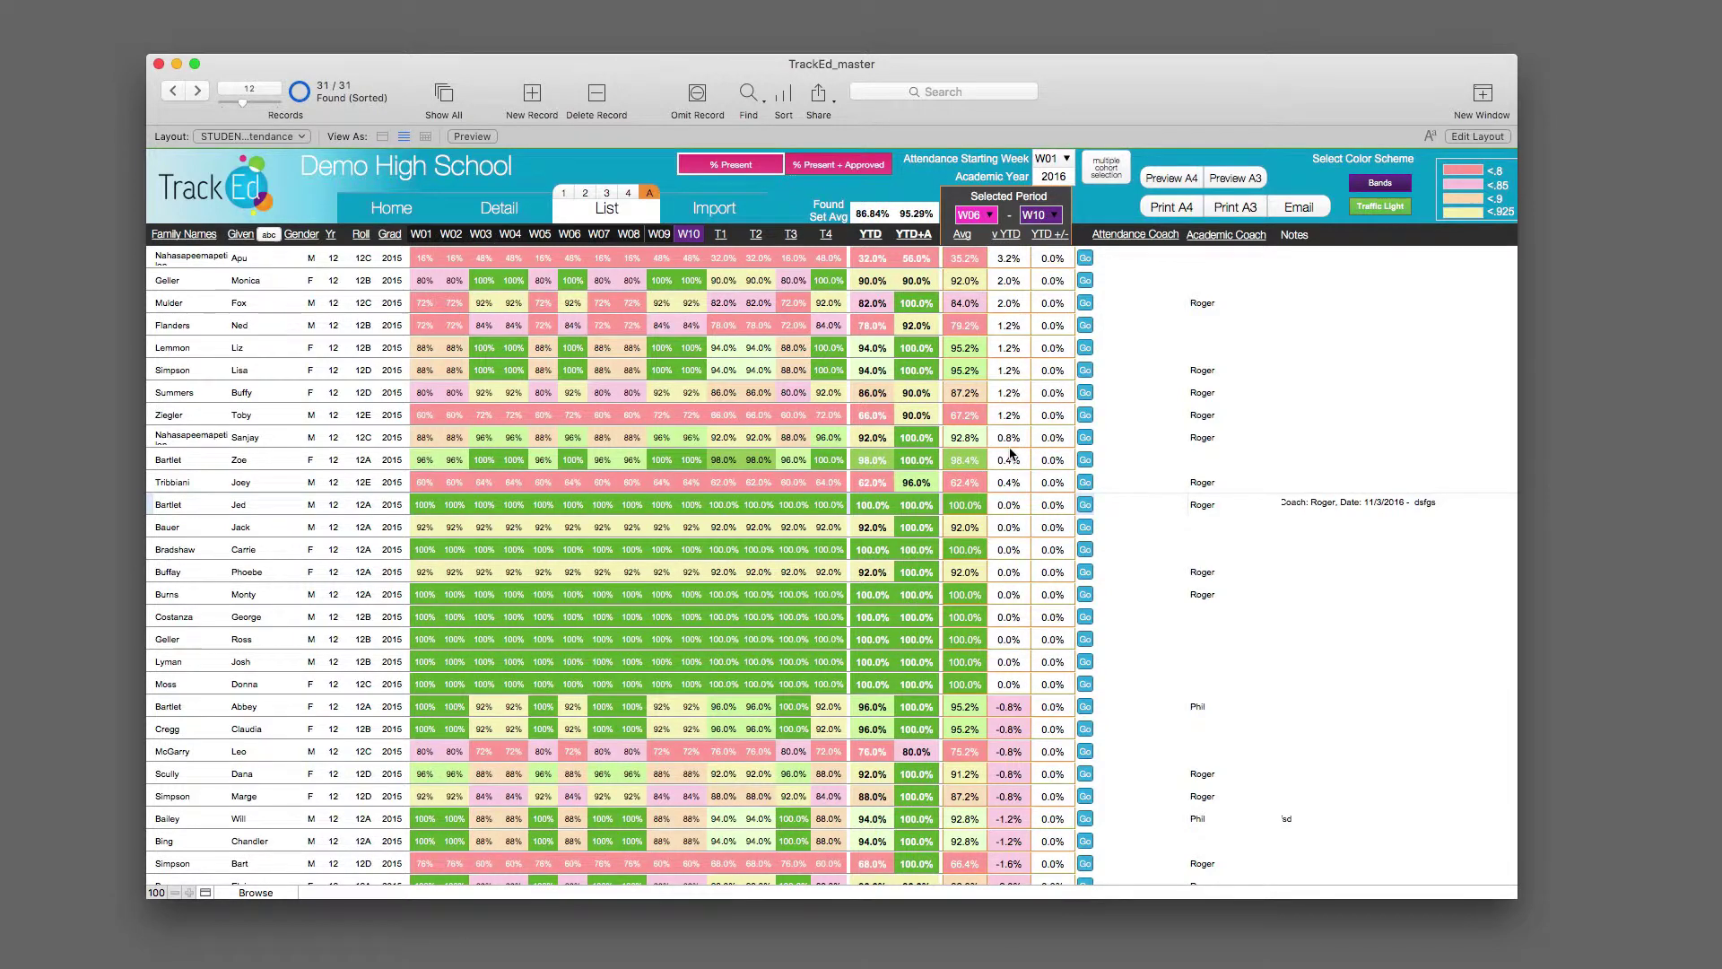
pyautogui.scroll(-3, 1012, 448)
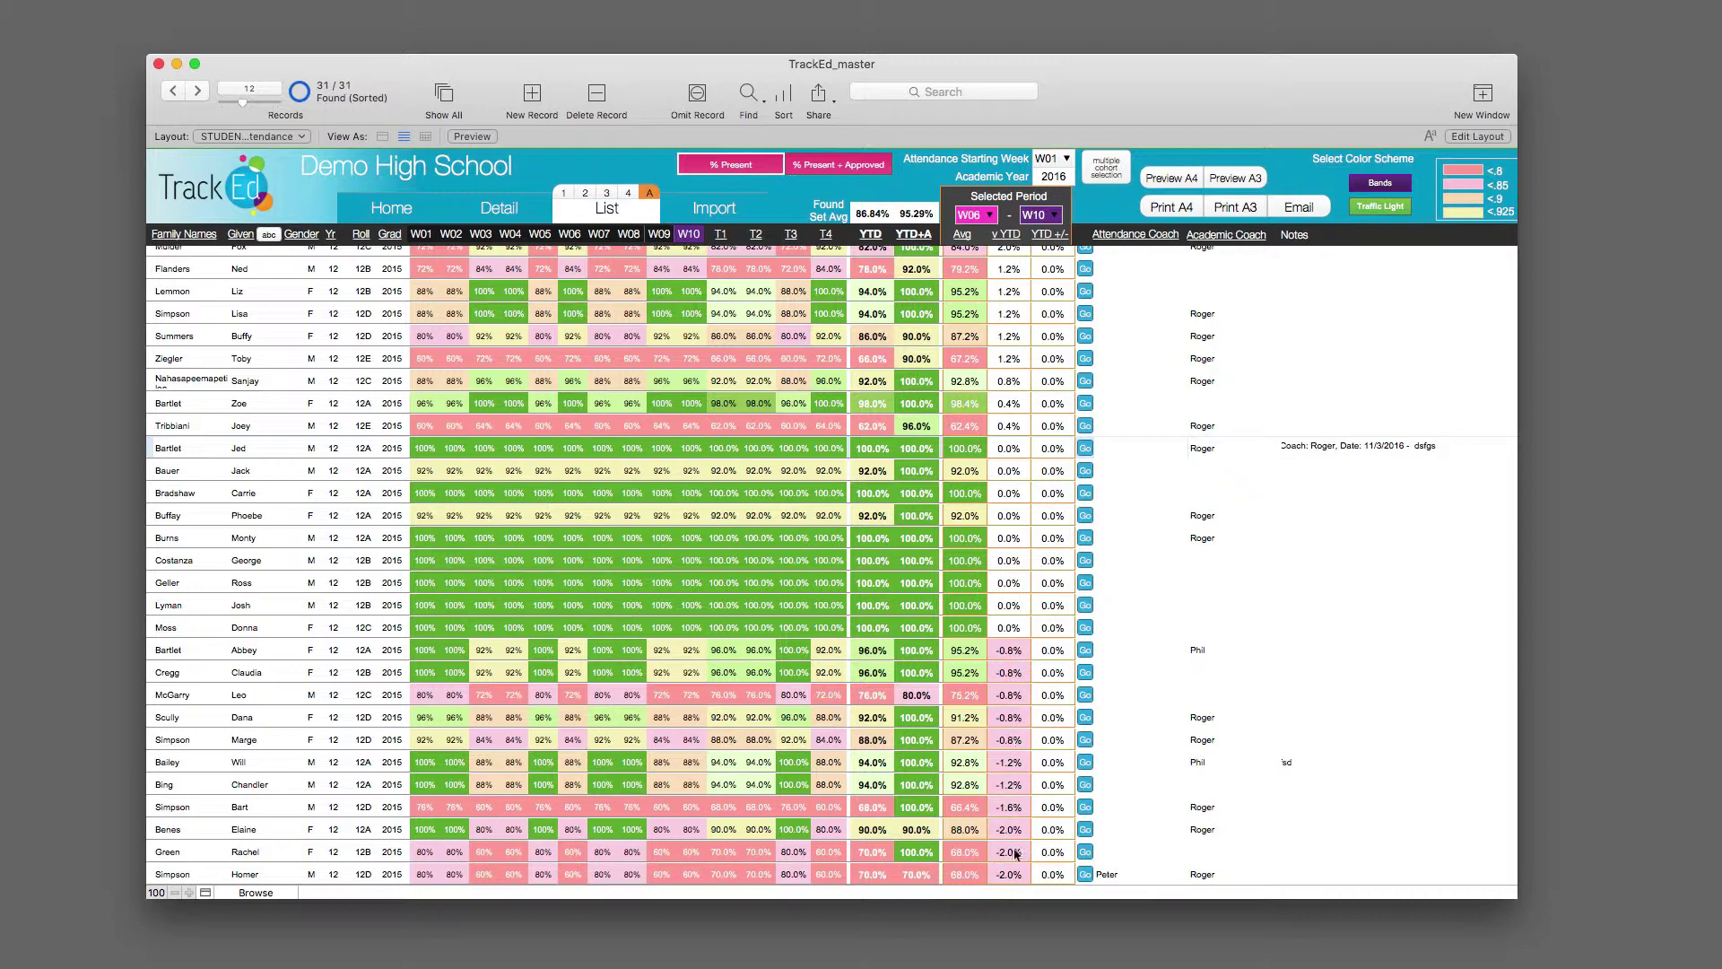
pyautogui.scroll(-1, 1015, 807)
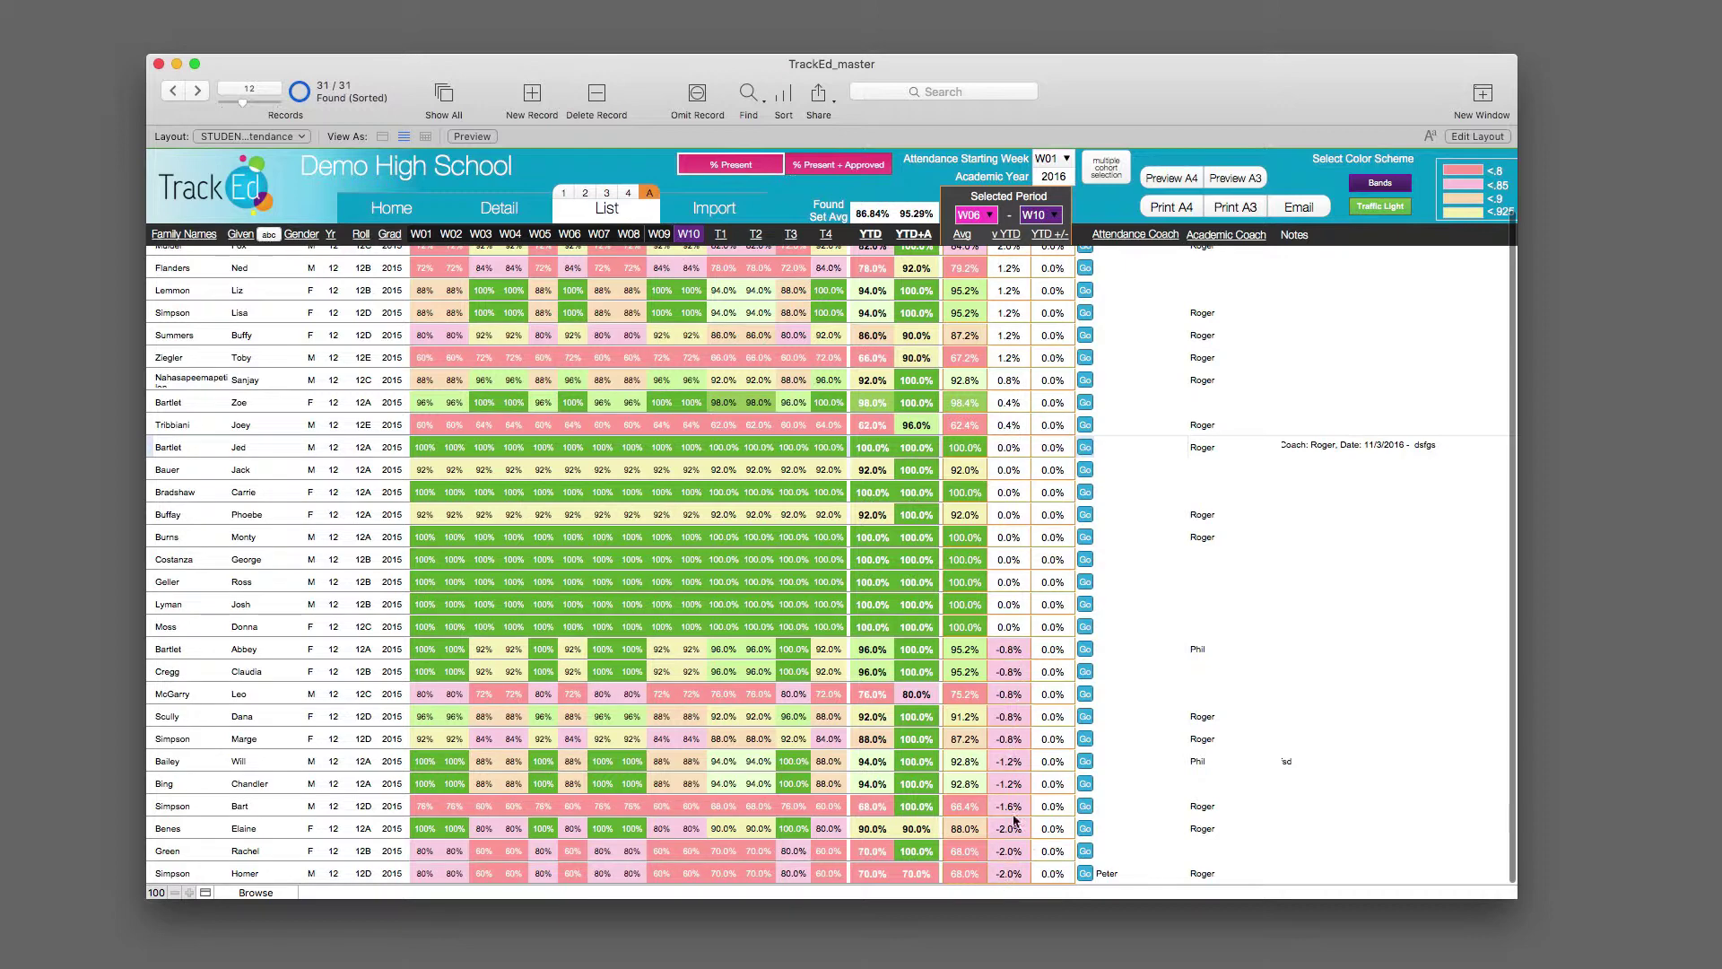
pyautogui.scroll(3, 1016, 818)
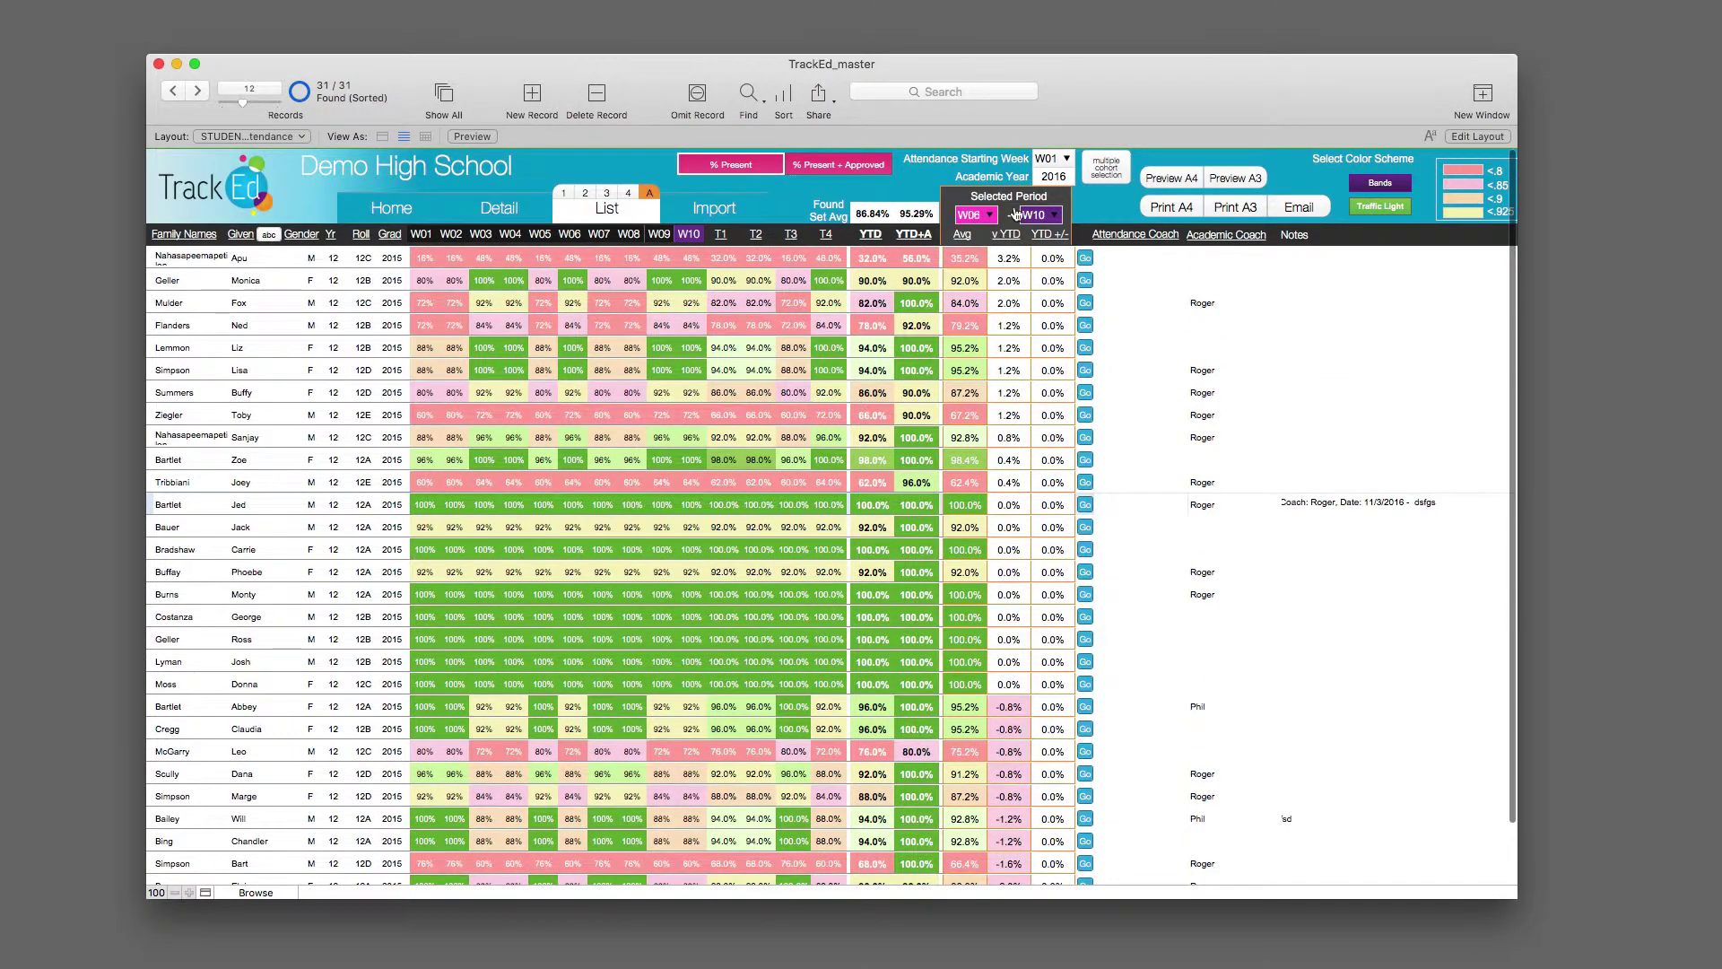
# - Set the start week of the selected period to W08 and sort the list by v YTD in ascending and descending order
pyautogui.click(994, 215)
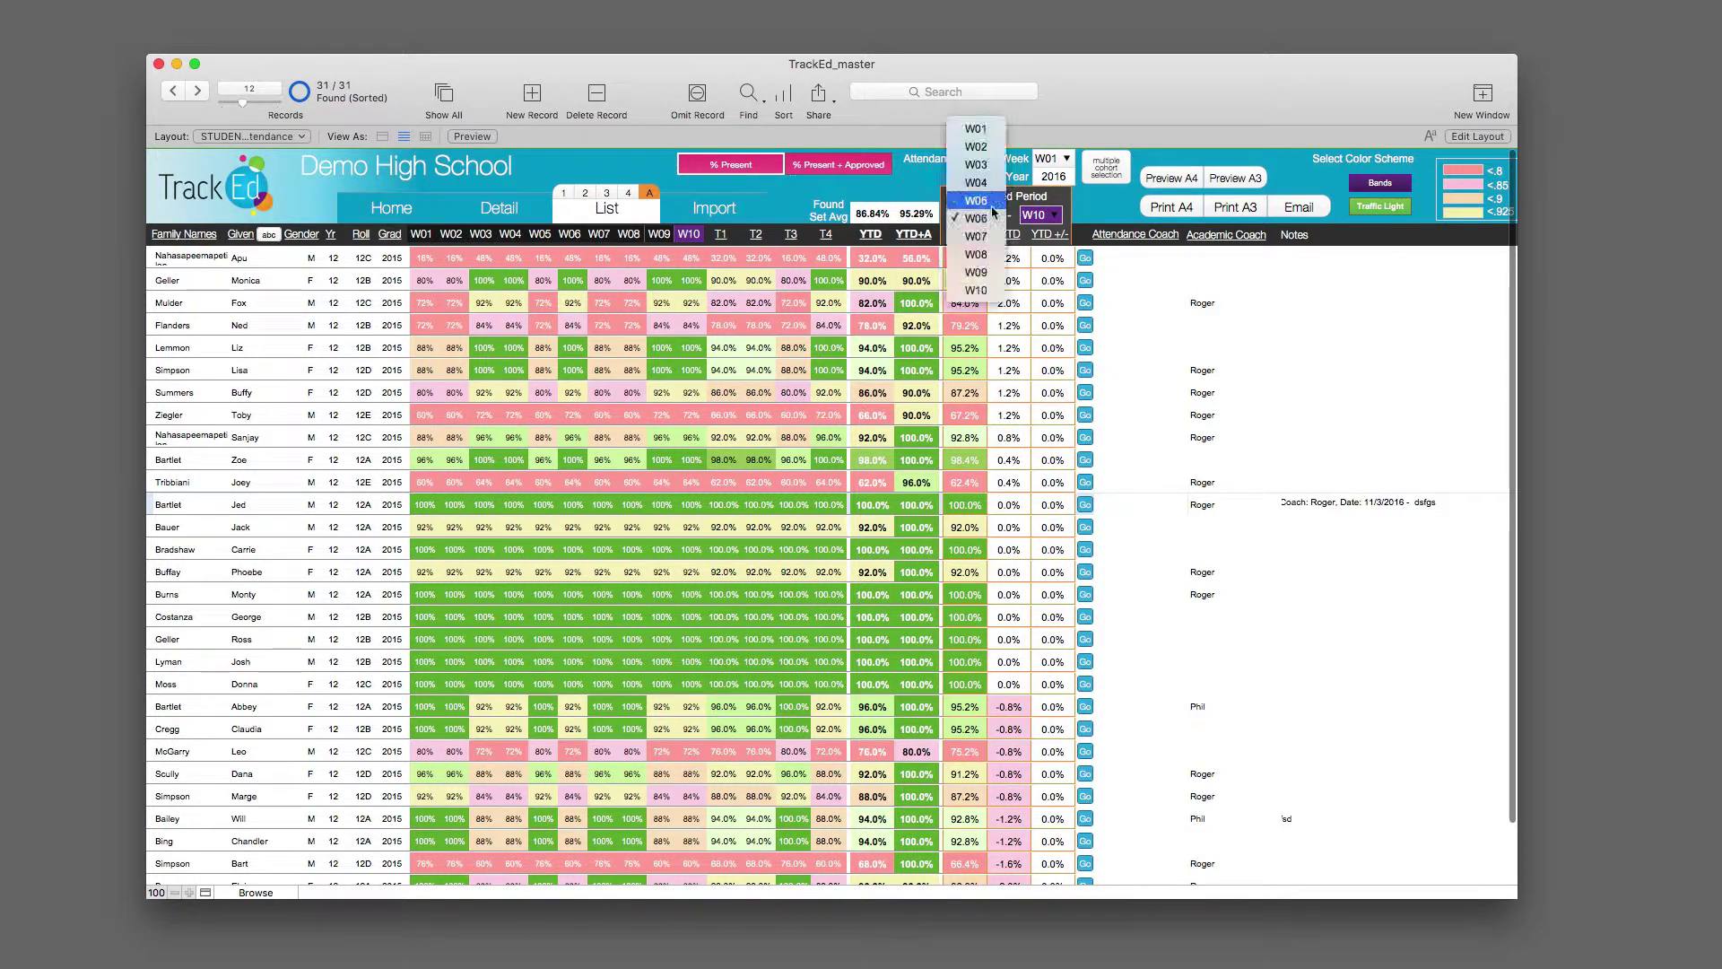
pyautogui.click(978, 256)
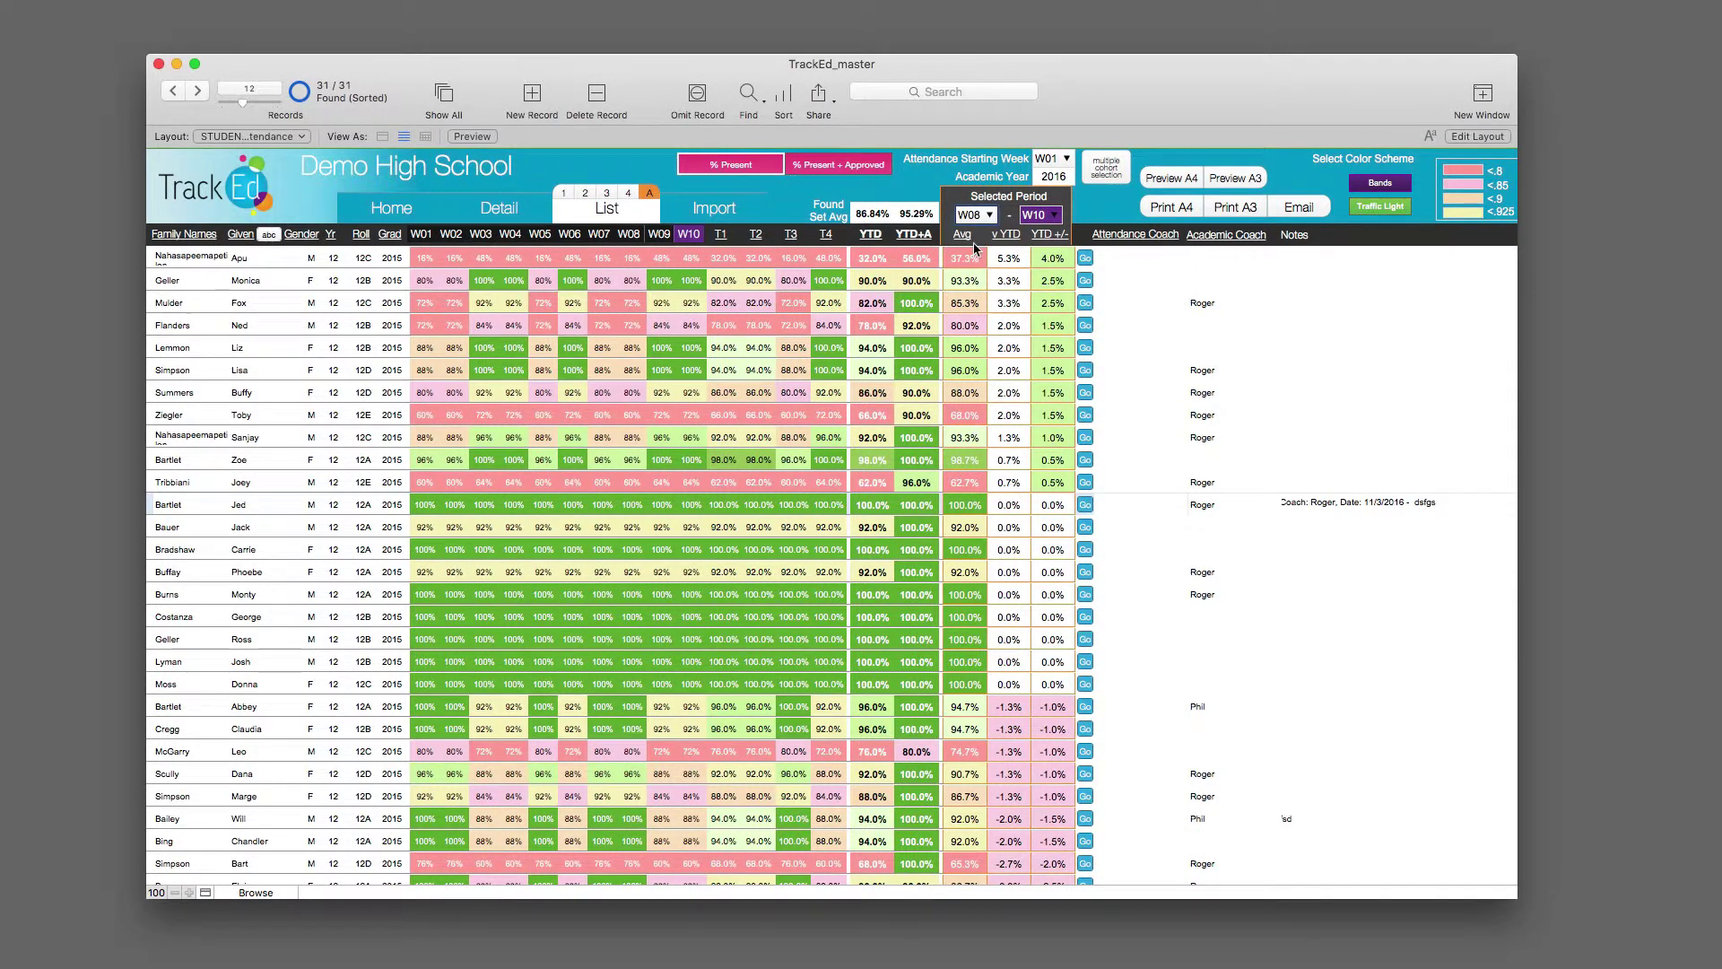
pyautogui.click(1015, 240)
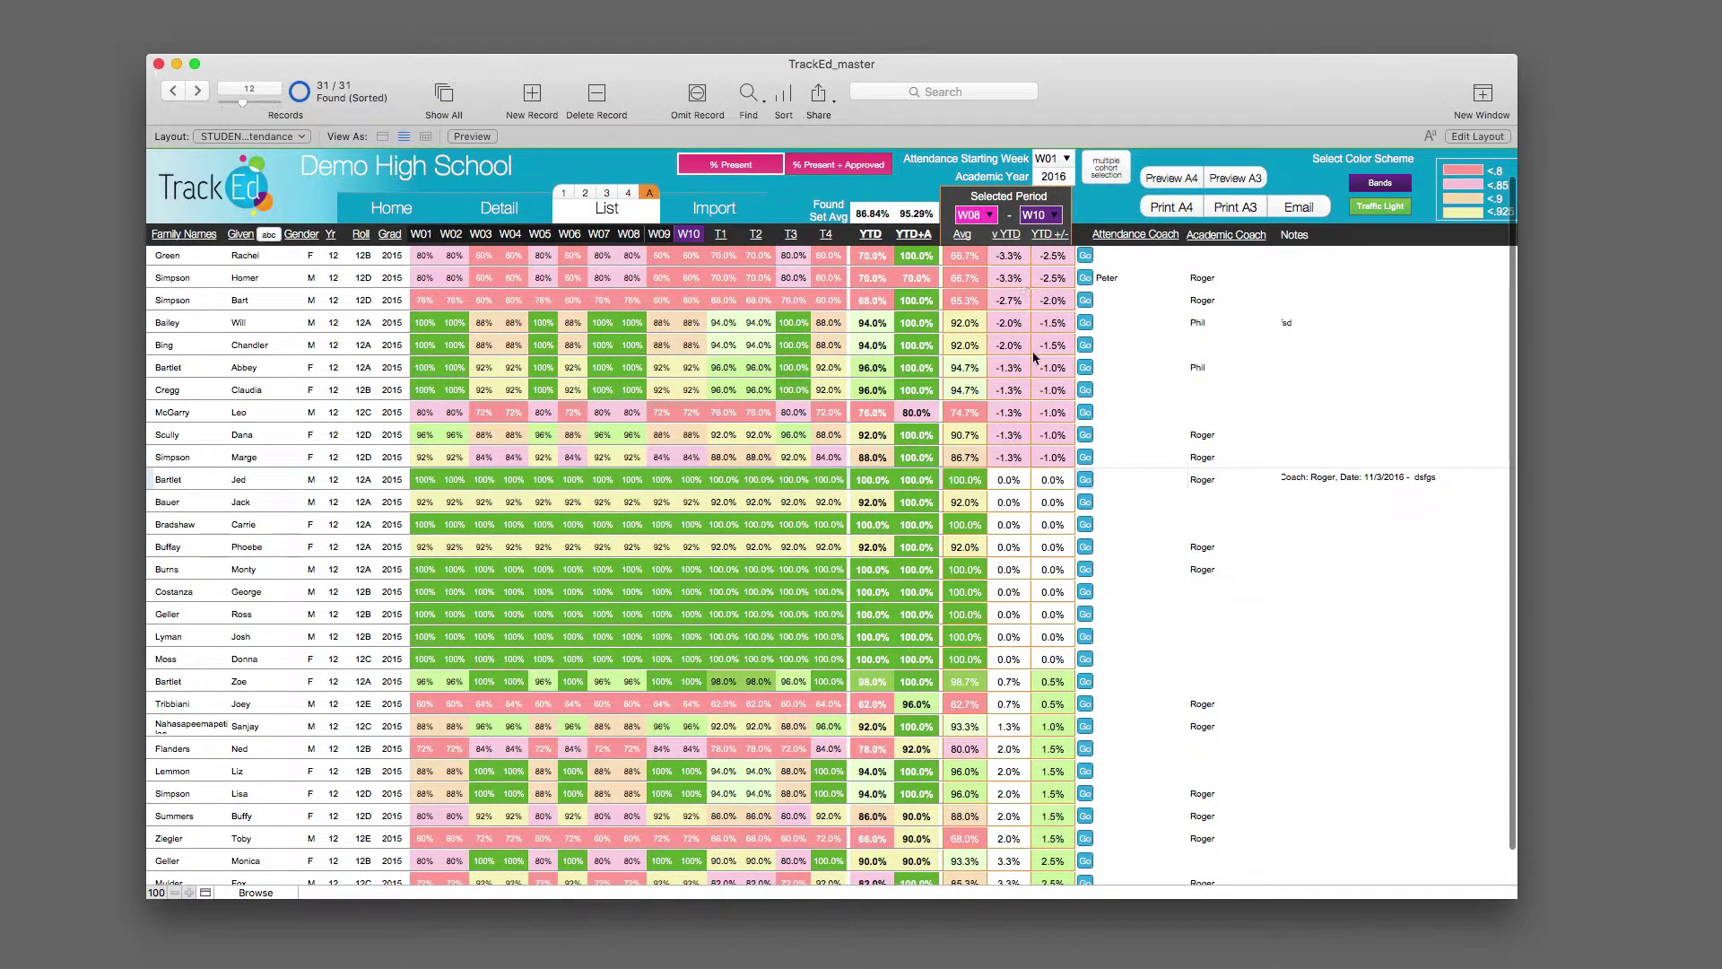
pyautogui.scroll(1, 1014, 244)
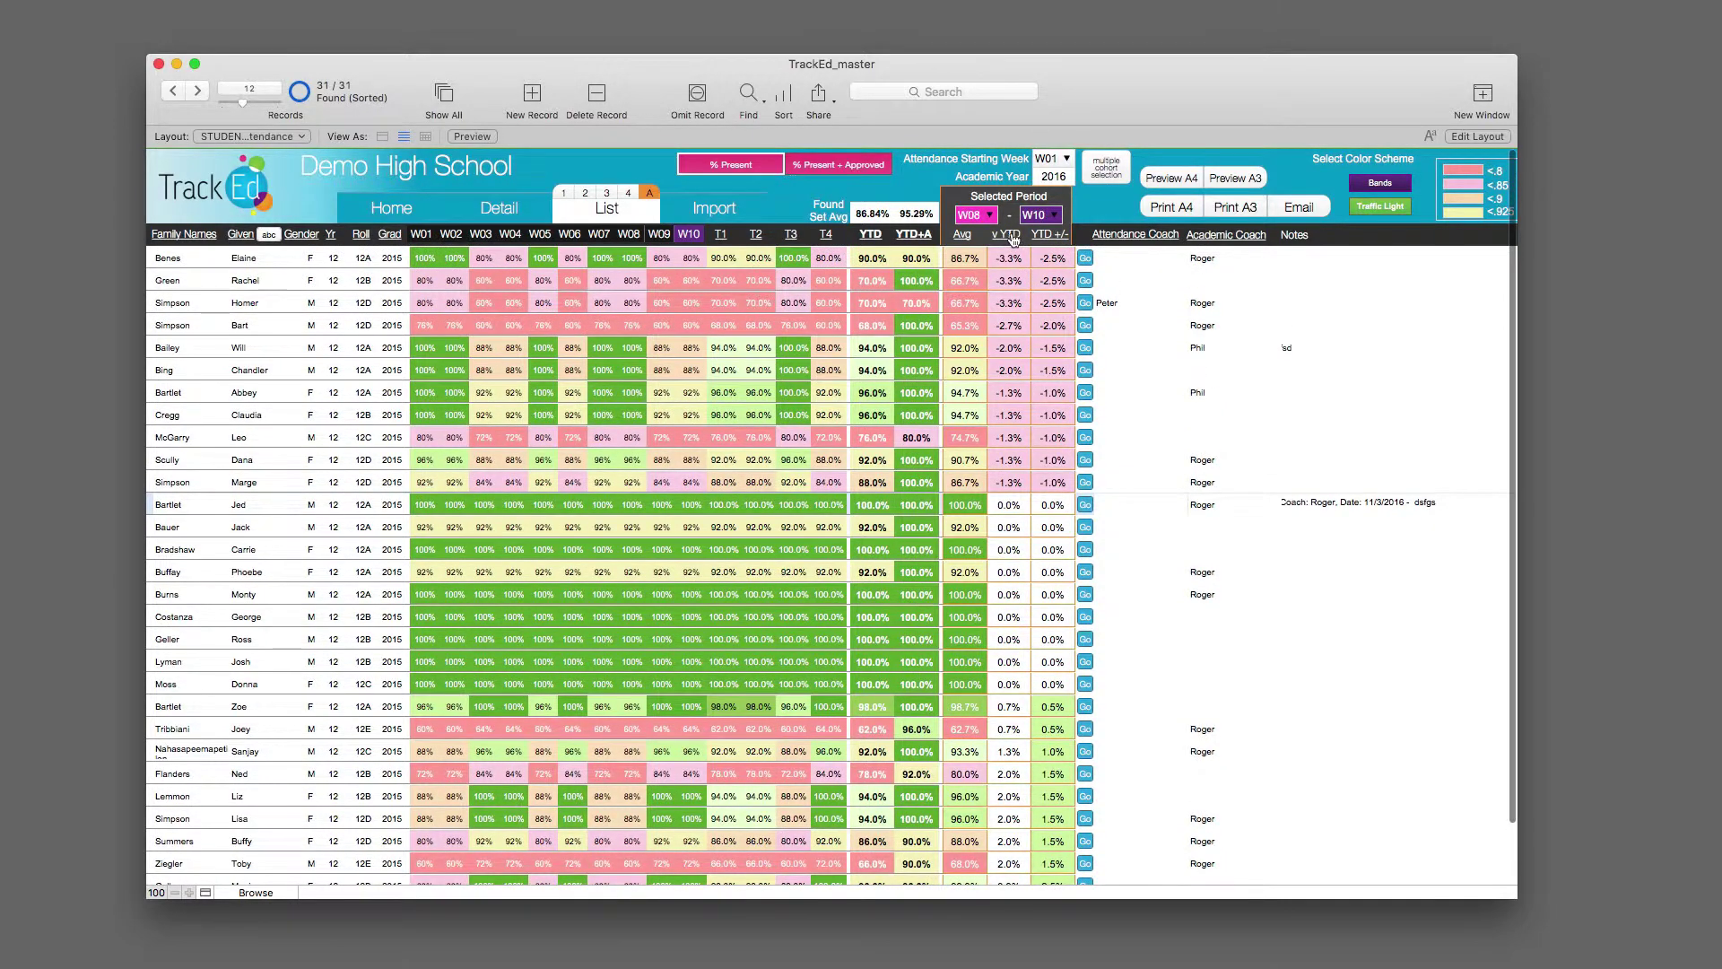
pyautogui.moveTo(1006, 239)
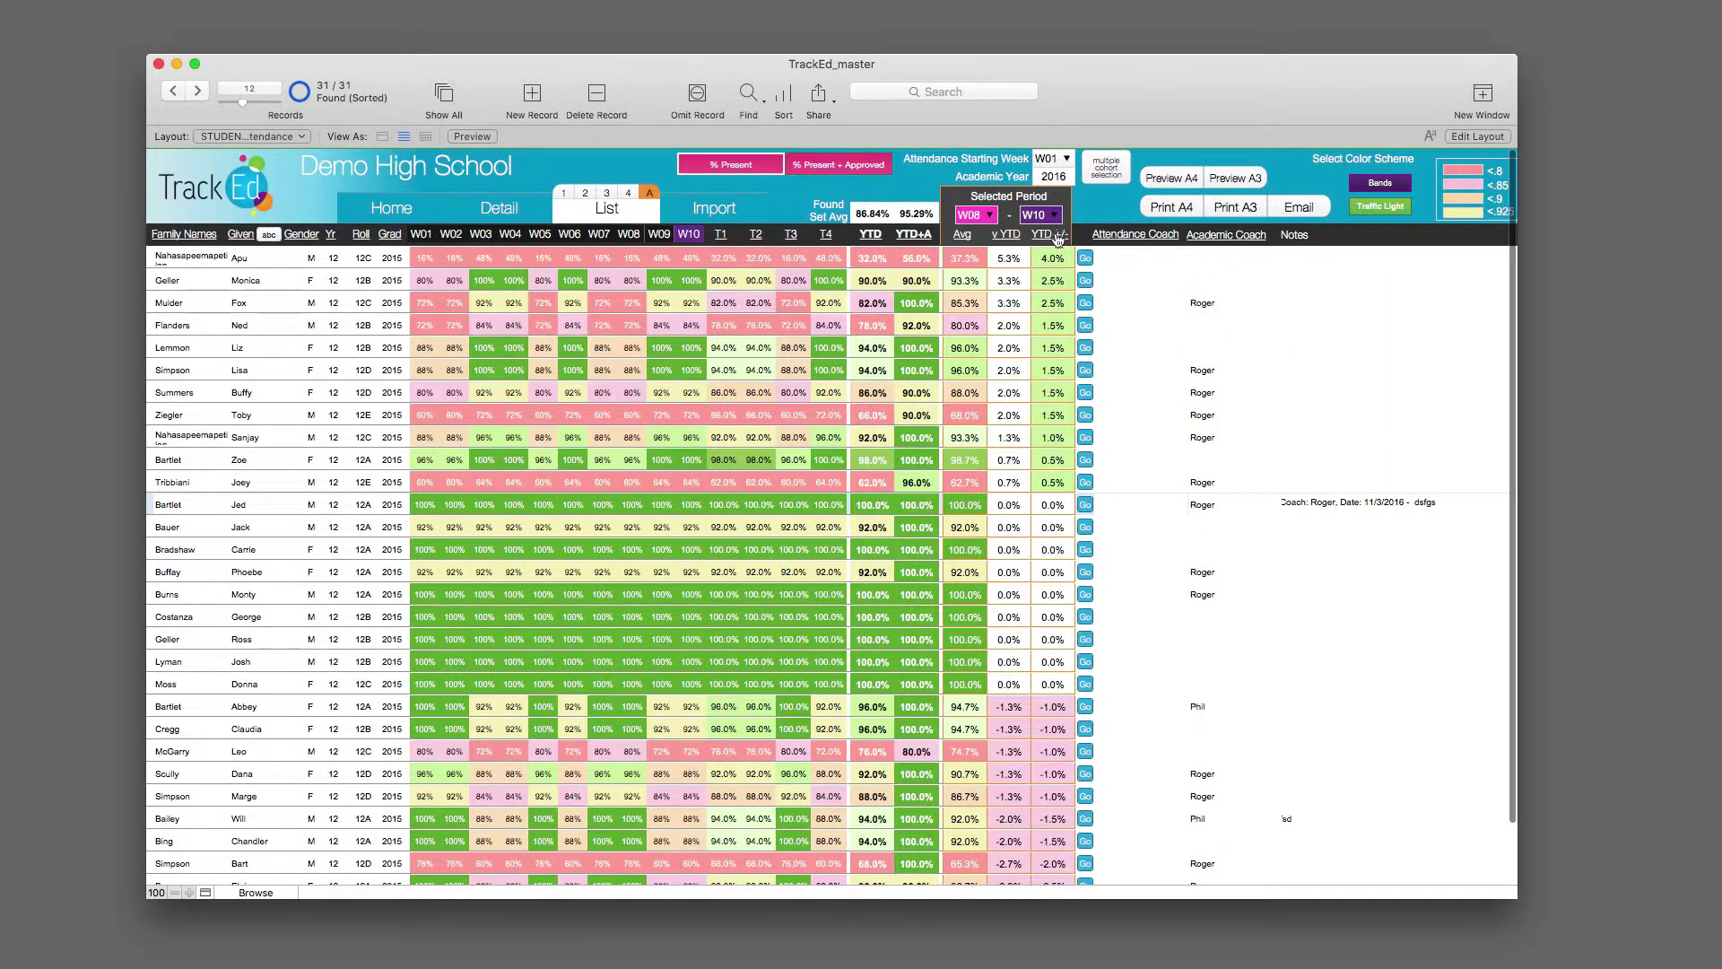
pyautogui.moveTo(1059, 241)
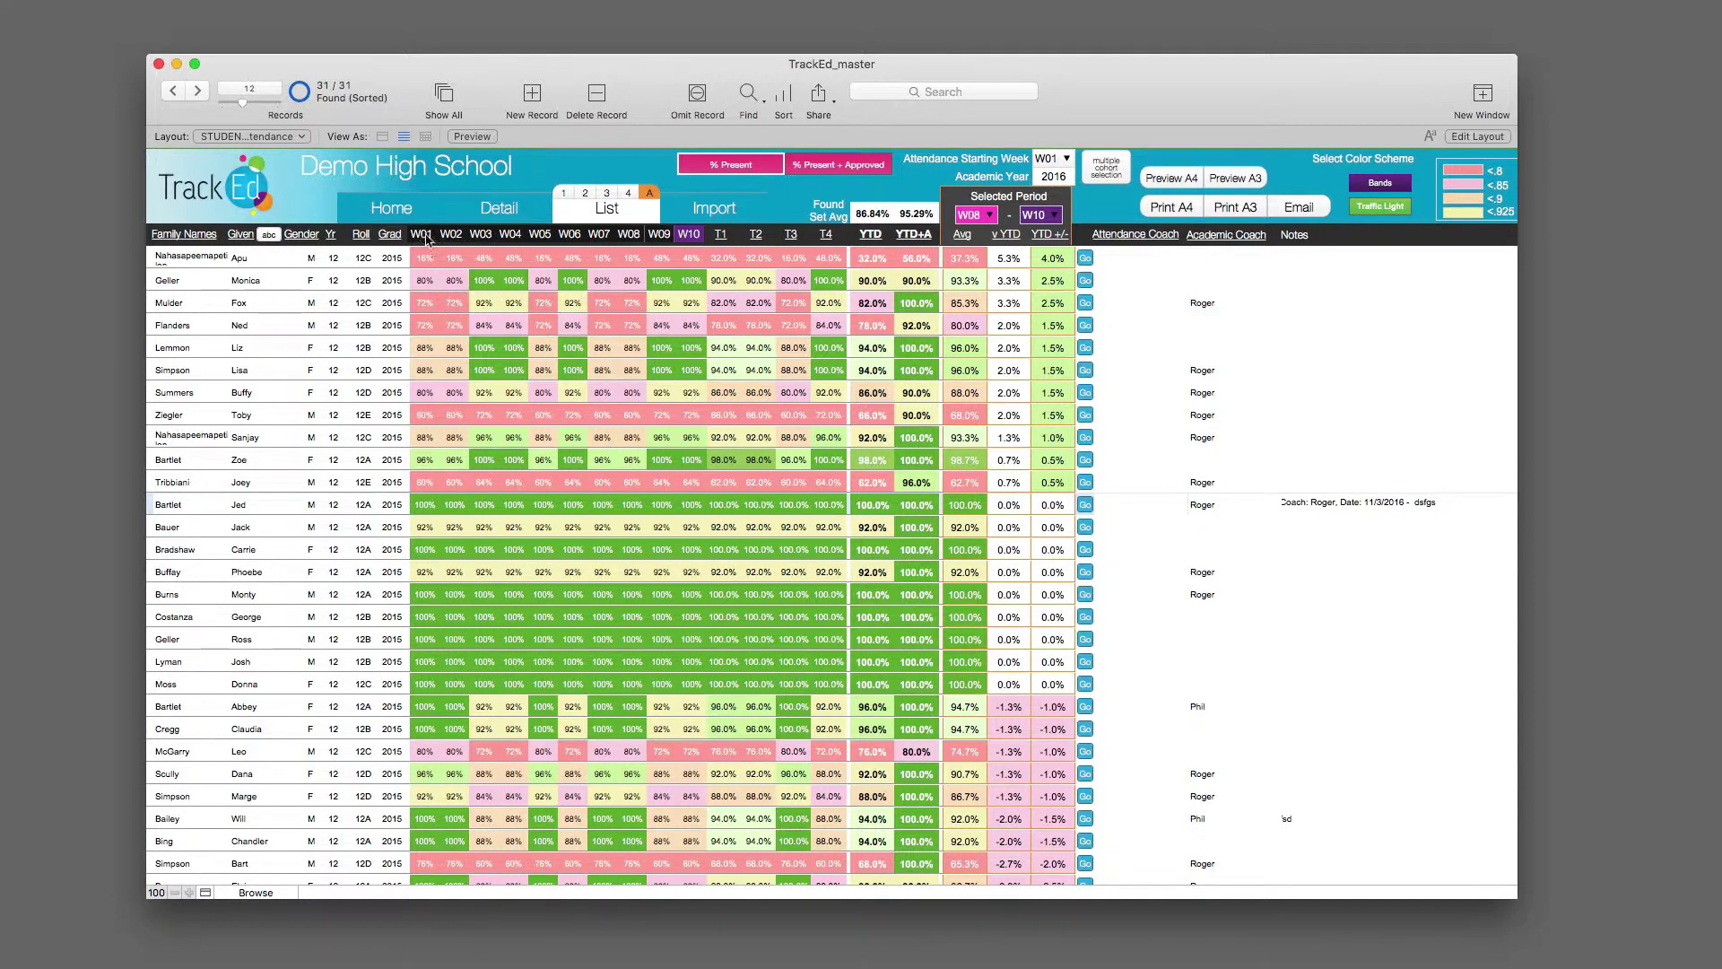
# - Set the Attendance Starting Week to W02 and enter the first student's Attendance Coach field
pyautogui.click(1065, 161)
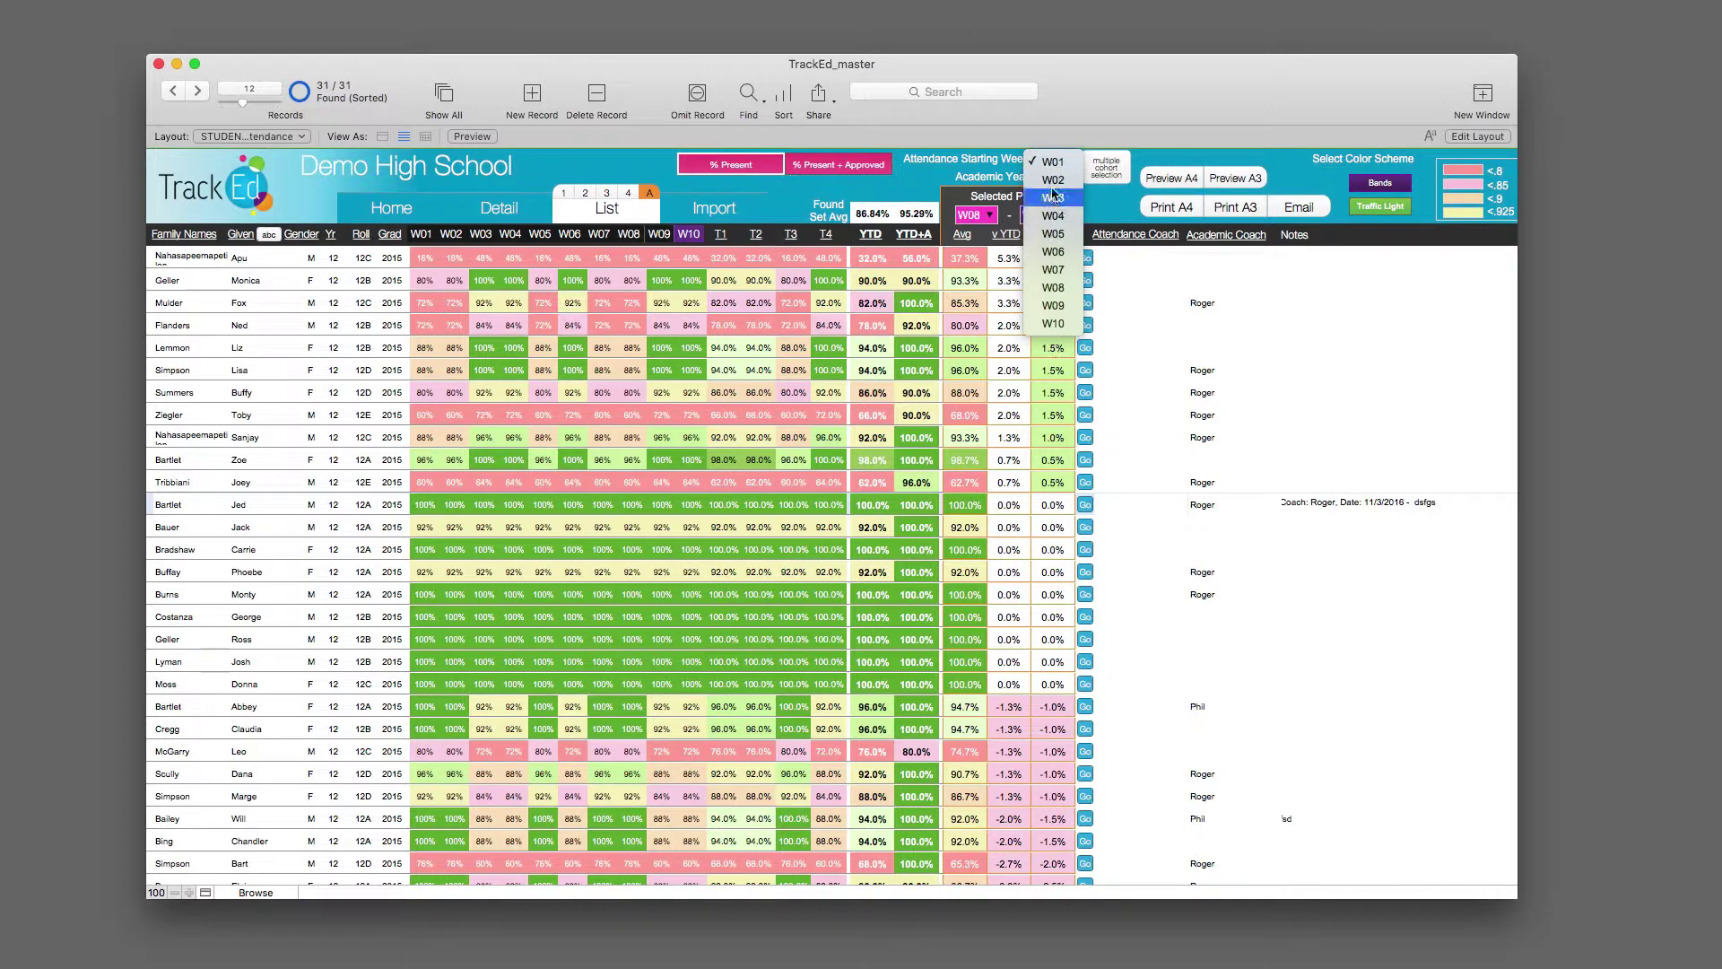
pyautogui.click(735, 266)
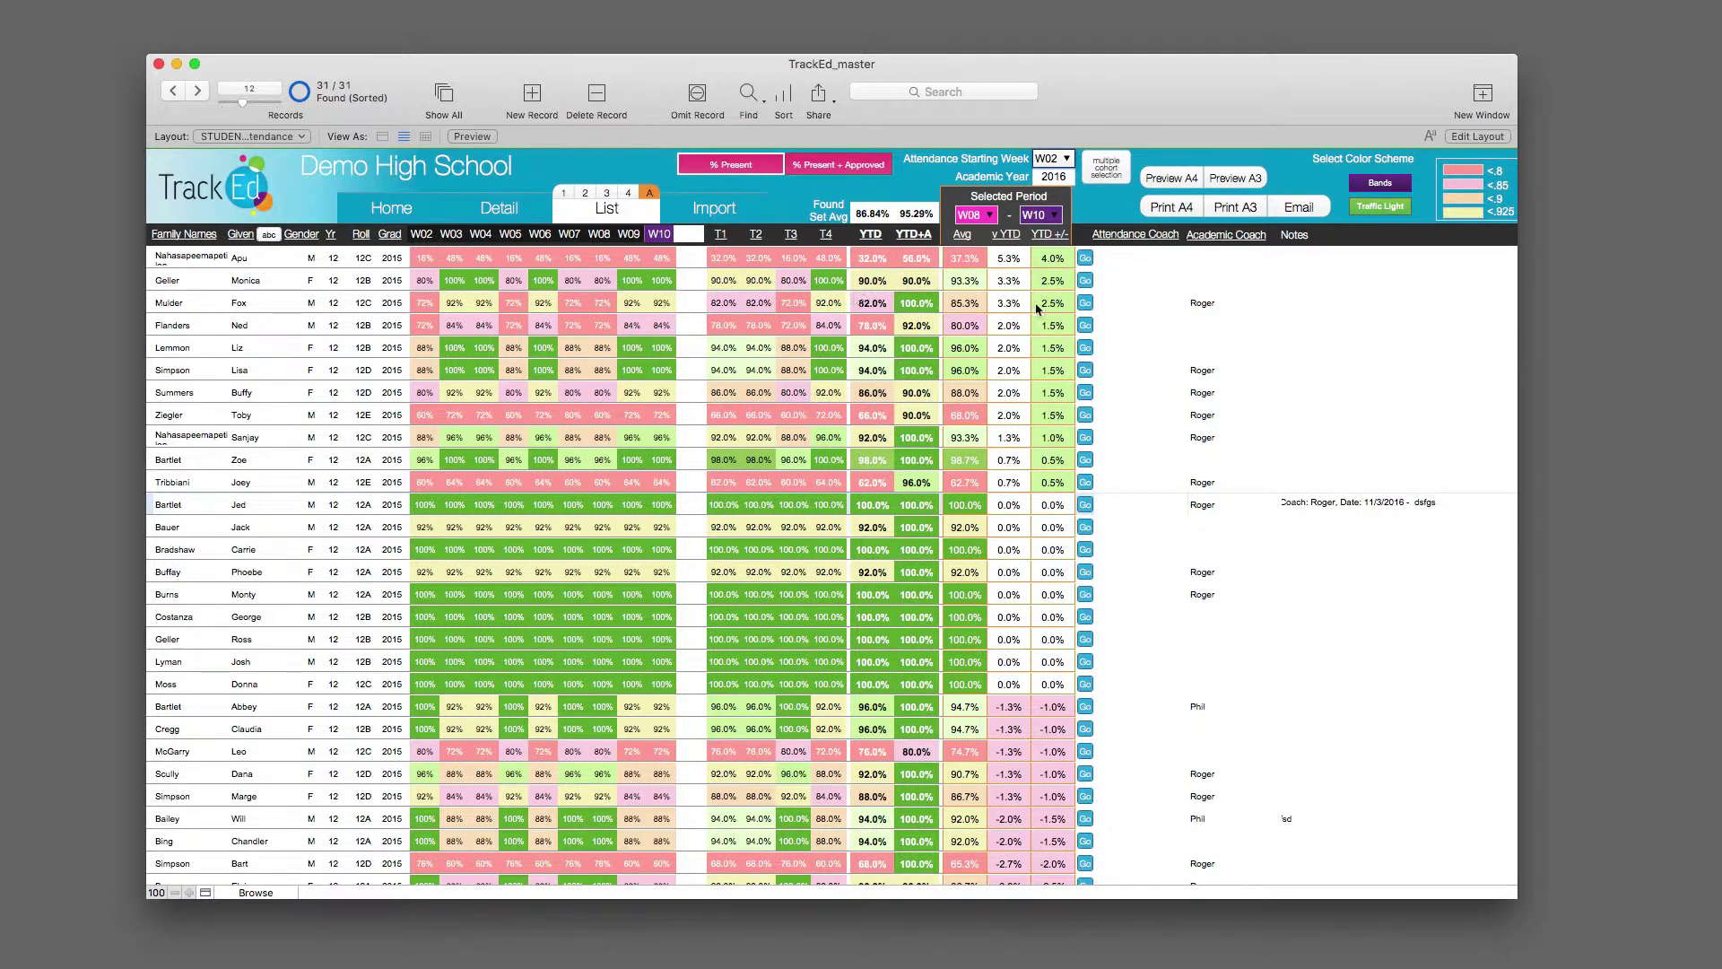
pyautogui.click(1143, 259)
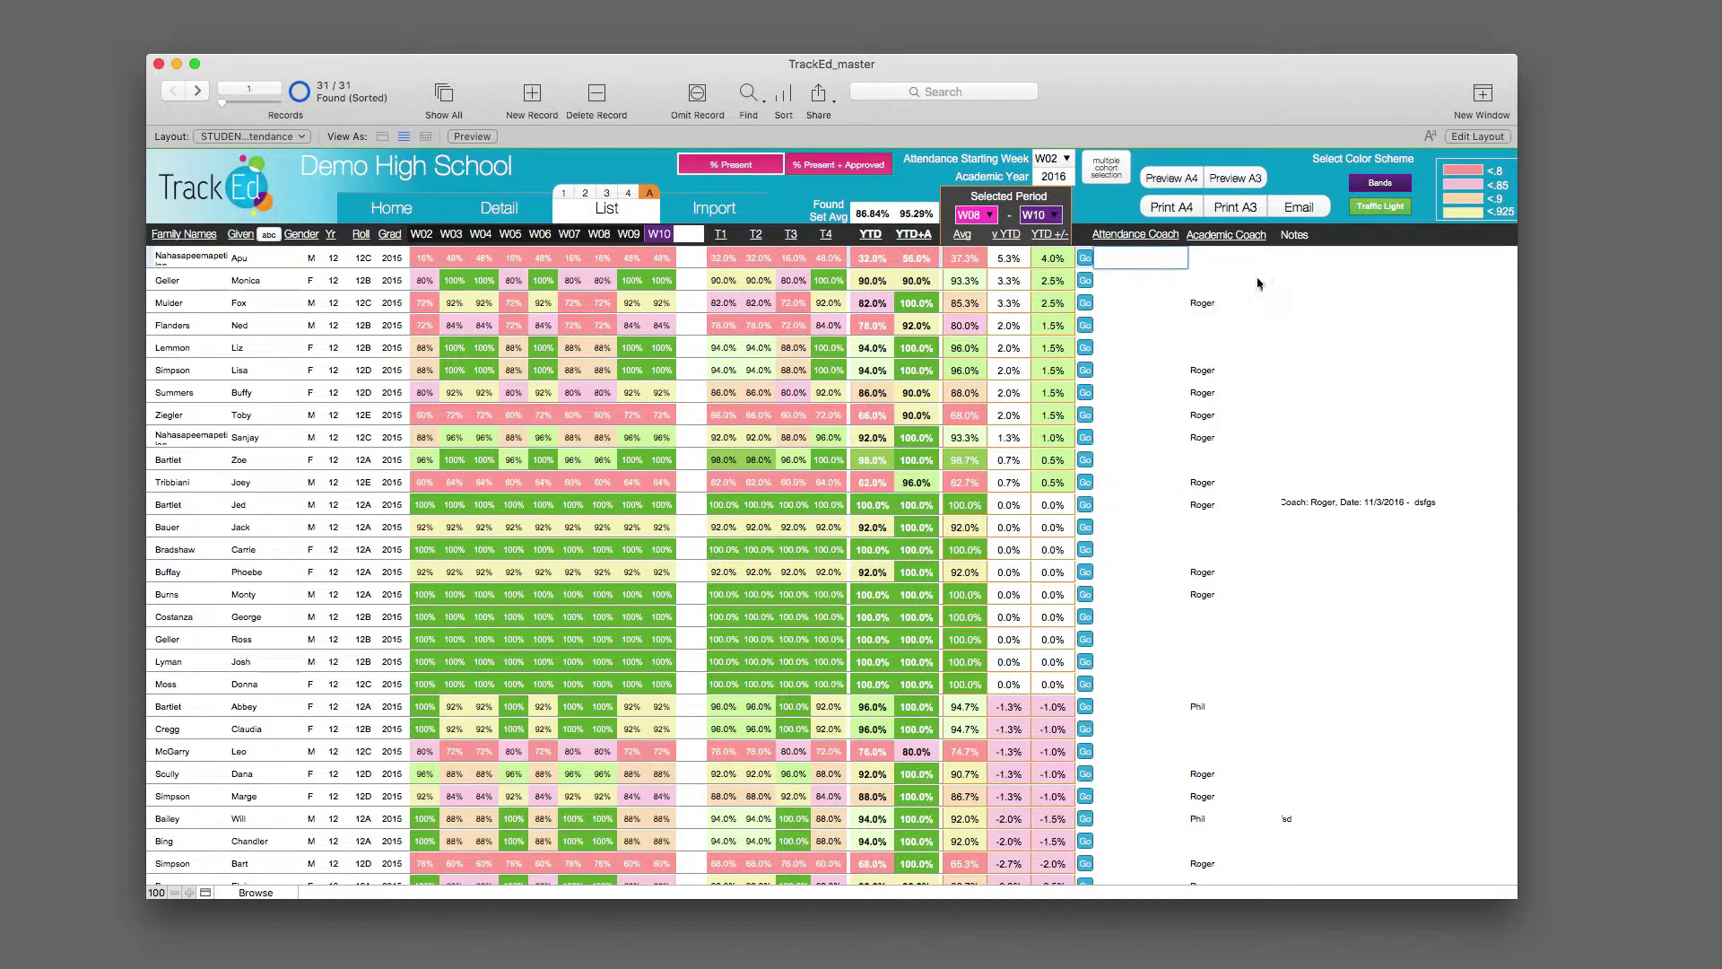
# - Sort the students by YTD and check the weekly attendance report in an A4 preview
pyautogui.click(1108, 217)
pyautogui.click(872, 235)
pyautogui.scroll(3, 877, 269)
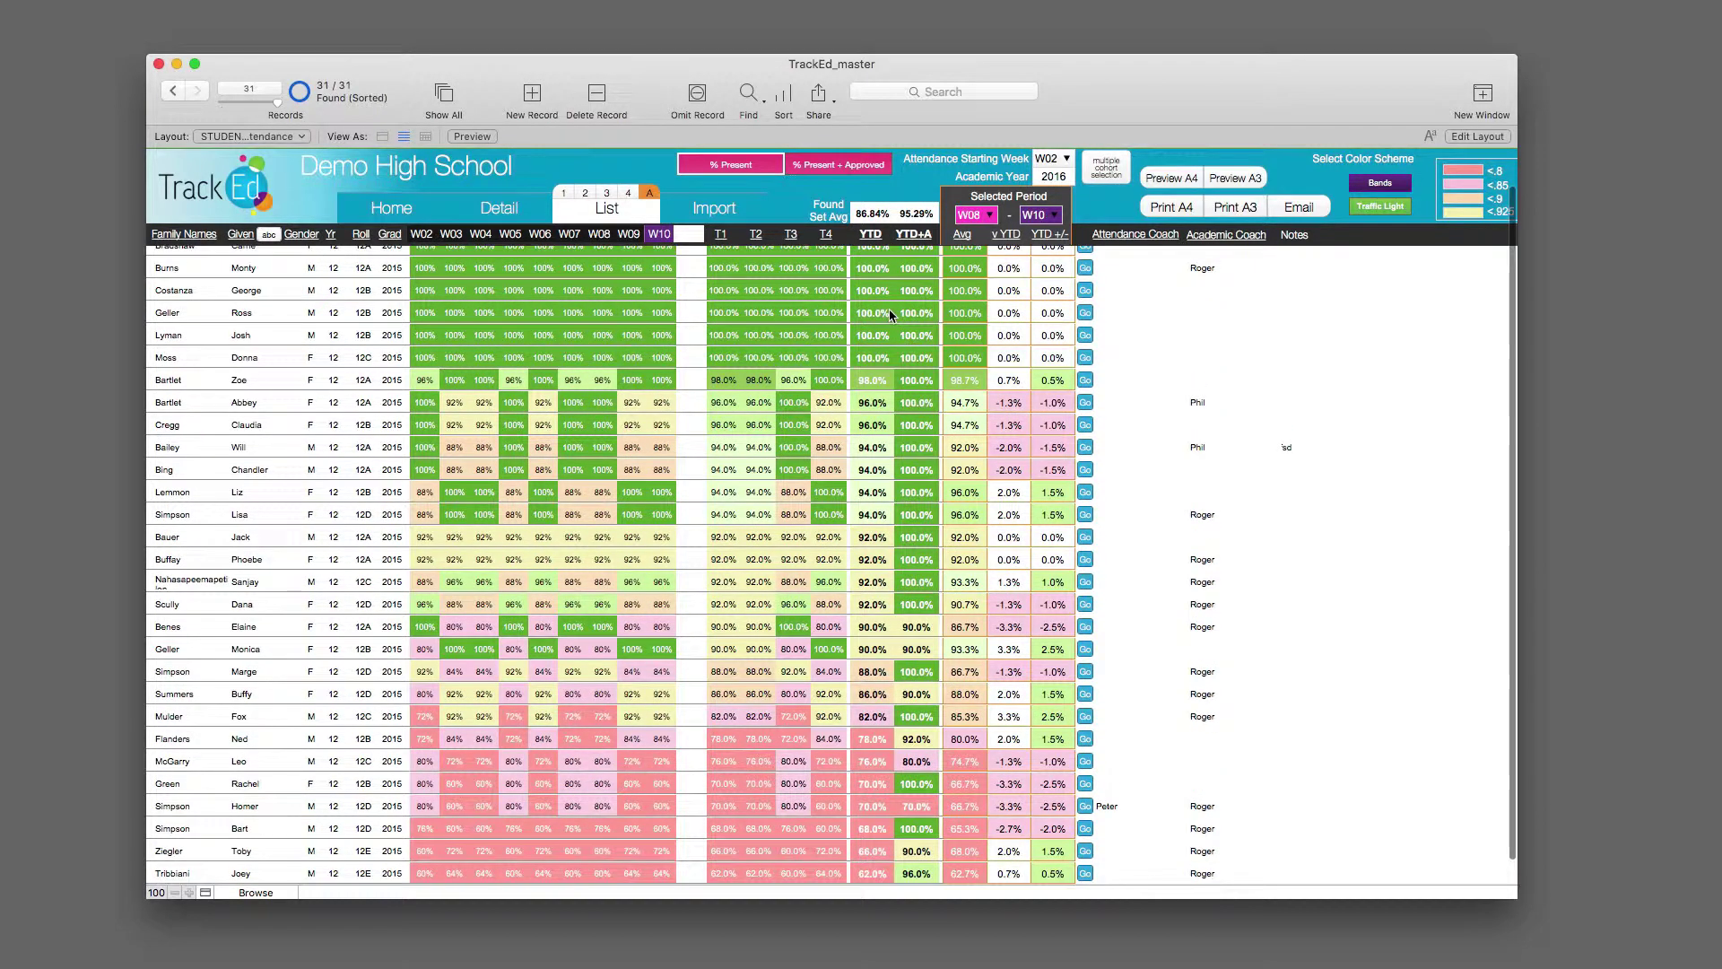
pyautogui.click(1191, 182)
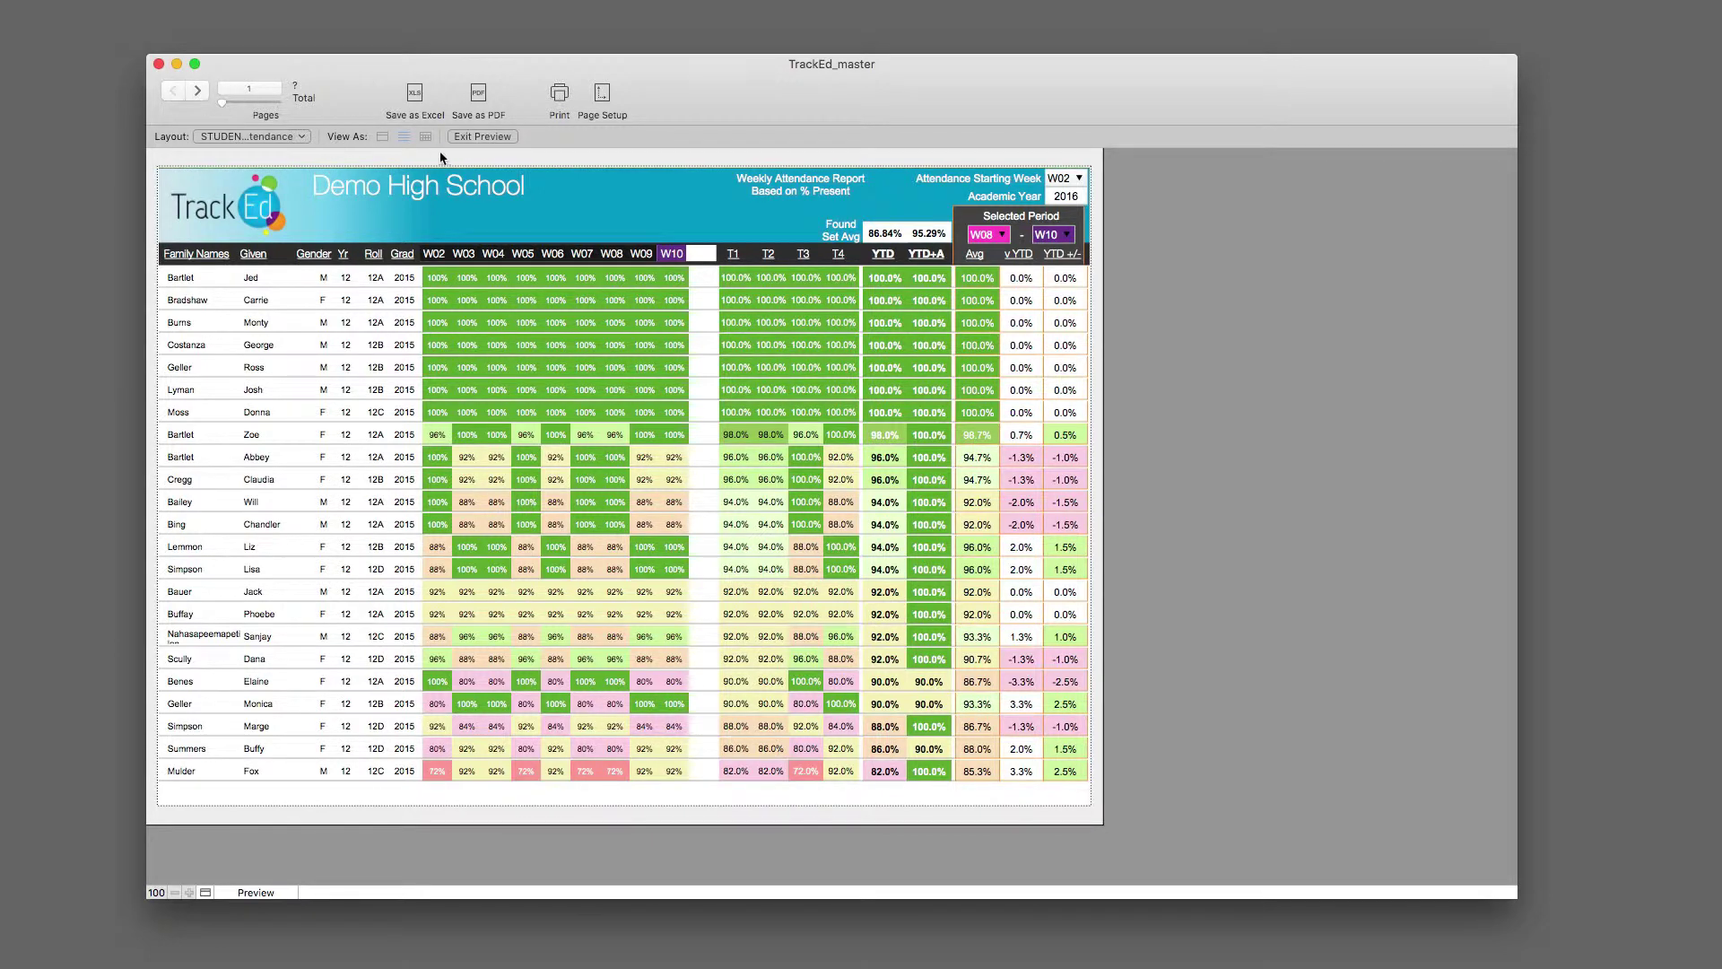
pyautogui.click(474, 137)
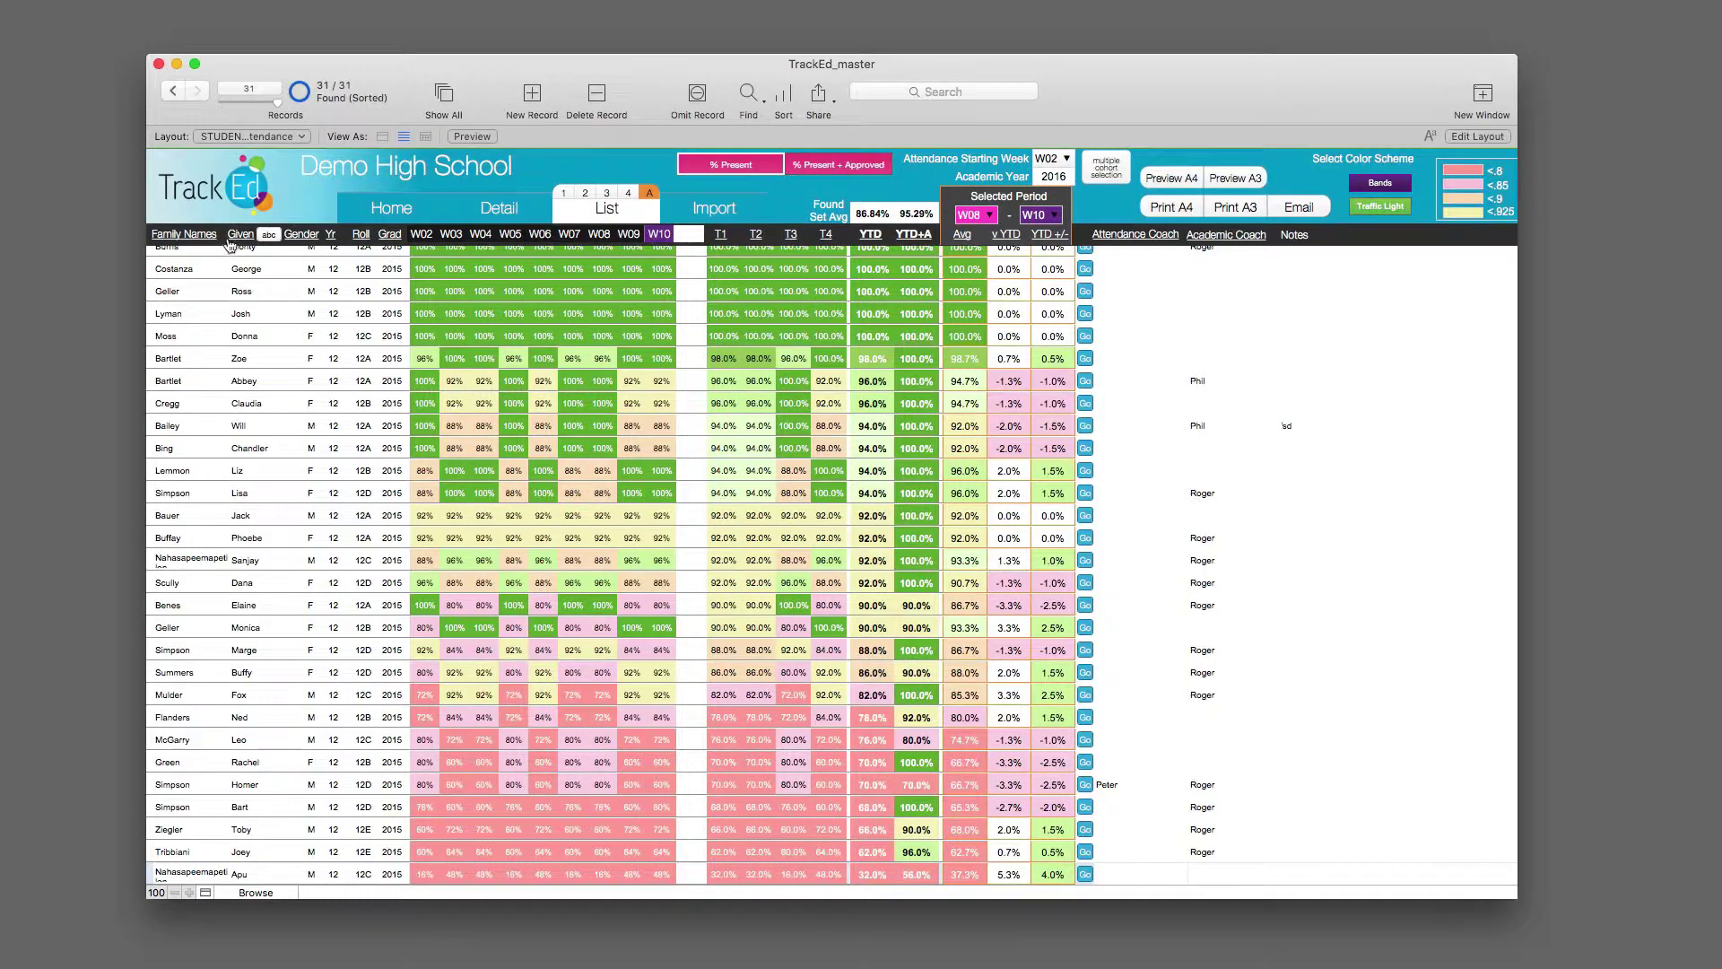
# - Group the students by gender, sort the list by family name instead, and review it from the beginning
pyautogui.click(186, 235)
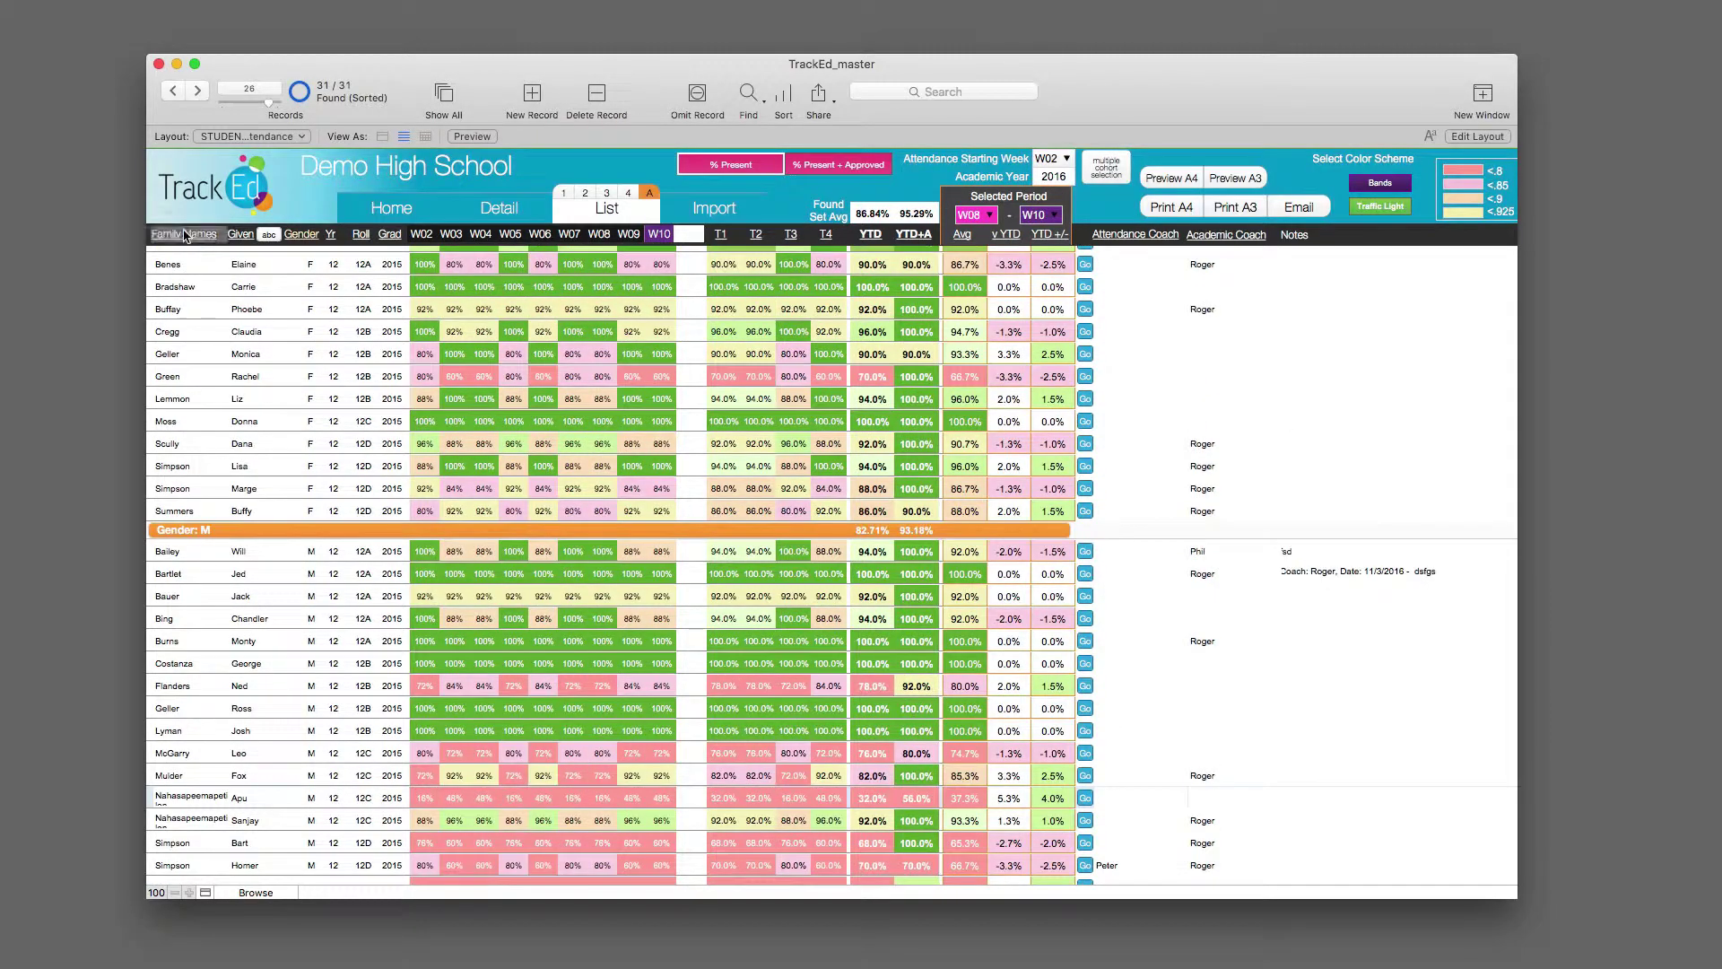
pyautogui.click(186, 235)
pyautogui.scroll(2, 517, 581)
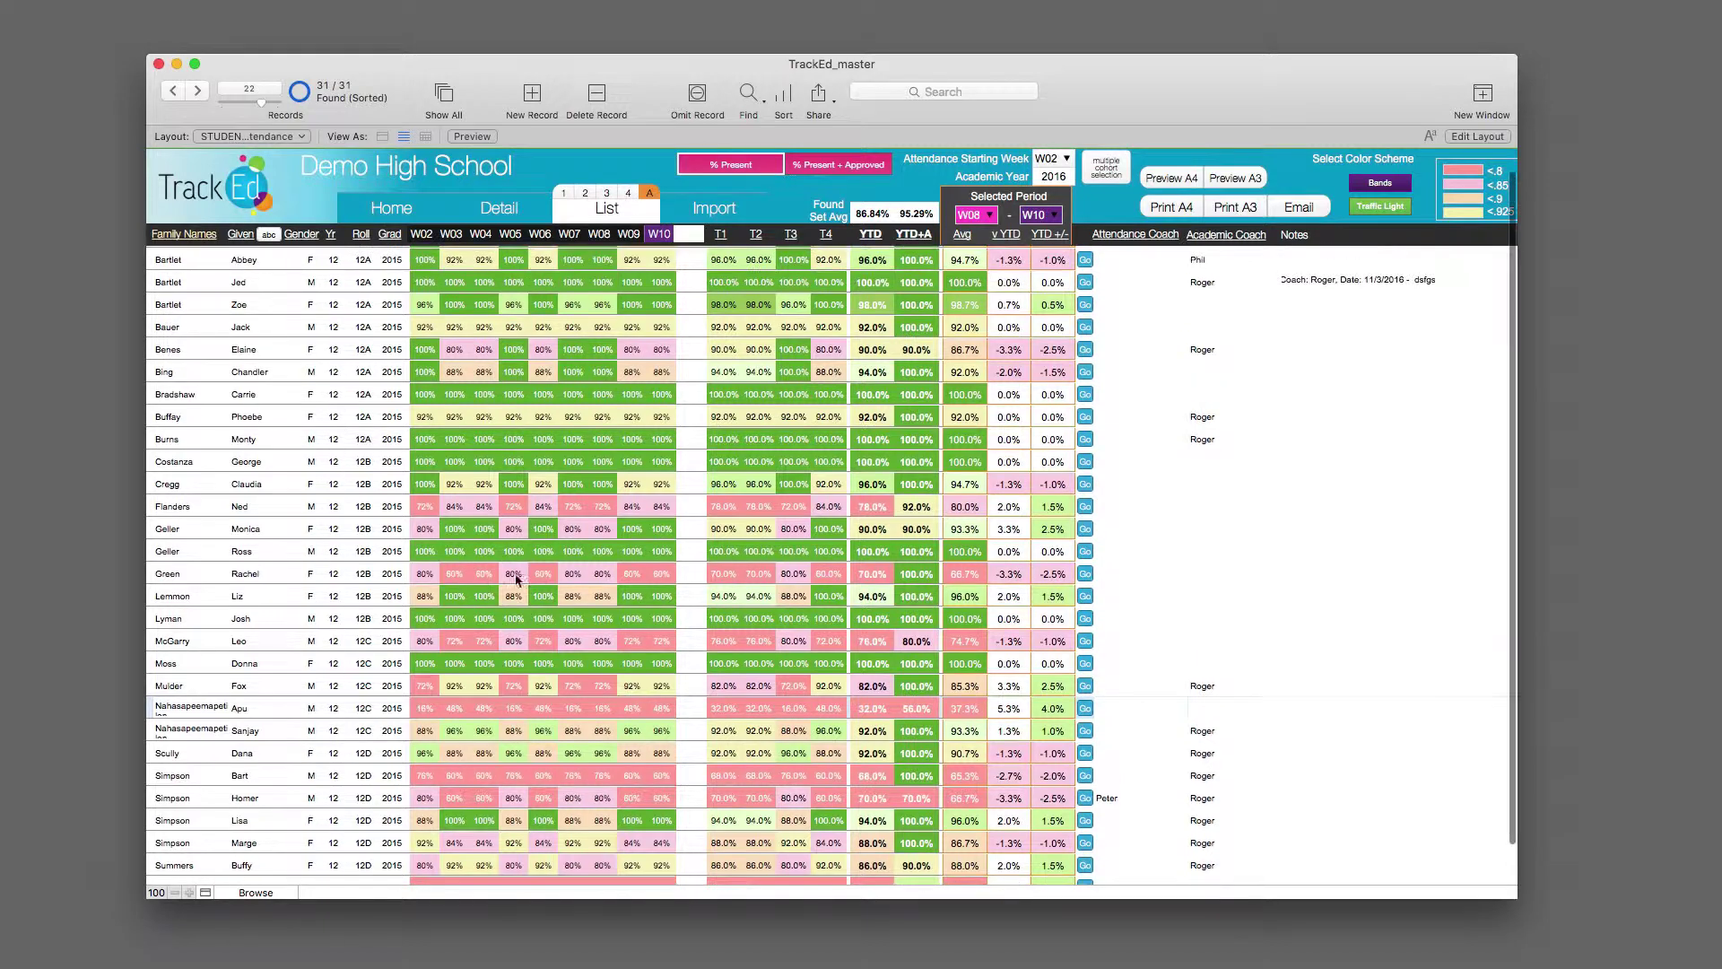
pyautogui.scroll(1, 755, 619)
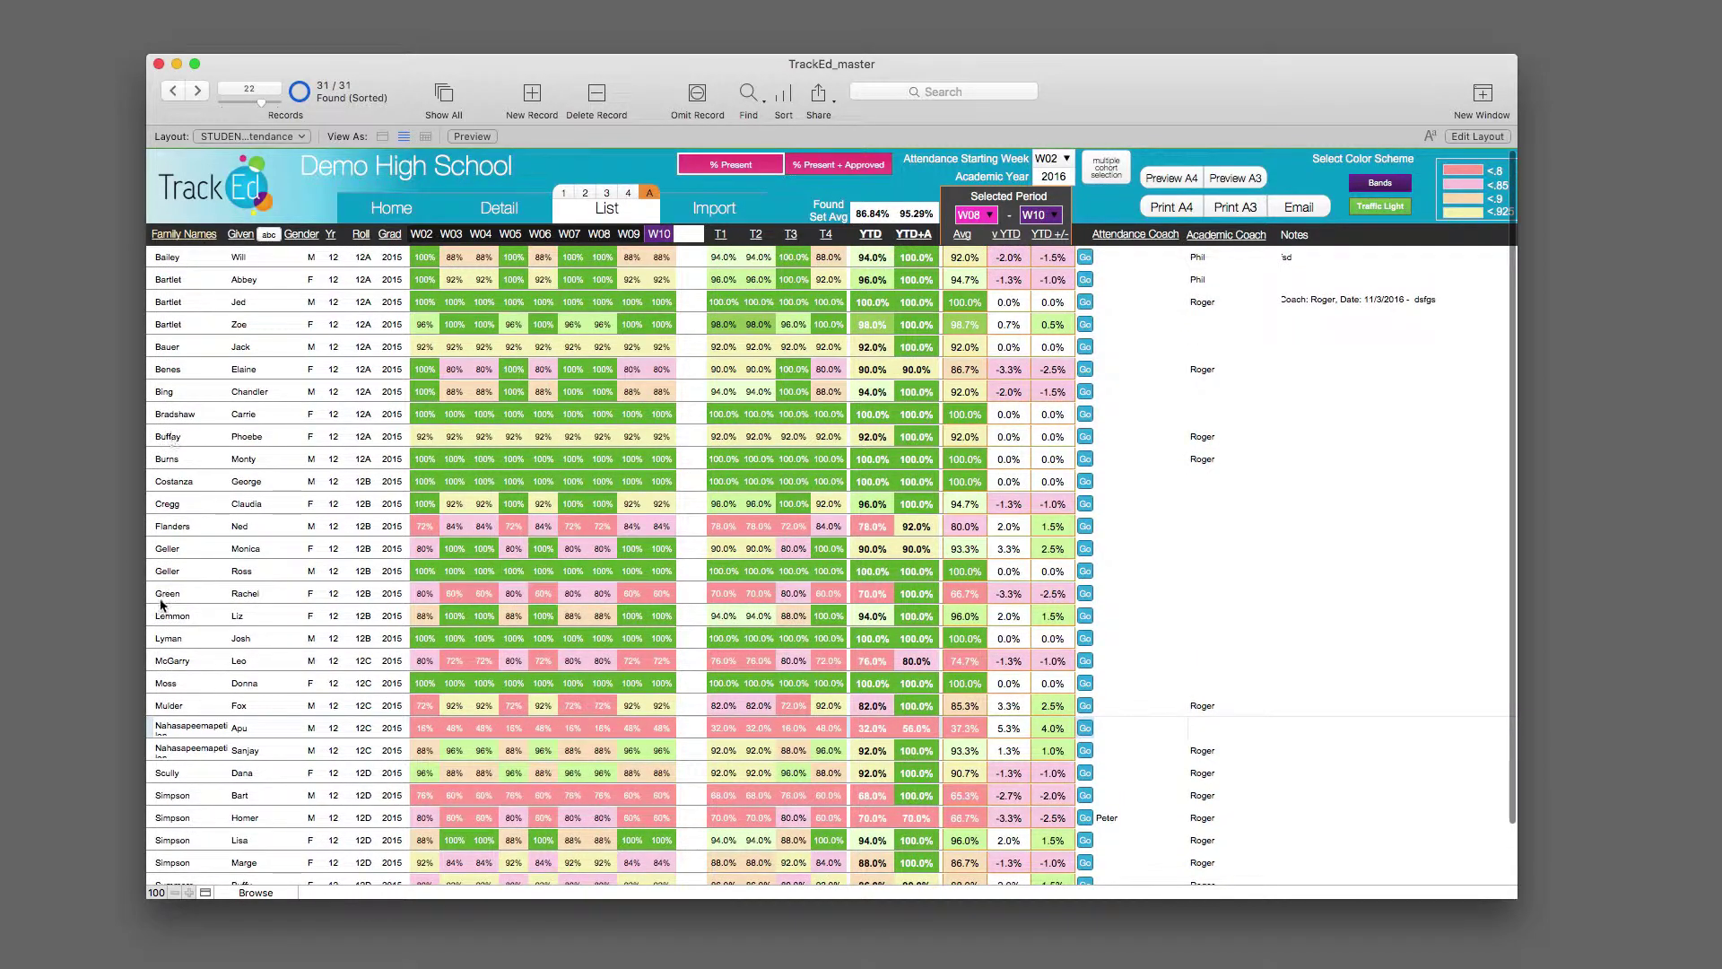